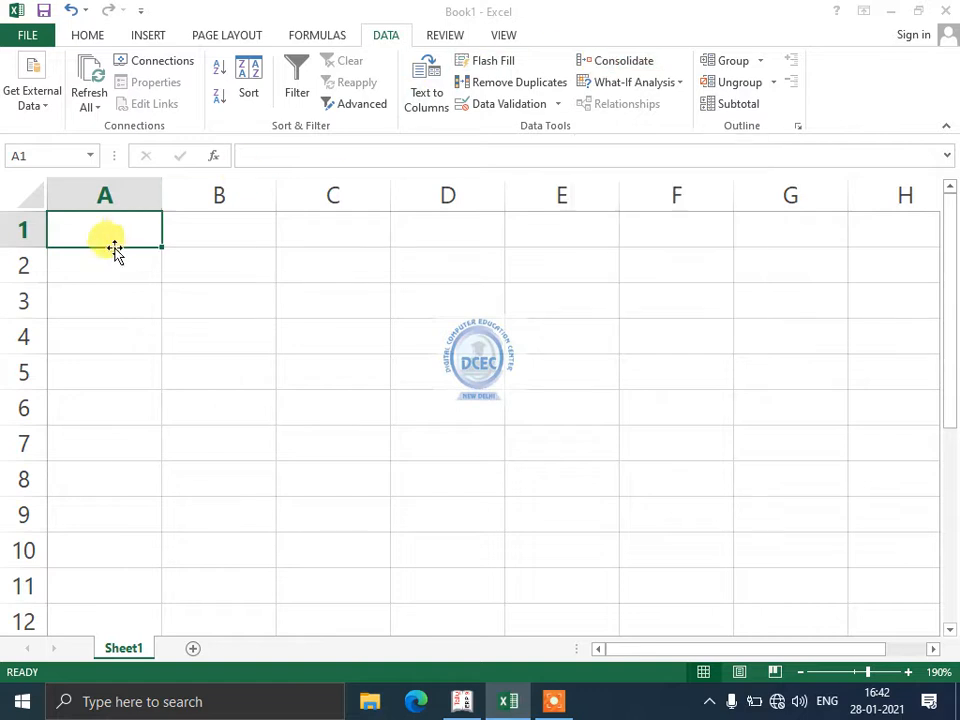
Enter the column headers "name" in A1 and "sale" in B1 of Sheet1.
{"action": "type", "text": "name"}
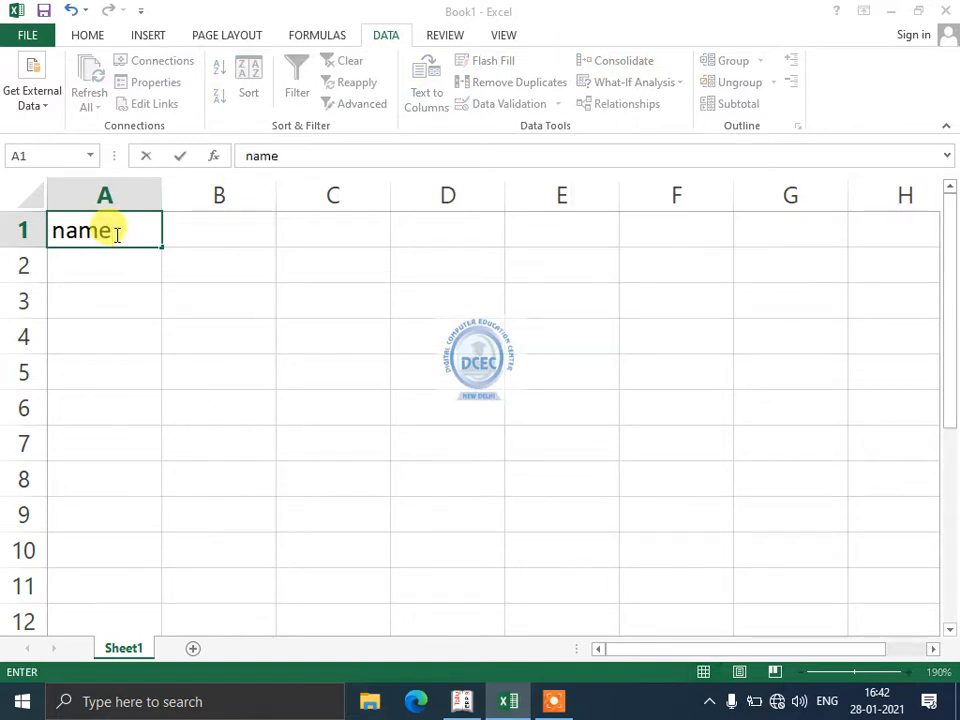
{"action": "key", "text": "Tab"}
{"action": "type", "text": "sal"}
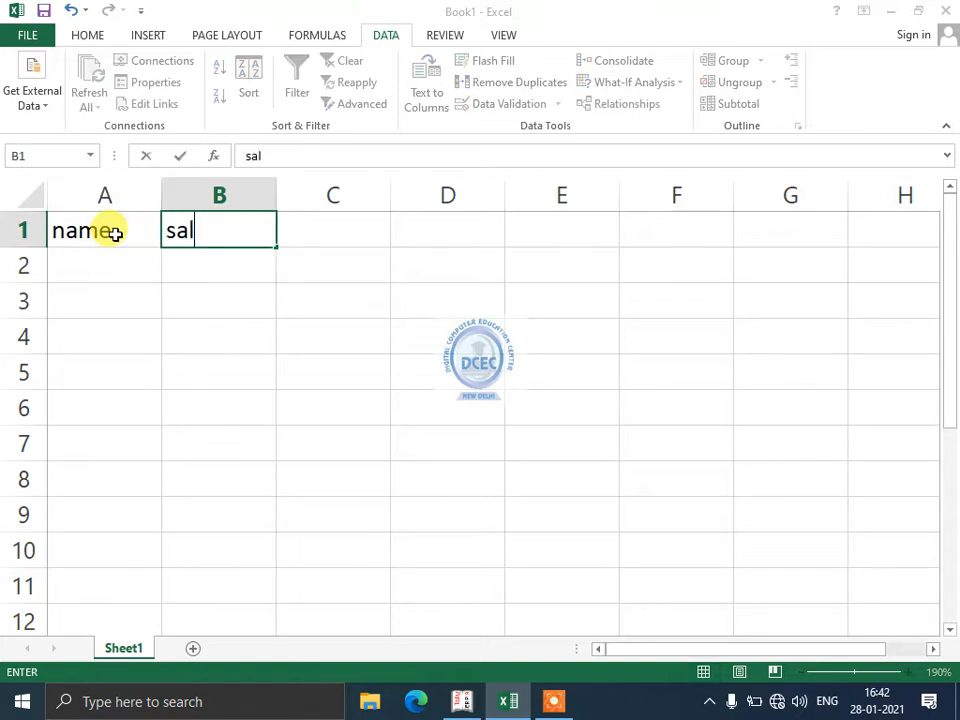
{"action": "key", "text": "Tab"}
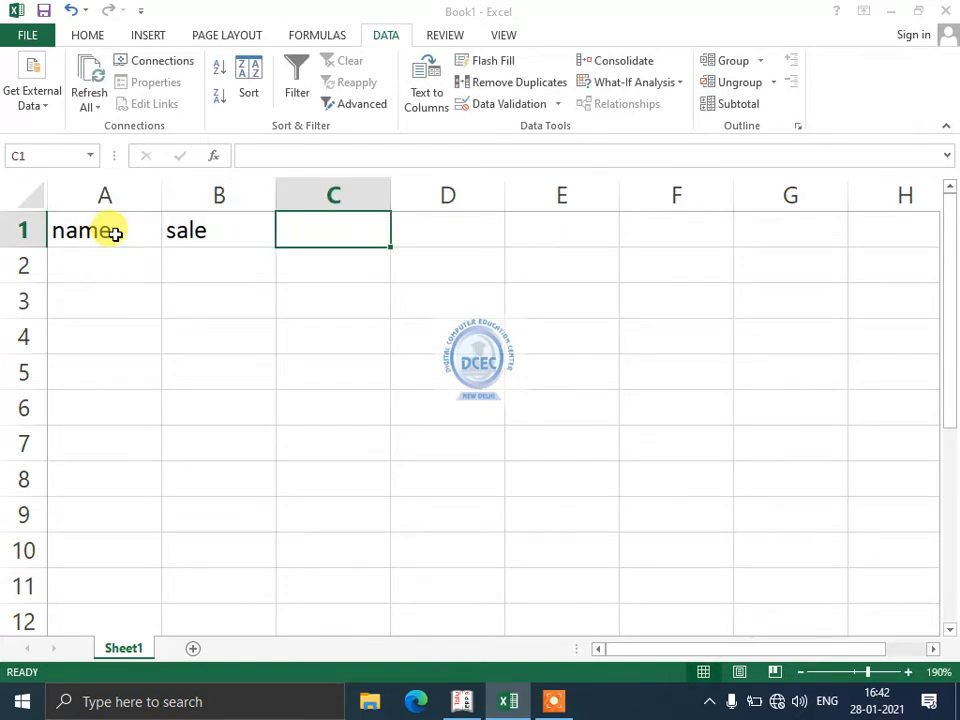
{"action": "left_click", "coordinate": [116, 234]}
{"action": "key", "text": "Down"}
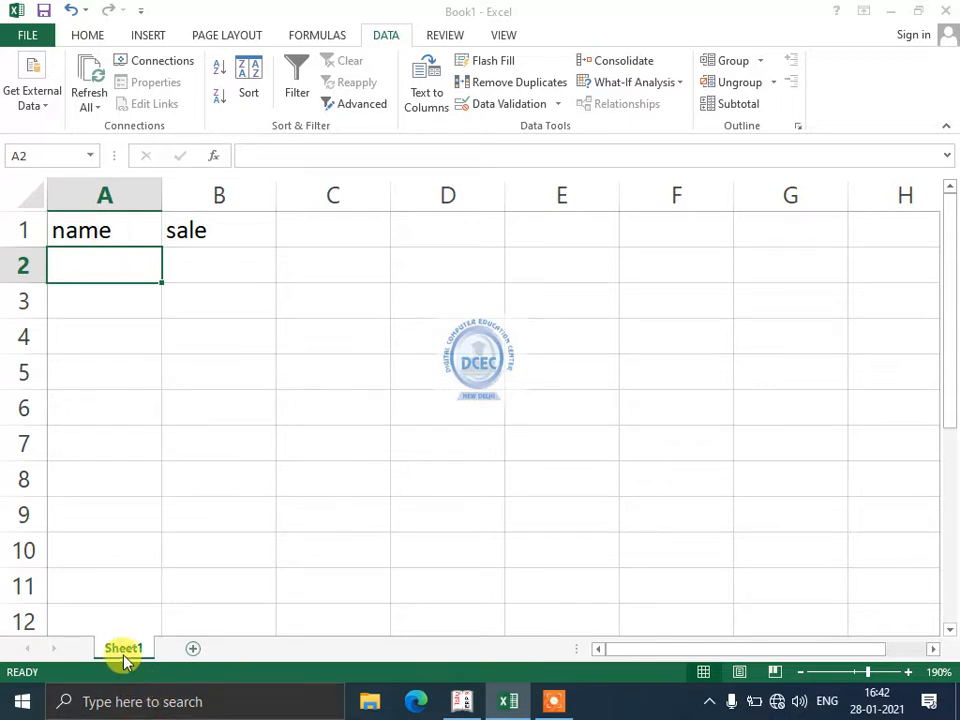
Add two new worksheets, Sheet2 and Sheet3, to the workbook.
{"action": "left_click", "coordinate": [193, 650]}
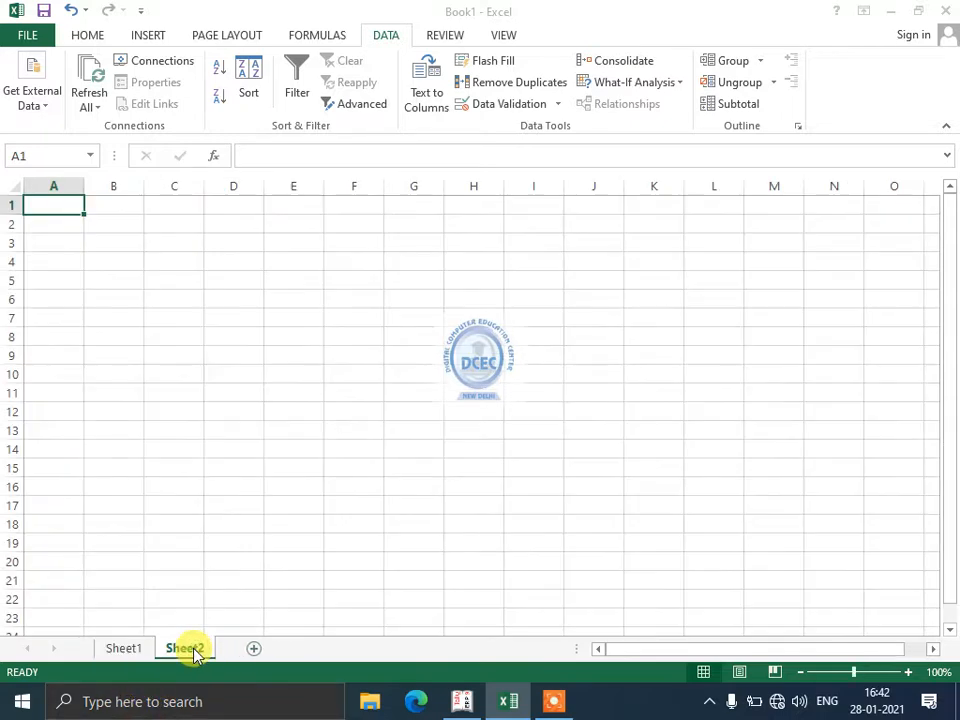
{"action": "left_click", "coordinate": [254, 651]}
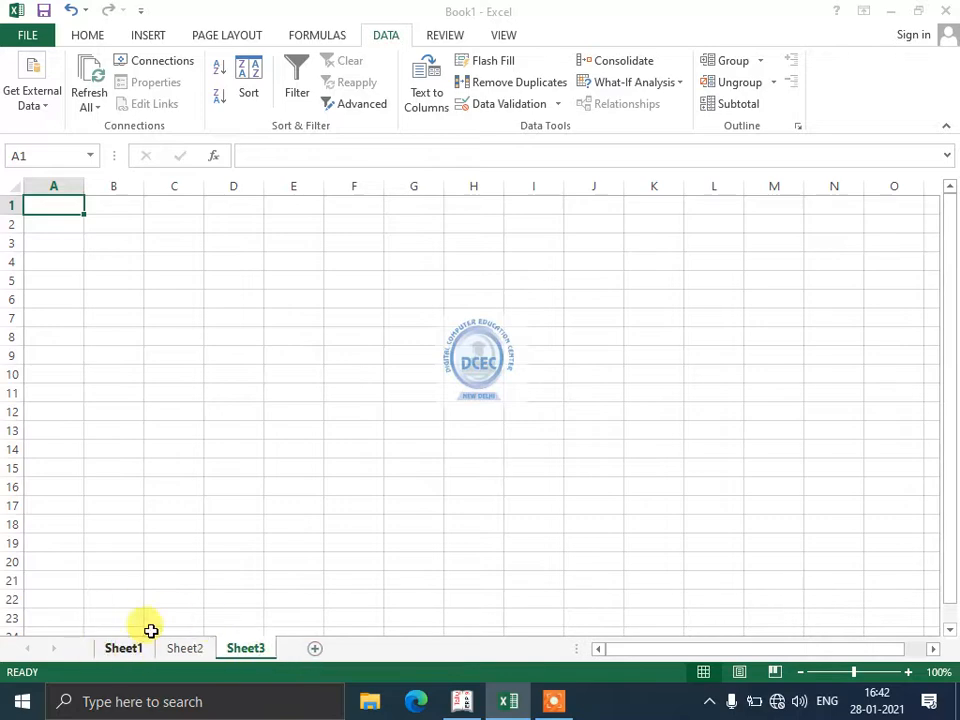
{"action": "left_click", "coordinate": [128, 649]}
{"action": "left_click", "coordinate": [182, 648]}
{"action": "left_click", "coordinate": [240, 648]}
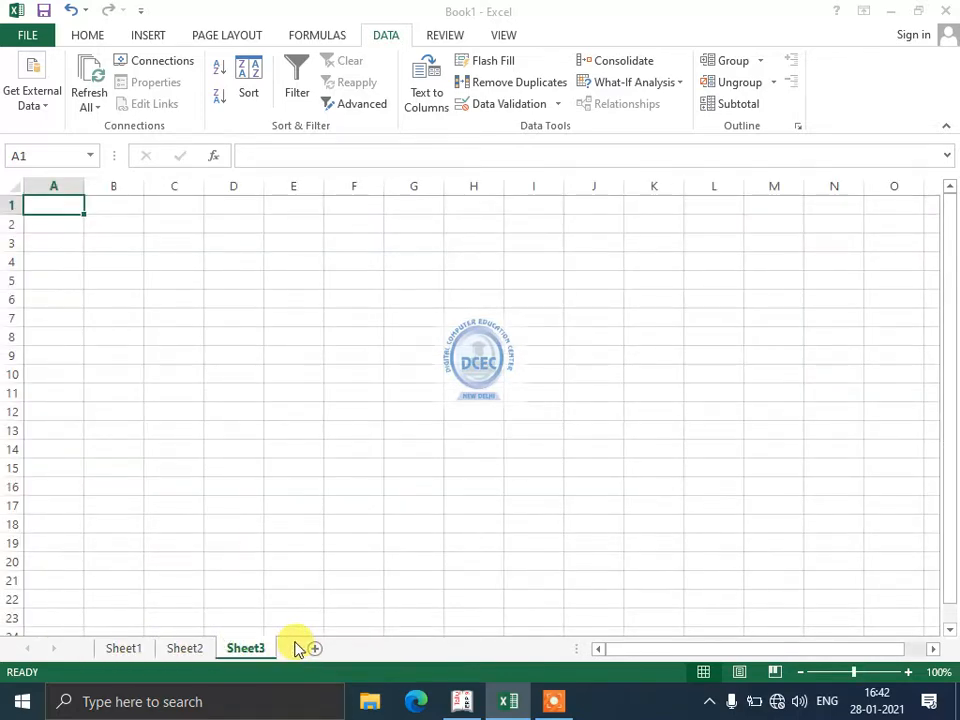
{"action": "left_click", "coordinate": [126, 648]}
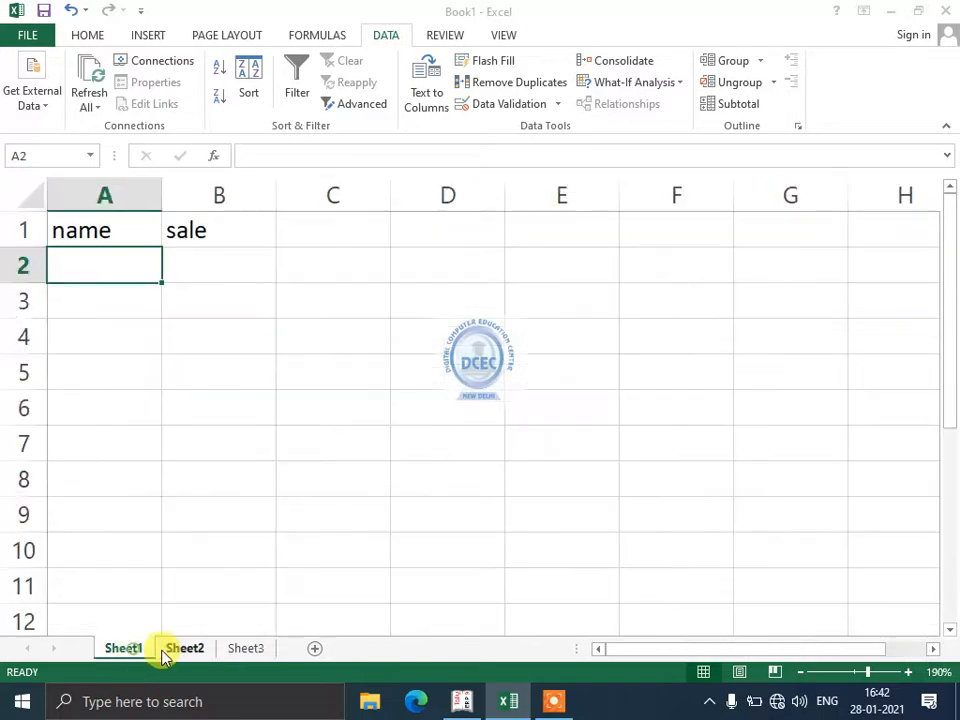
{"action": "left_click", "coordinate": [178, 649]}
{"action": "left_click", "coordinate": [135, 648]}
{"action": "left_click", "coordinate": [172, 649]}
{"action": "left_click", "coordinate": [140, 652]}
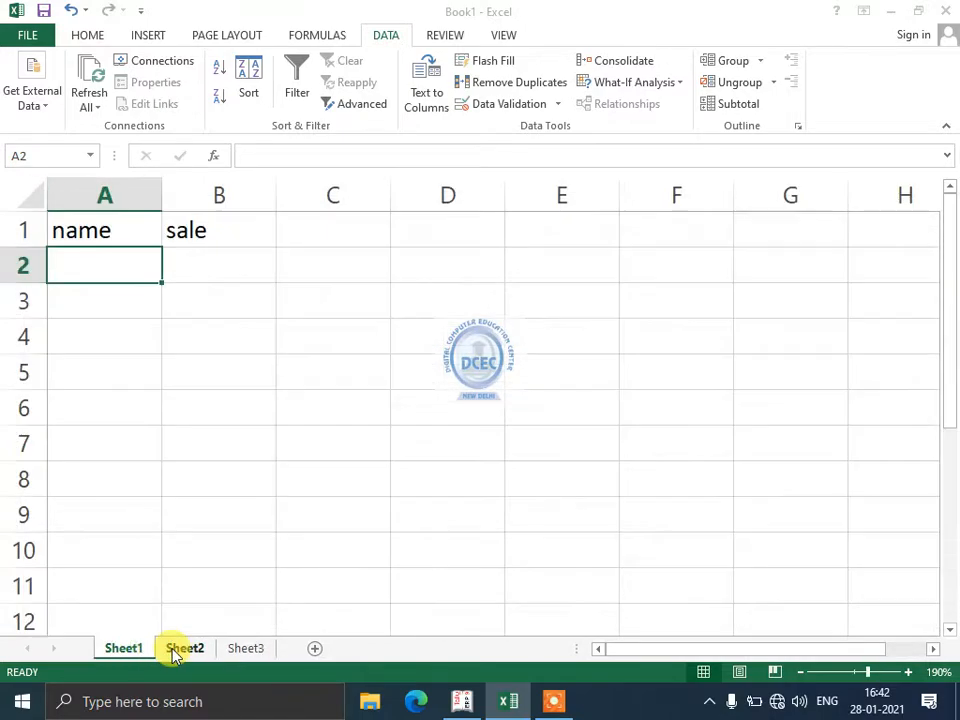
{"action": "left_click", "coordinate": [171, 651]}
{"action": "left_click", "coordinate": [139, 654]}
{"action": "left_click", "coordinate": [163, 652]}
{"action": "left_click", "coordinate": [148, 650]}
{"action": "left_click", "coordinate": [185, 647]}
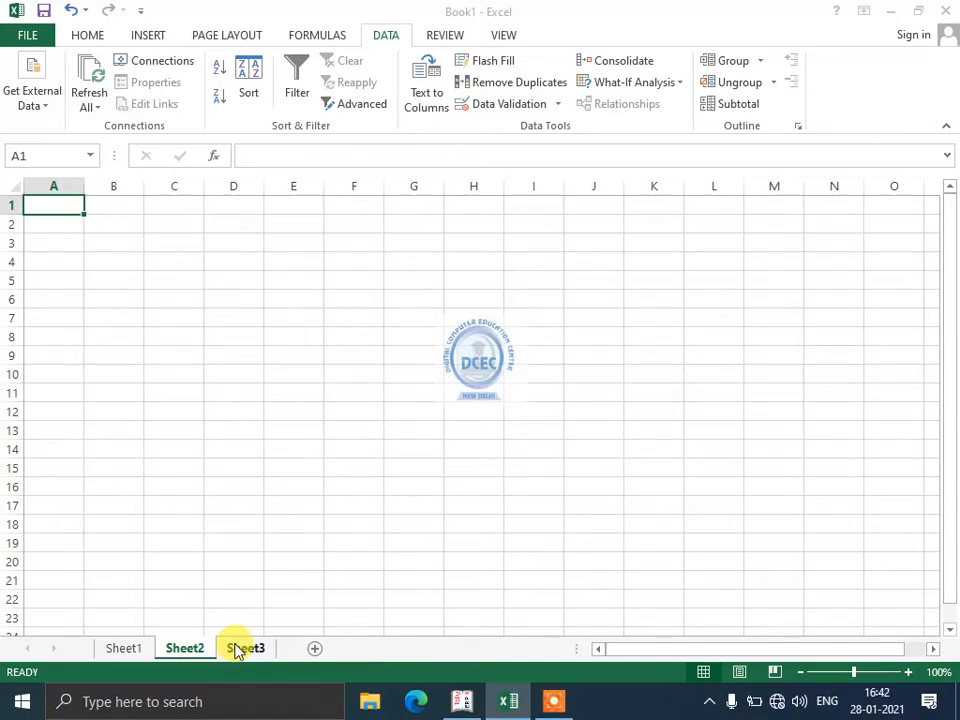
Fill A2:A6 of Sheet1 with the entries a, b, c, d and e.
{"action": "left_click", "coordinate": [128, 649]}
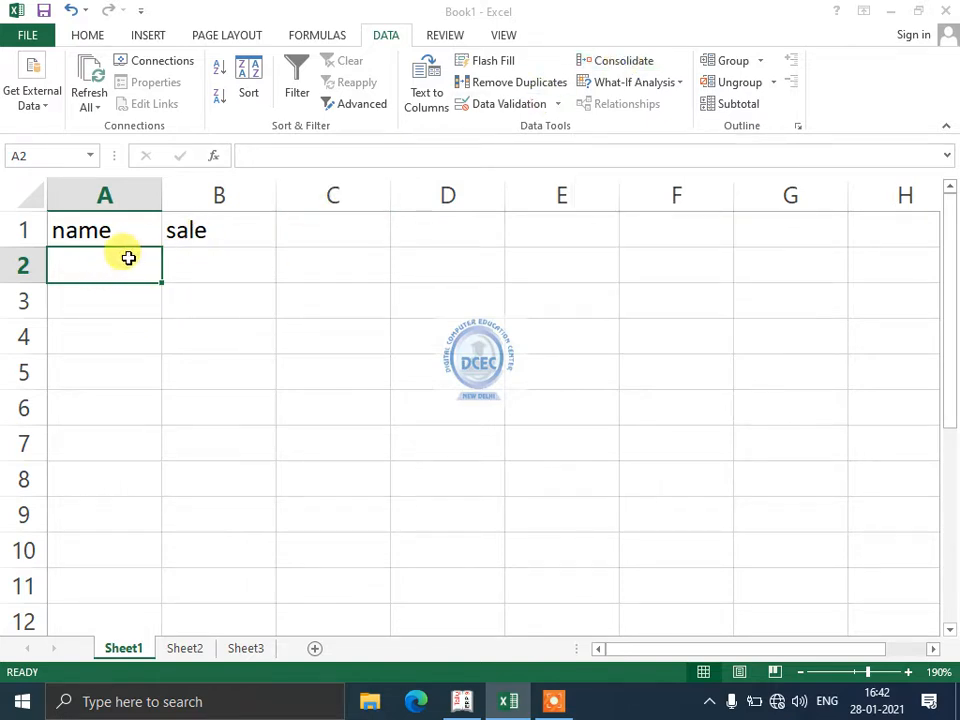
{"action": "type", "text": "a"}
{"action": "key", "text": "Return"}
{"action": "type", "text": "b"}
{"action": "key", "text": "Return"}
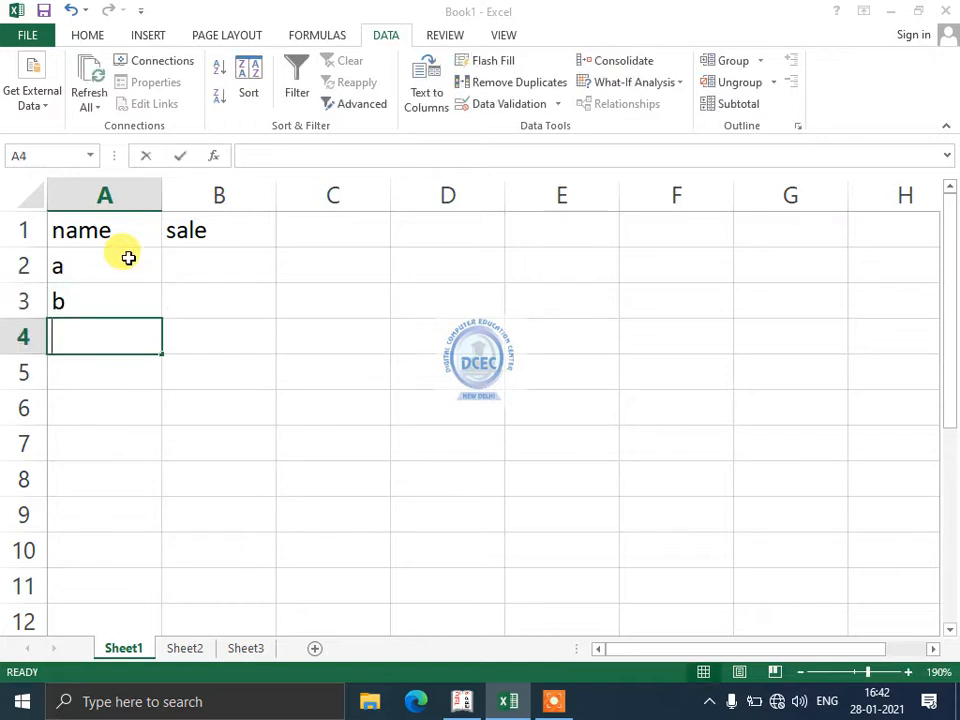
{"action": "type", "text": "c"}
{"action": "key", "text": "Return"}
{"action": "type", "text": "d"}
{"action": "key", "text": "Return"}
{"action": "type", "text": "e"}
{"action": "key", "text": "Up"}
Enter the values 33, 44, 55, 66 and 77 in B2:B6 of Sheet1.
{"action": "key", "text": "Up"}
{"action": "key", "text": "Up"}
{"action": "key", "text": "Up"}
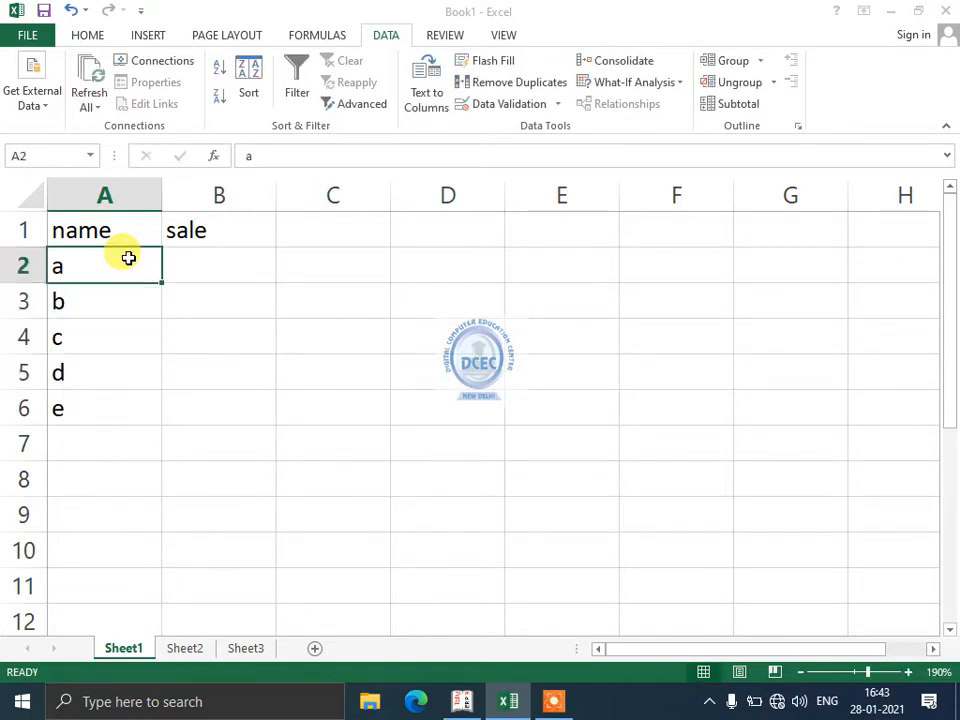
{"action": "key", "text": "Right"}
{"action": "type", "text": "33"}
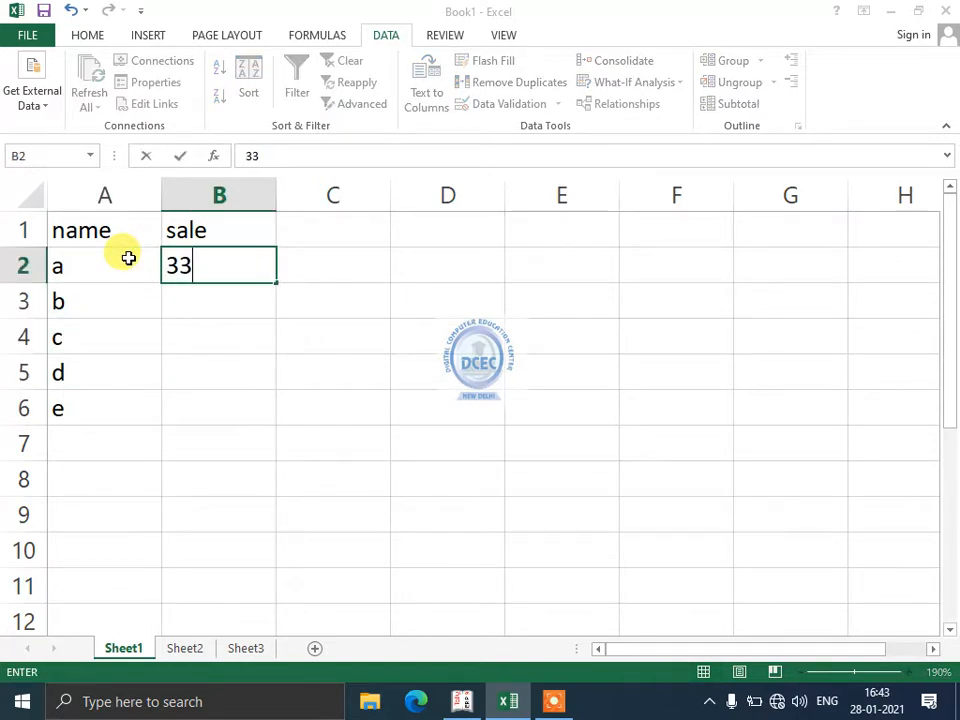
{"action": "key", "text": "Return"}
{"action": "type", "text": "44"}
{"action": "key", "text": "Return"}
{"action": "type", "text": "55 66"}
{"action": "key", "text": "Return"}
{"action": "type", "text": "77"}
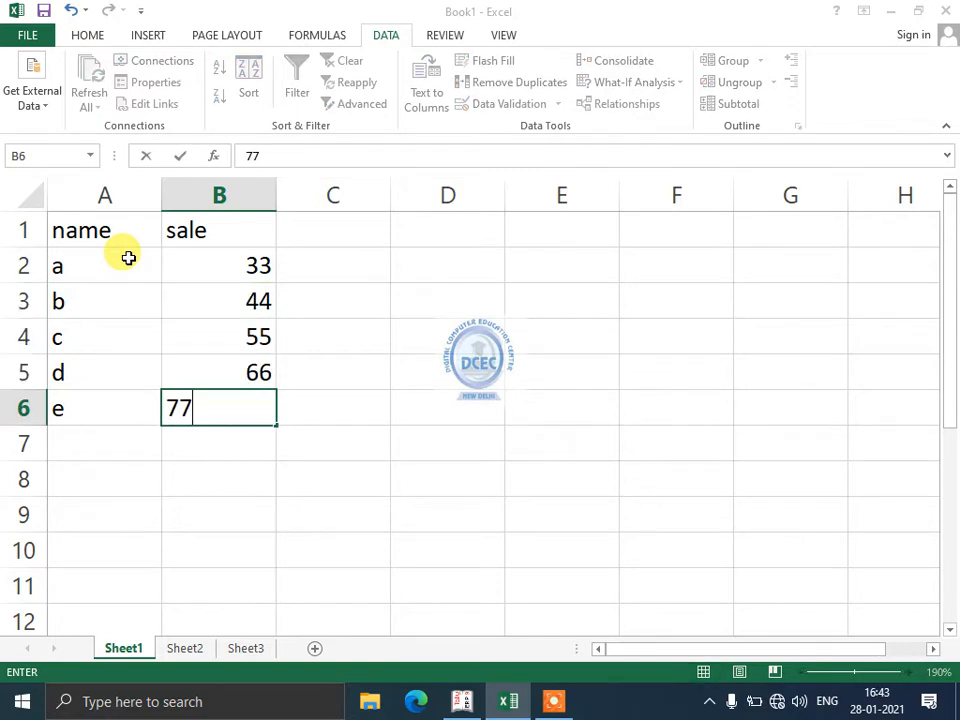
{"action": "key", "text": "Up"}
Change the header in B1 of Sheet1 to "marks".
{"action": "key", "text": "Up"}
{"action": "key", "text": "Up"}
{"action": "key", "text": "Up"}
{"action": "key", "text": "Up"}
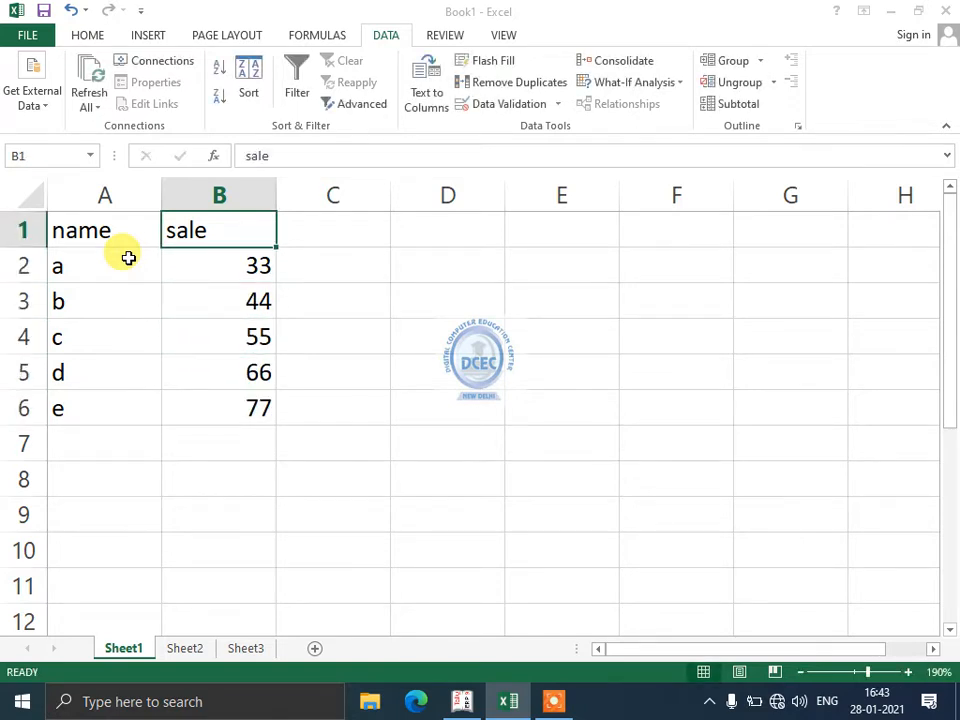
{"action": "type", "text": "marks"}
{"action": "key", "text": "Return"}
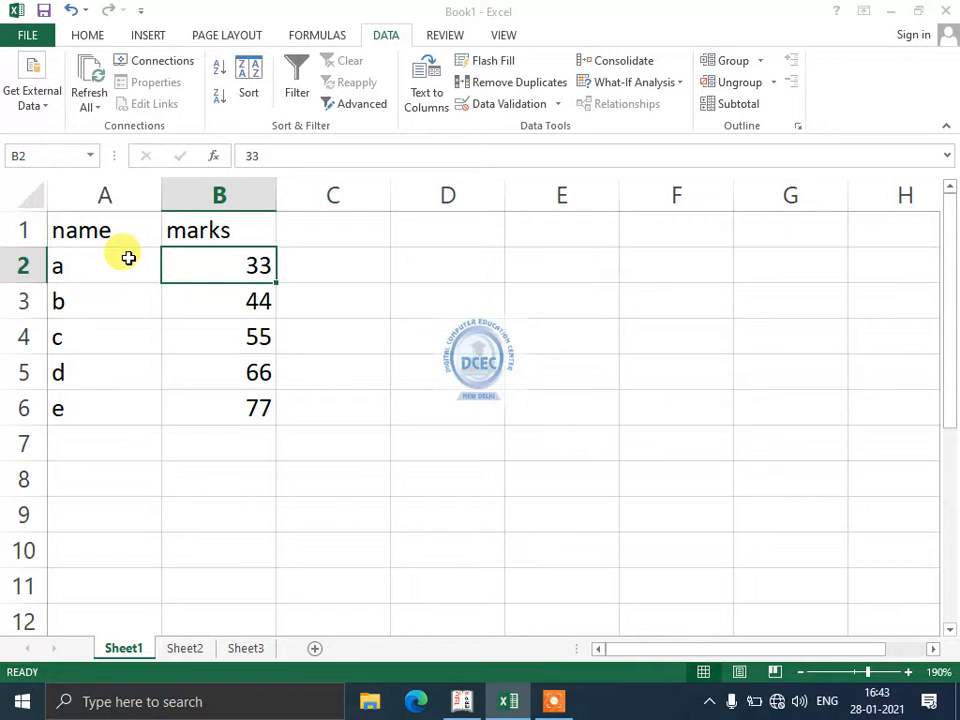
Change the header in A1 of Sheet1 to "student".
{"action": "left_click_drag", "start_coordinate": [75, 227], "coordinate": [79, 405]}
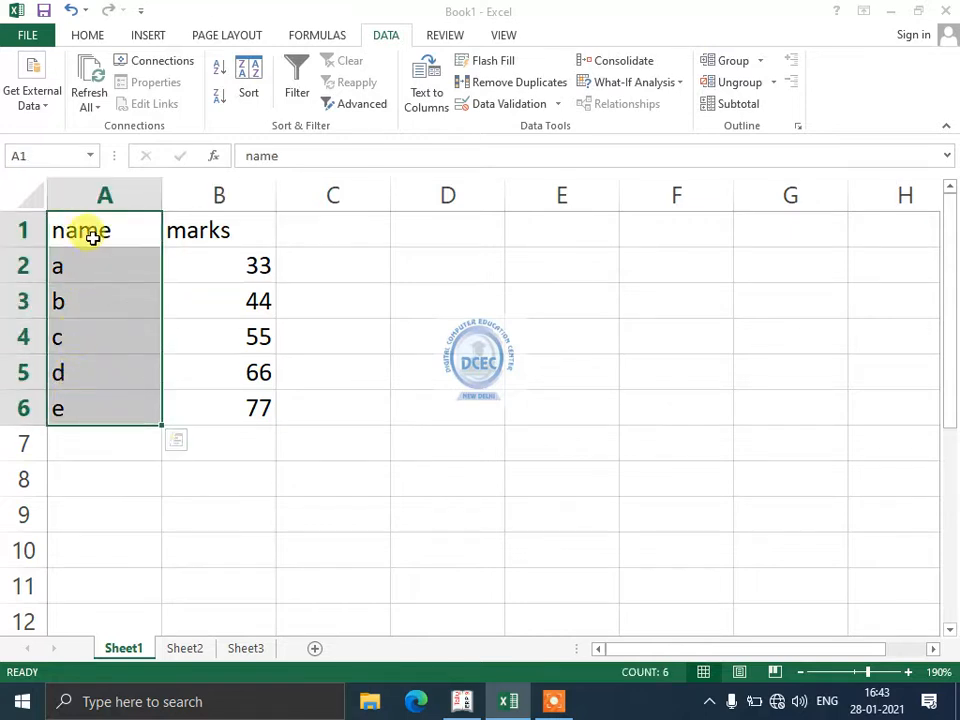
{"action": "left_click", "coordinate": [93, 235]}
{"action": "type", "text": "stu"}
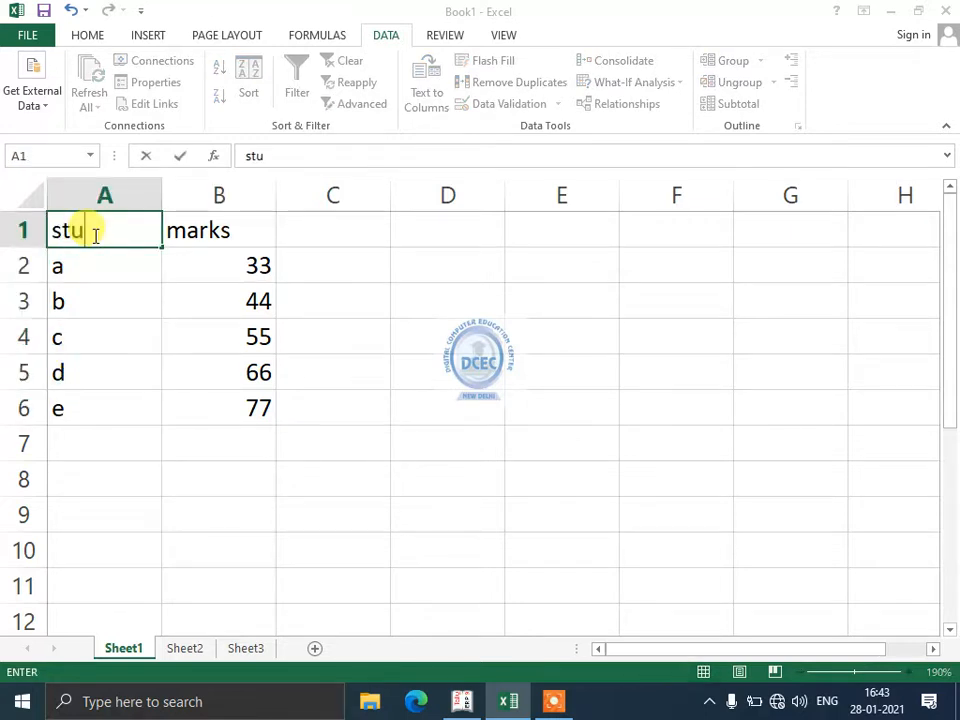
{"action": "type", "text": "dent"}
{"action": "key", "text": "Return"}
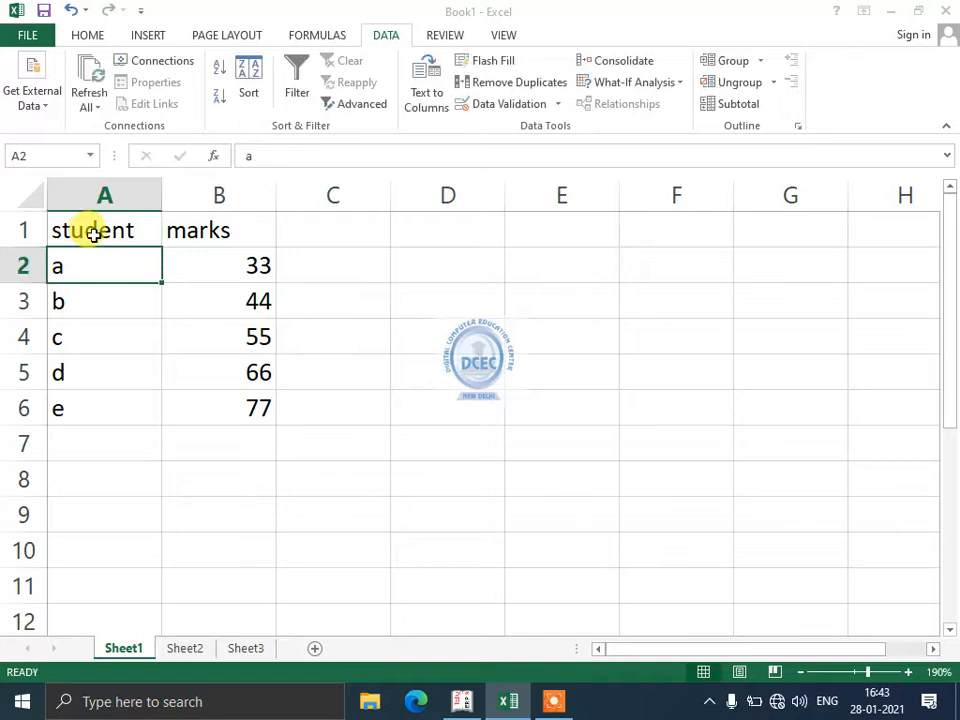
Copy the student marks table A1:B6 from Sheet1 and paste it into Sheet2 starting at A1.
{"action": "left_click", "coordinate": [197, 230]}
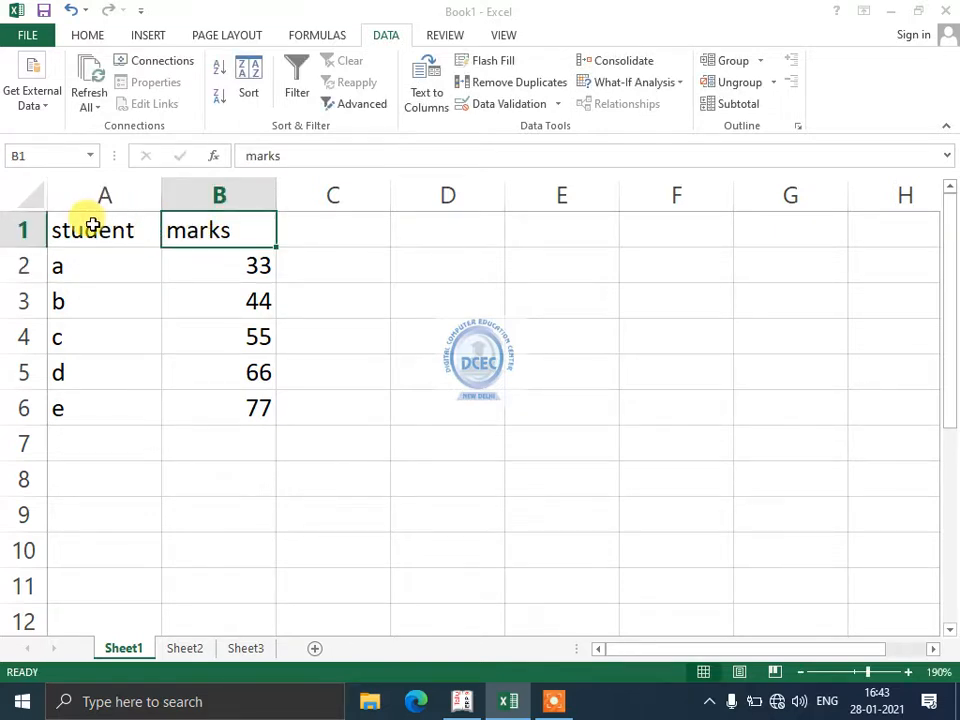
{"action": "left_click_drag", "start_coordinate": [92, 221], "coordinate": [228, 405]}
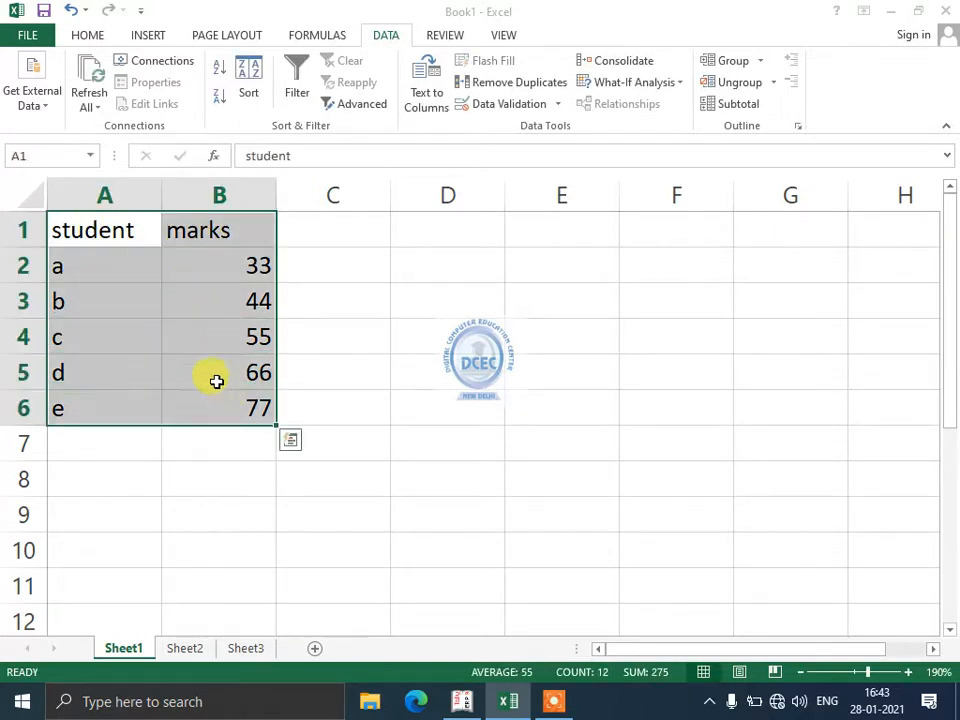
{"action": "key", "text": "ctrl+v"}
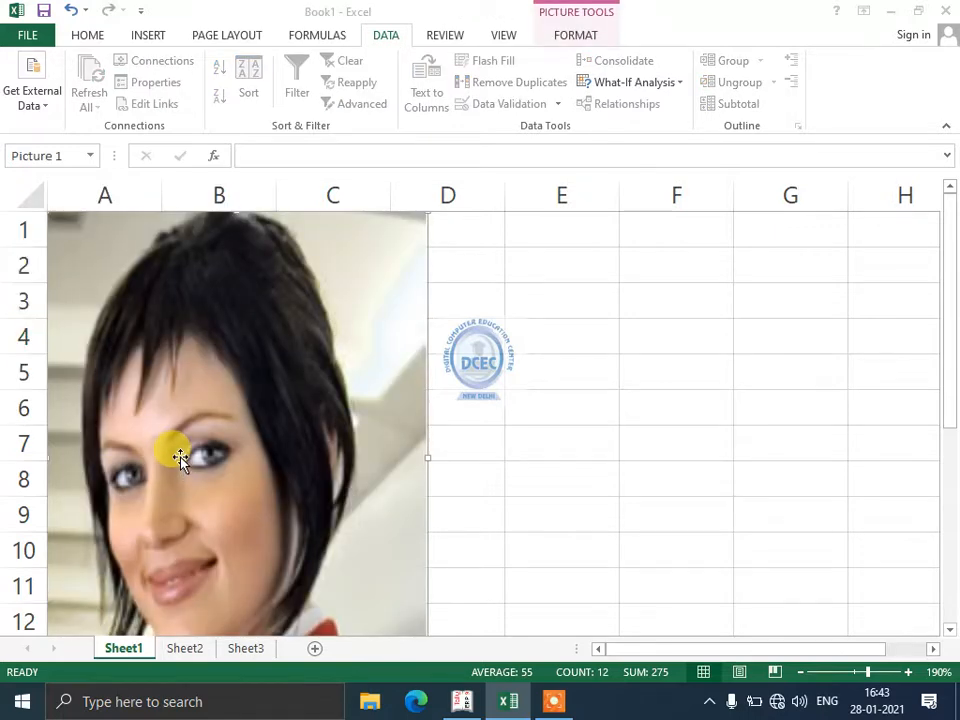
{"action": "key", "text": "ctrl+z"}
{"action": "key", "text": "ctrl+c"}
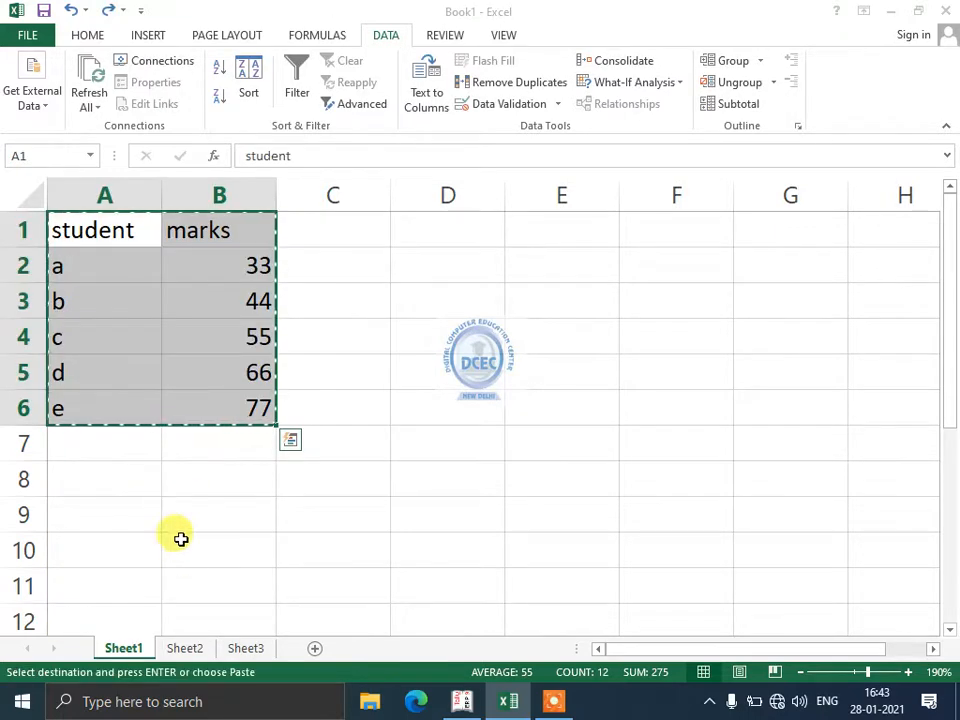
{"action": "left_click", "coordinate": [190, 648]}
{"action": "key", "text": "ctrl+v"}
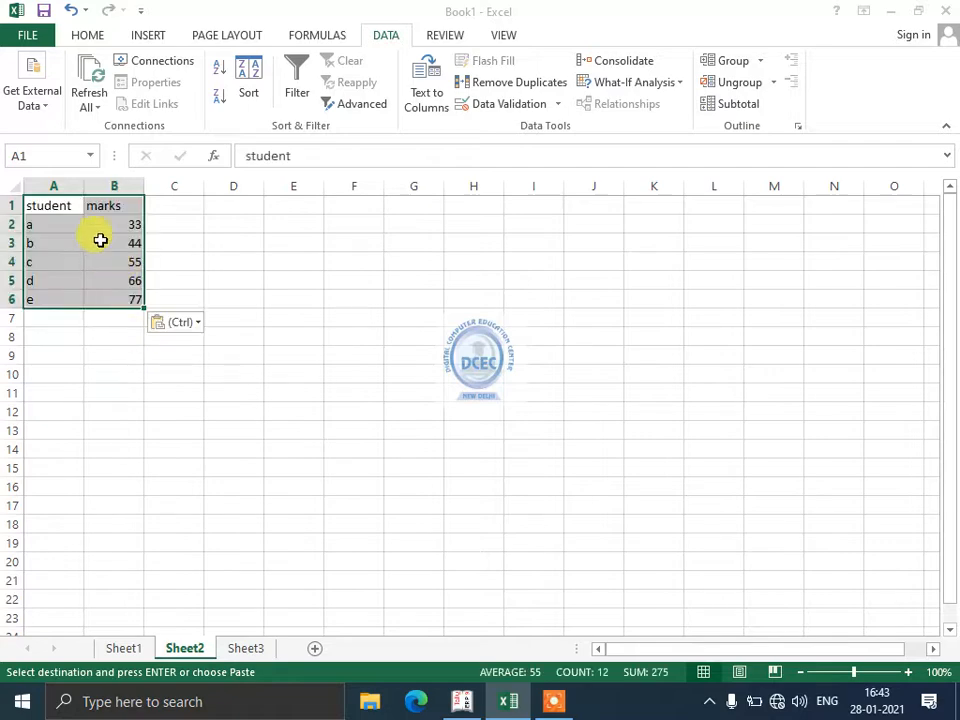
Replace the marks in B2:B6 of Sheet2 with 44, 55, 66, 77 and 88.
{"action": "left_click", "coordinate": [908, 672]}
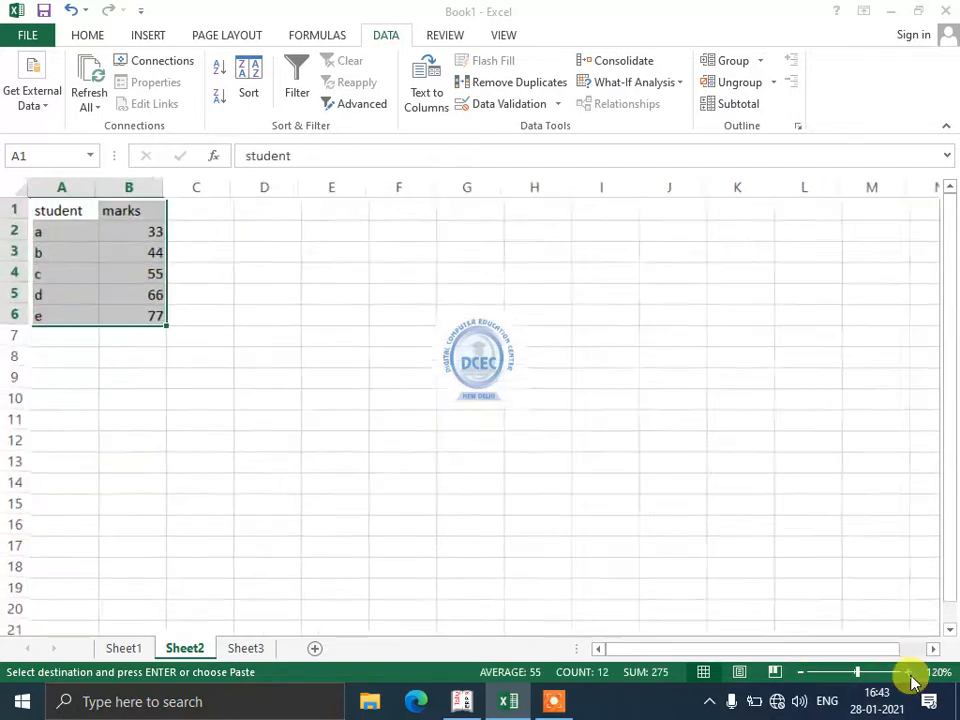
{"action": "left_click", "coordinate": [908, 672]}
{"action": "left_click", "coordinate": [908, 672]}
{"action": "left_click", "coordinate": [908, 672]}
{"action": "left_click", "coordinate": [908, 672]}
{"action": "left_click", "coordinate": [908, 672]}
{"action": "left_click", "coordinate": [908, 672]}
{"action": "left_click", "coordinate": [214, 254]}
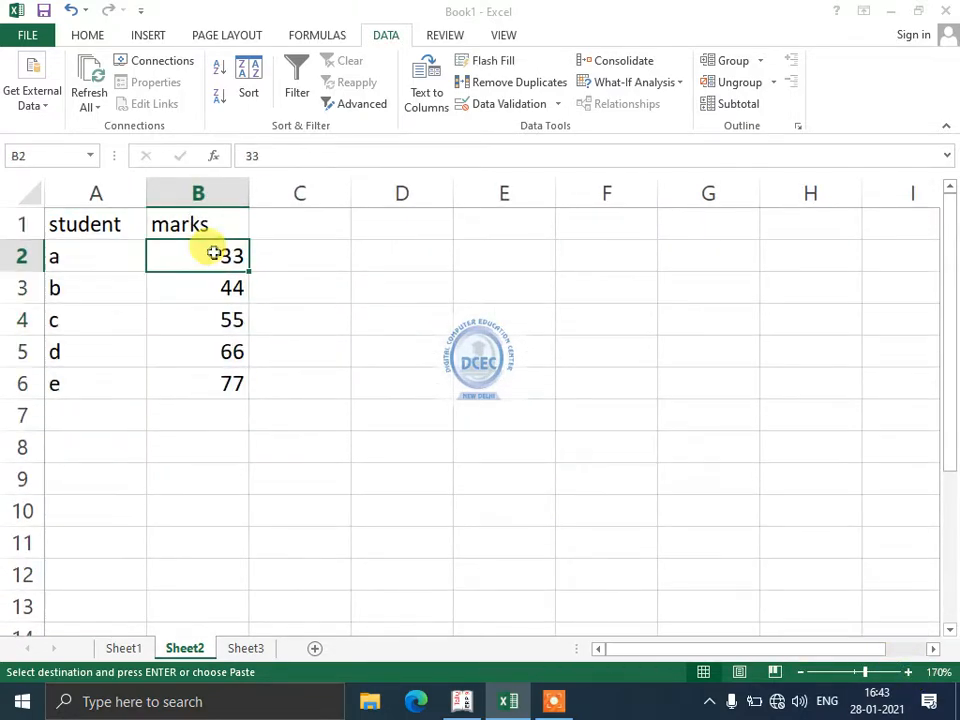
{"action": "type", "text": "44"}
{"action": "key", "text": "Return"}
{"action": "type", "text": "55"}
{"action": "key", "text": "Return"}
{"action": "type", "text": "66"}
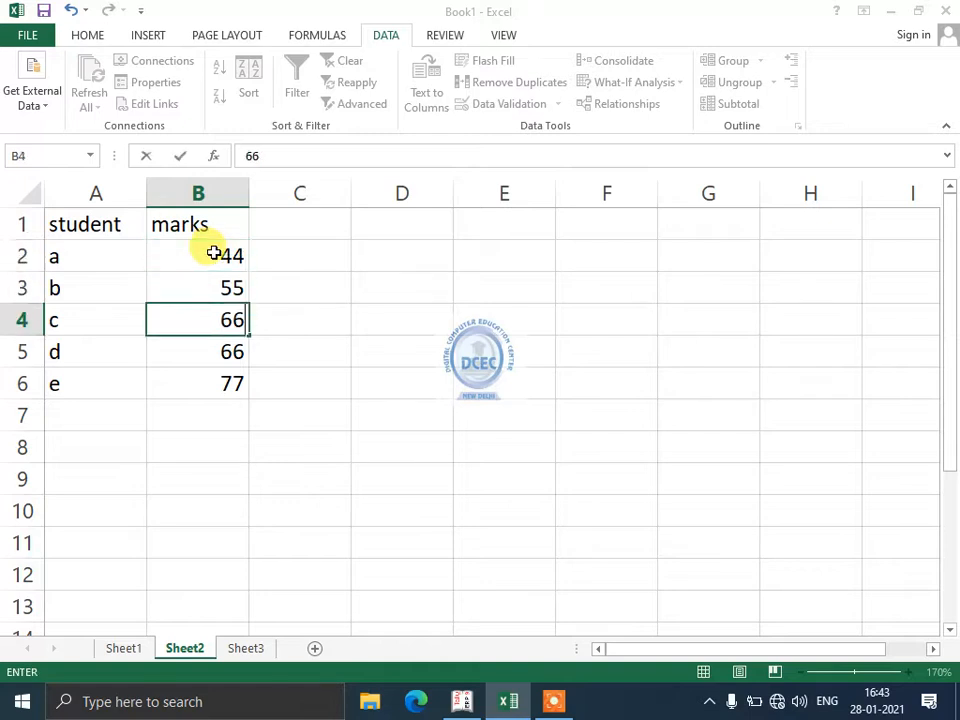
{"action": "key", "text": "Return"}
{"action": "type", "text": "77"}
{"action": "key", "text": "Return"}
{"action": "type", "text": "88"}
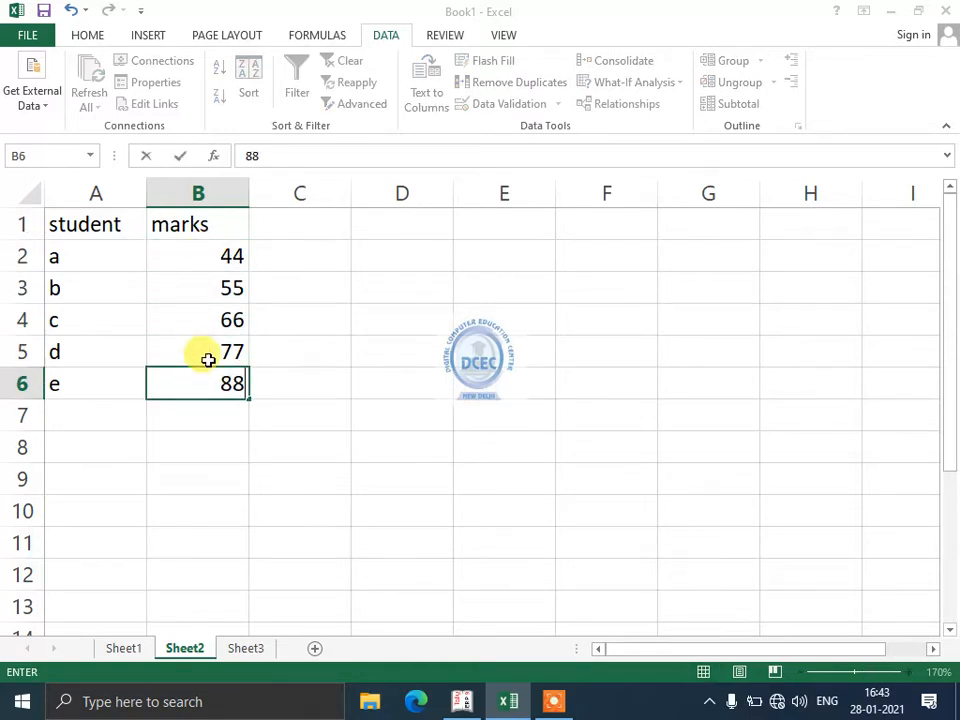
{"action": "key", "text": "Return"}
Copy the table A1:B6 from Sheet2 and paste it into Sheet3 starting at A1.
{"action": "left_click_drag", "start_coordinate": [203, 381], "coordinate": [64, 192]}
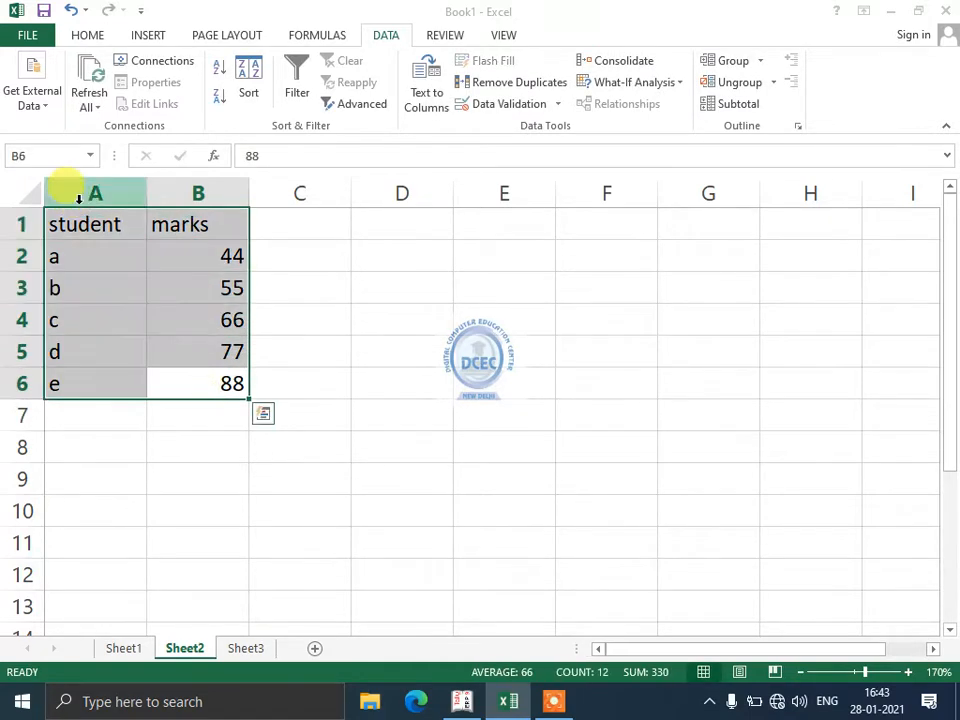
{"action": "key", "text": "ctrl+c"}
{"action": "left_click", "coordinate": [245, 648]}
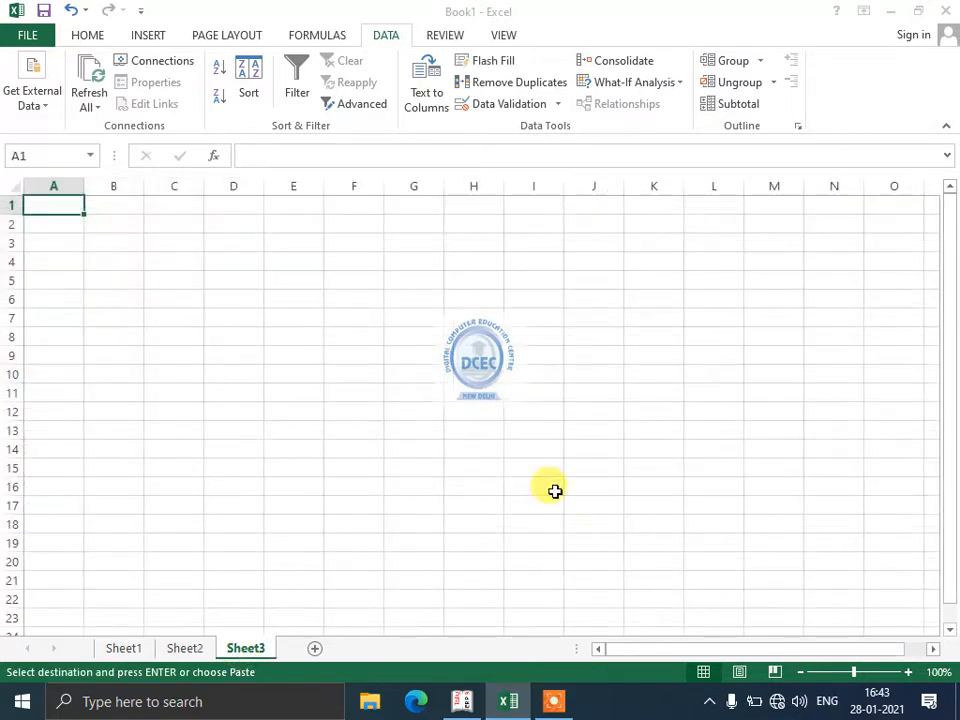
{"action": "left_click", "coordinate": [868, 675]}
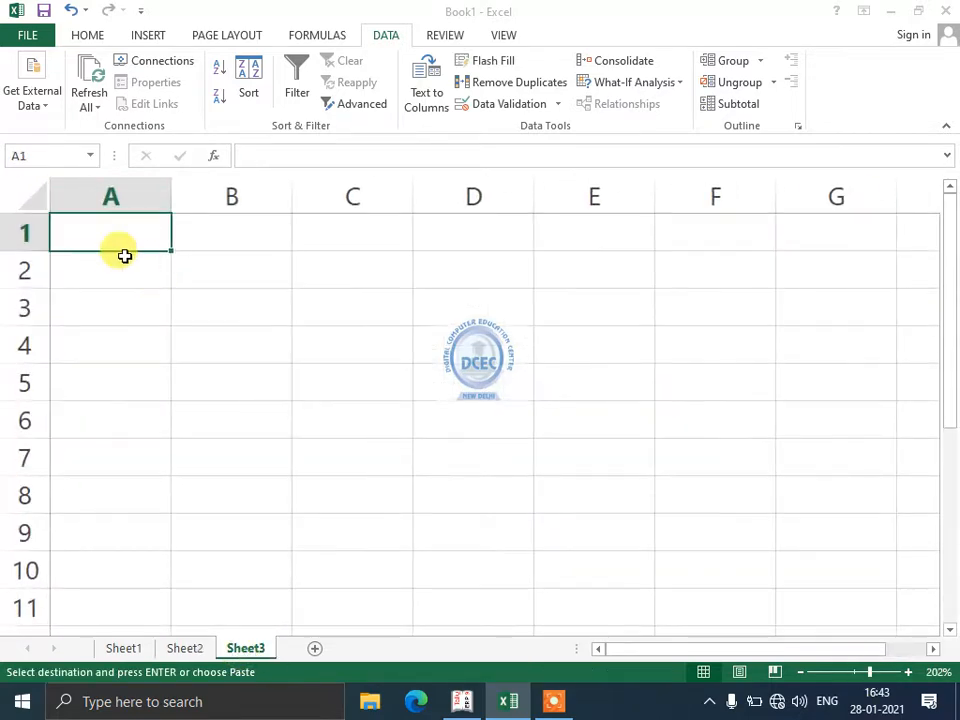
{"action": "key", "text": "Return"}
Set the Sheet3 marks to 44 for student a, 44 for c, 33 for d and 44 for e.
{"action": "left_click", "coordinate": [209, 272]}
{"action": "type", "text": "44"}
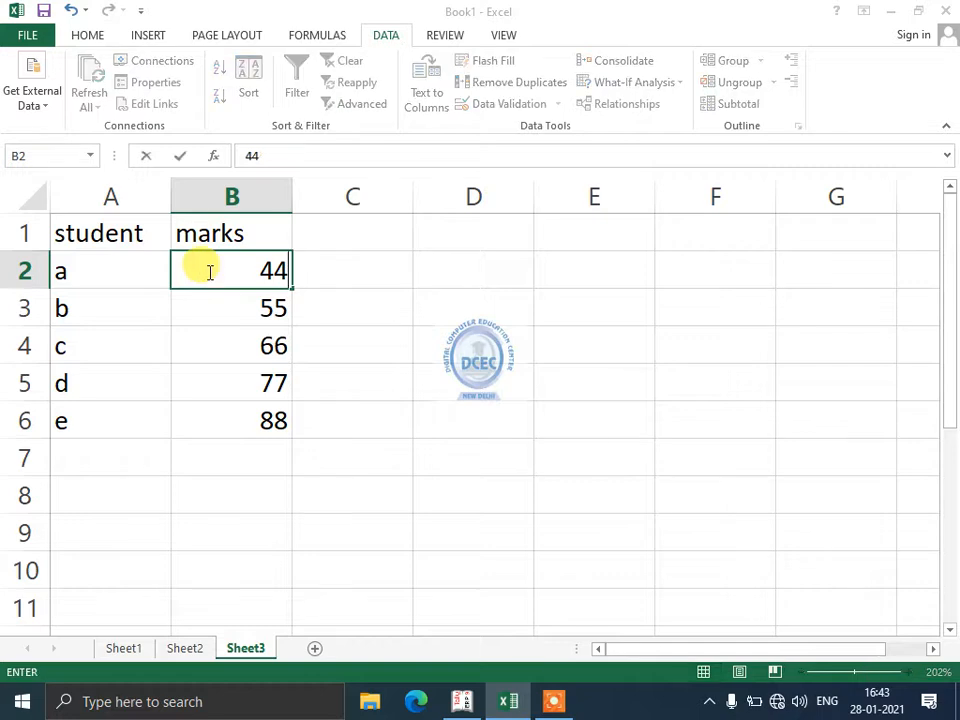
{"action": "key", "text": "Return"}
{"action": "key", "text": "Return"}
{"action": "type", "text": "44"}
{"action": "key", "text": "Return"}
{"action": "type", "text": "33"}
{"action": "key", "text": "Return"}
{"action": "type", "text": "44"}
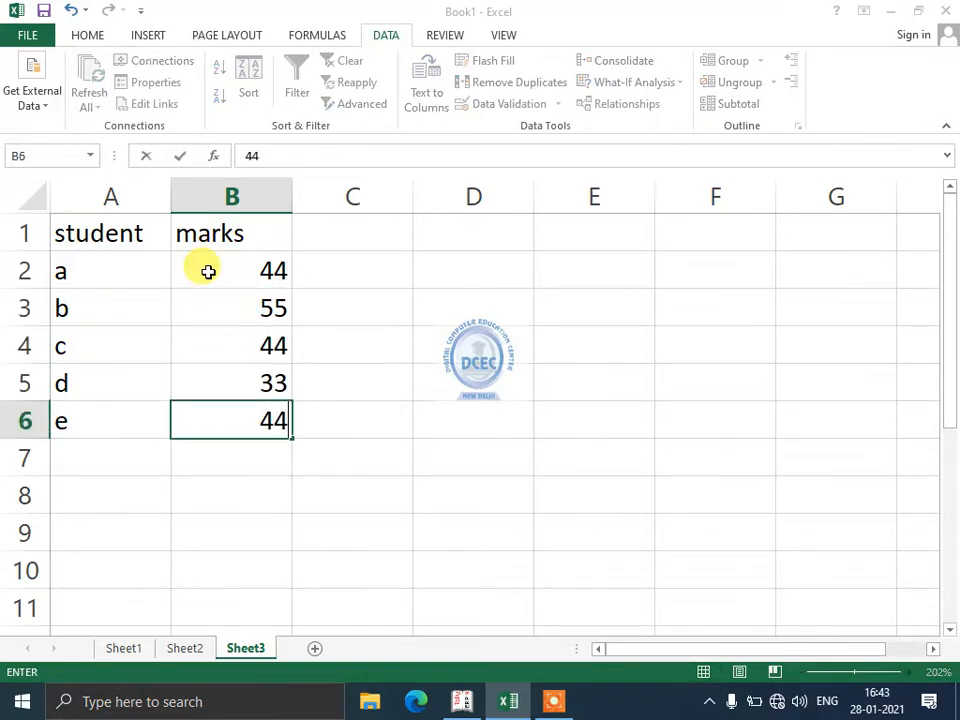
{"action": "left_click", "coordinate": [110, 532]}
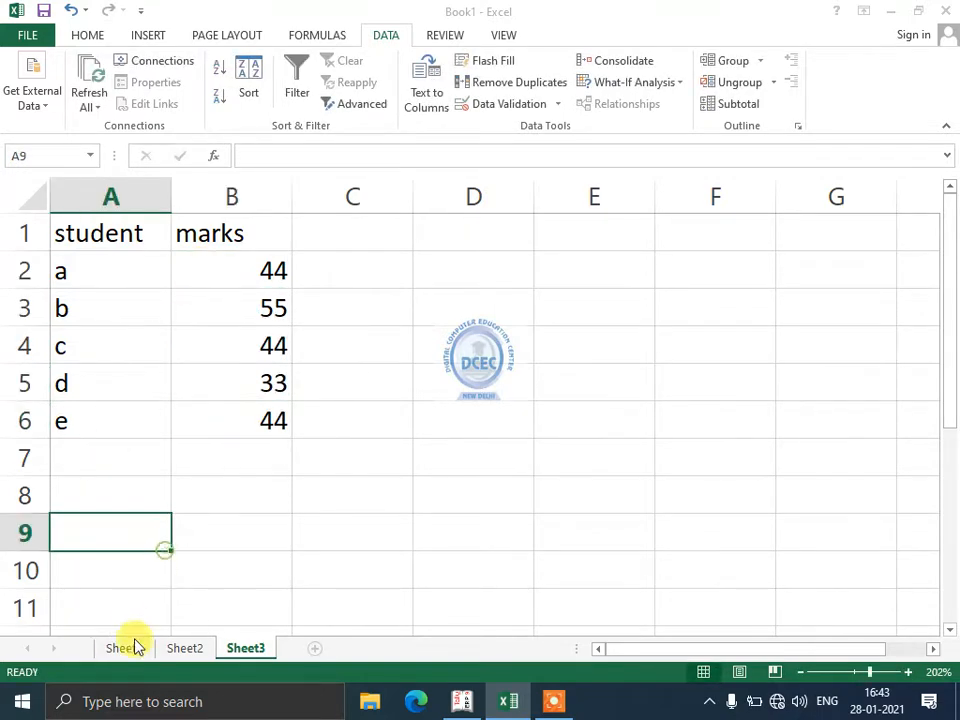
Compare the student marks tables on Sheet1, Sheet2 and Sheet3.
{"action": "left_click", "coordinate": [131, 649]}
{"action": "left_click", "coordinate": [184, 648]}
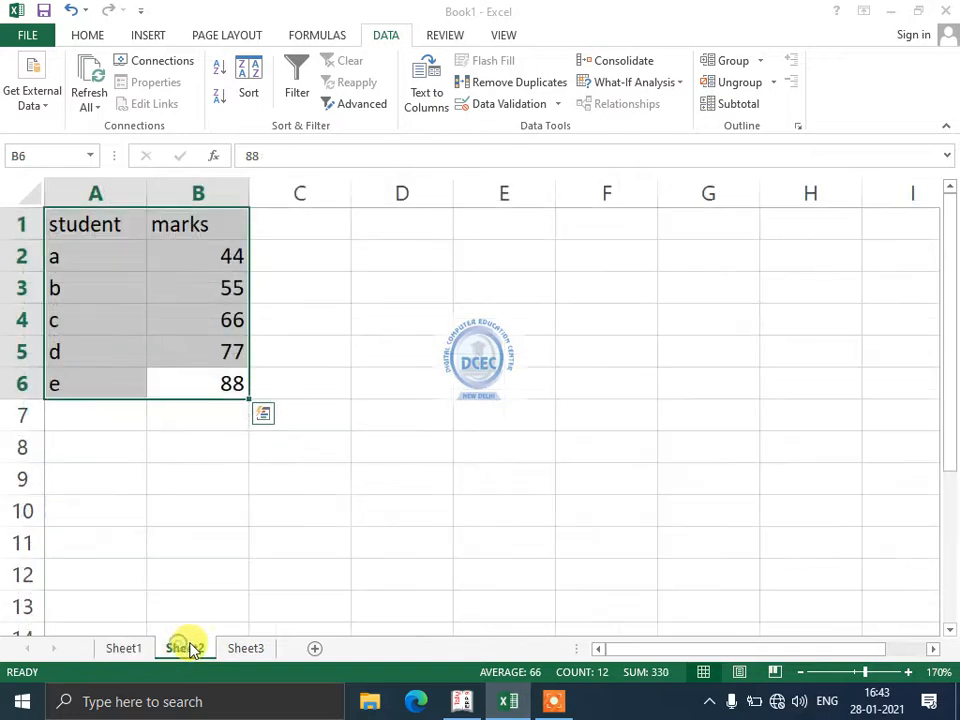
{"action": "left_click", "coordinate": [240, 648]}
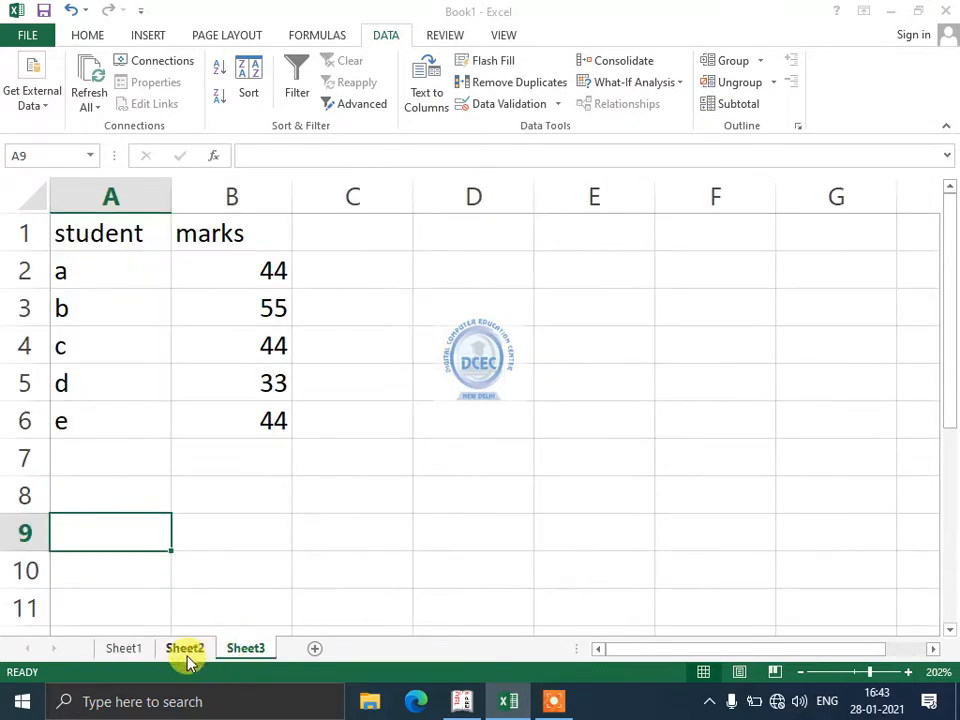
{"action": "left_click", "coordinate": [124, 649]}
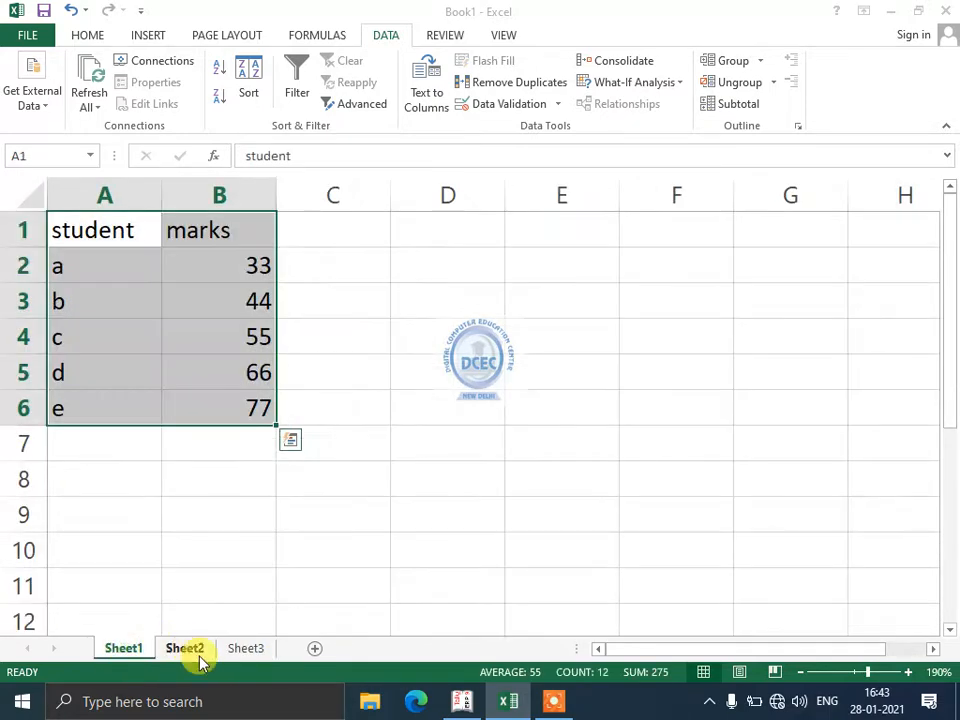
{"action": "left_click", "coordinate": [197, 650]}
{"action": "left_click", "coordinate": [240, 650]}
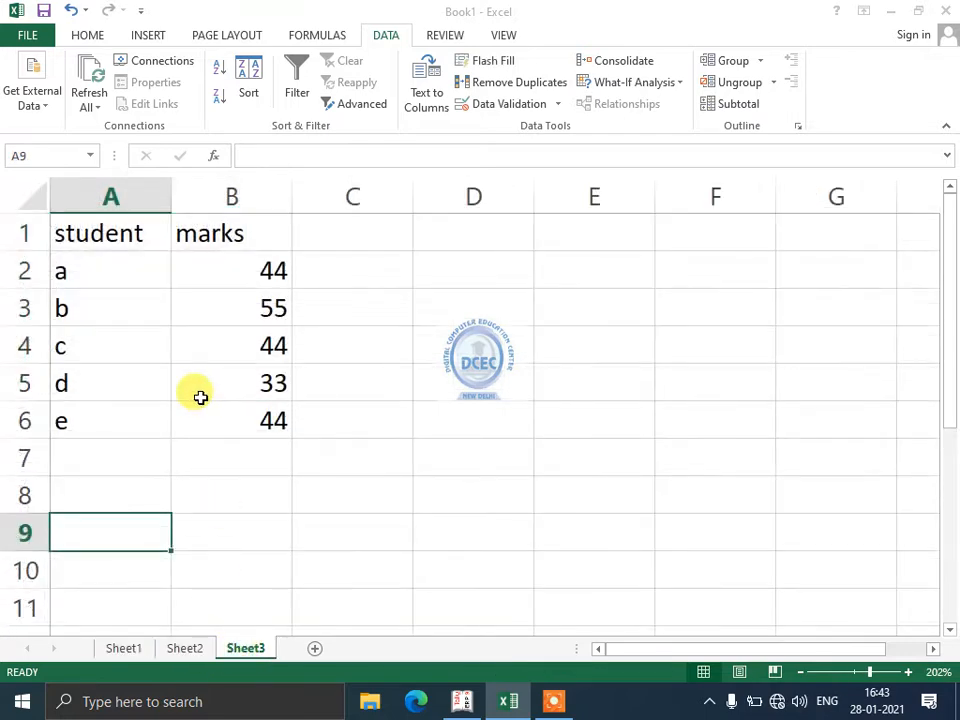
{"action": "left_click", "coordinate": [122, 649]}
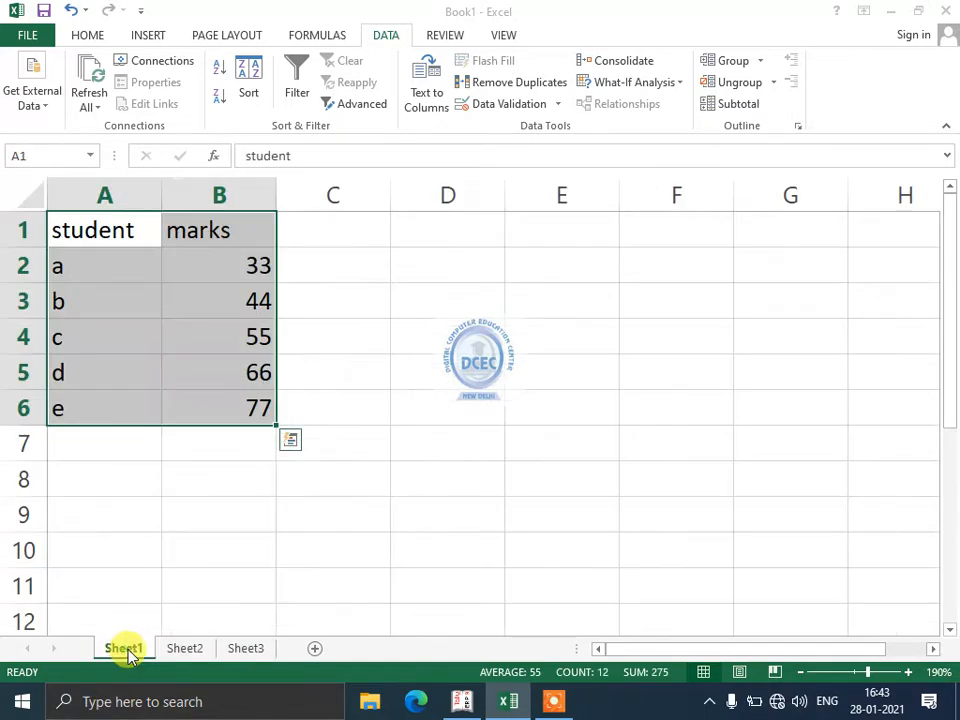
{"action": "left_click", "coordinate": [183, 648]}
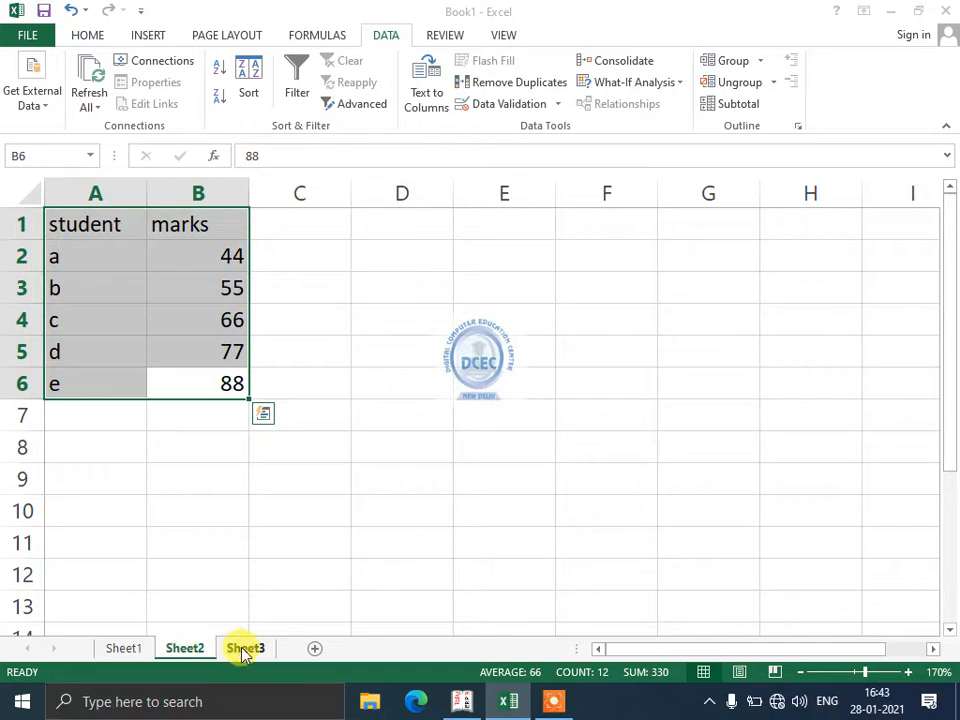
{"action": "left_click", "coordinate": [240, 650]}
{"action": "left_click", "coordinate": [135, 649]}
{"action": "left_click", "coordinate": [190, 649]}
{"action": "left_click", "coordinate": [228, 650]}
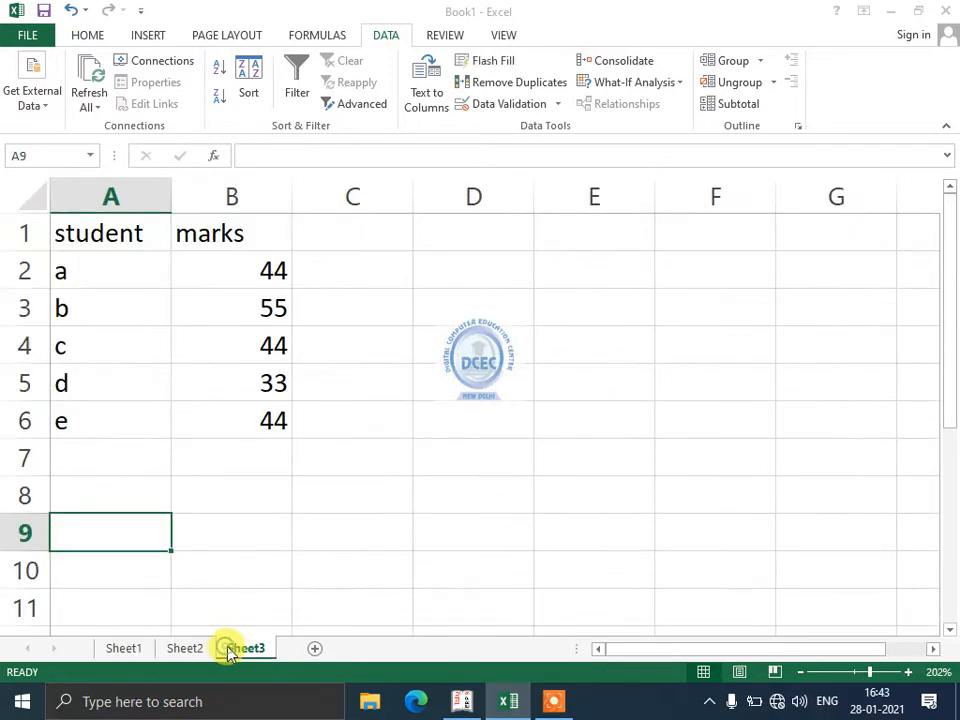
Add a fourth worksheet and paste the Sheet1 table A1:B6 into it starting at A1.
{"action": "left_click", "coordinate": [314, 651]}
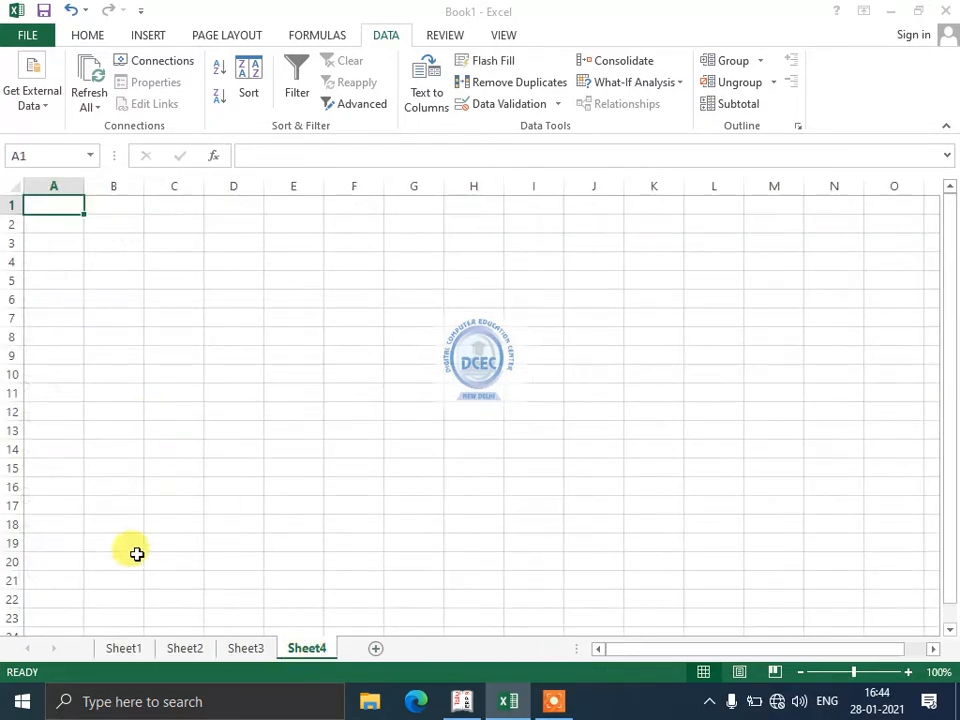
{"action": "left_click", "coordinate": [130, 645]}
{"action": "key", "text": "ctrl+c"}
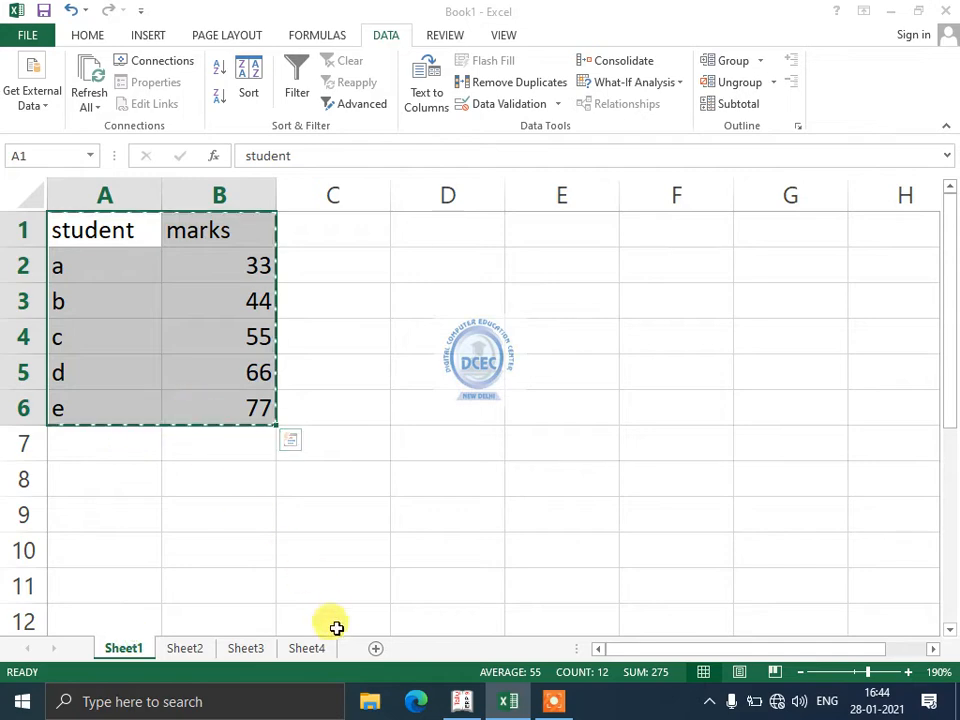
{"action": "left_click", "coordinate": [309, 649]}
{"action": "key", "text": "Return"}
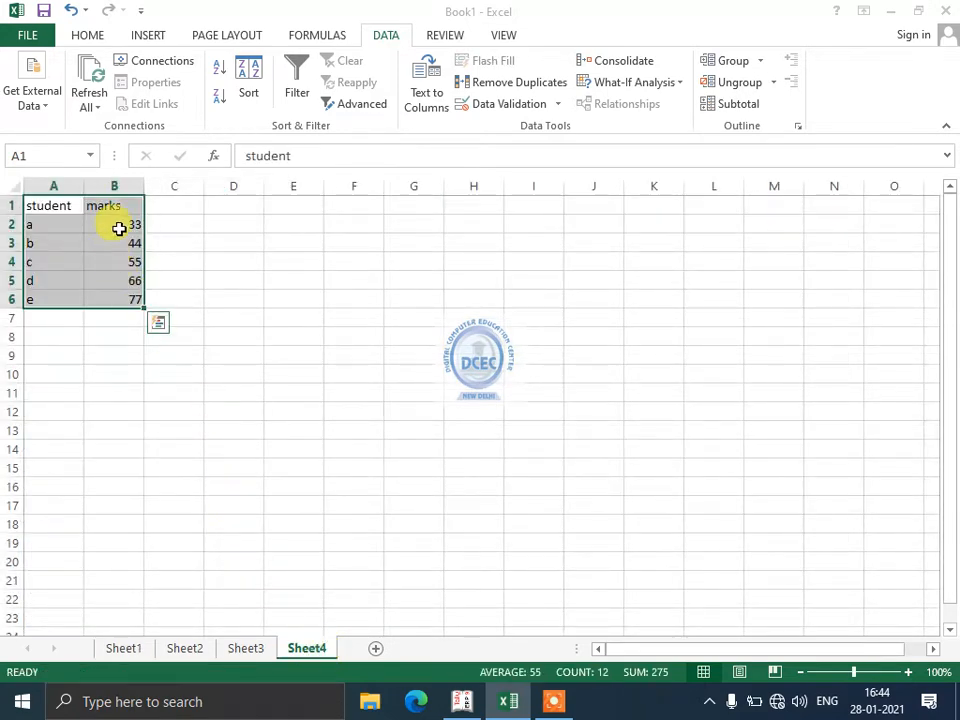
Clear the marks in B2:B6 of Sheet4, keeping the headings and student names.
{"action": "left_click_drag", "start_coordinate": [118, 227], "coordinate": [116, 292]}
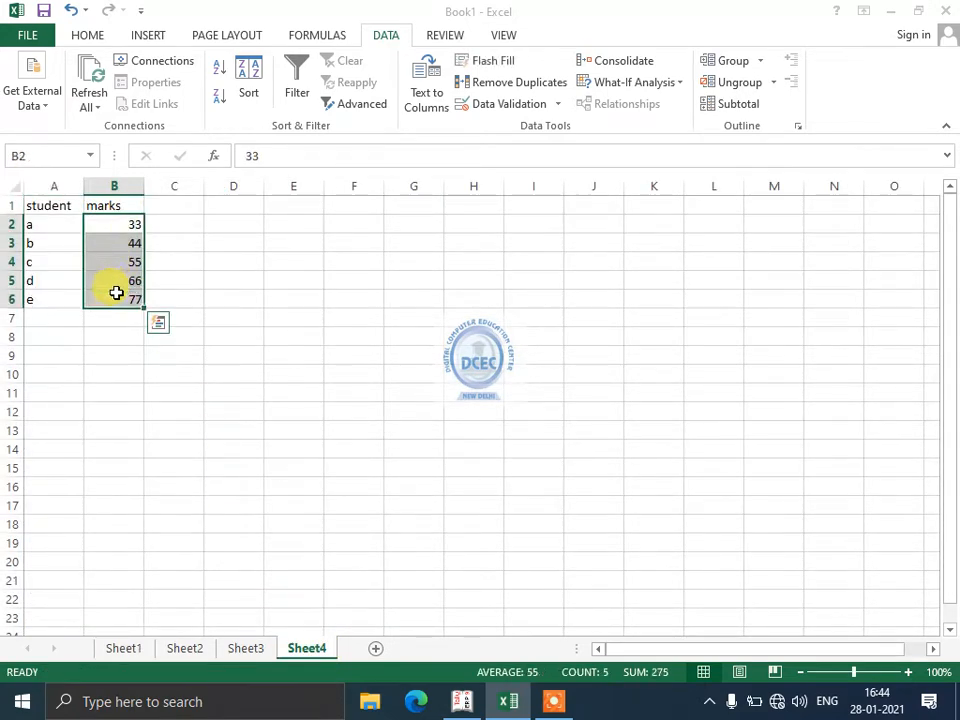
{"action": "key", "text": "Delete"}
{"action": "left_click", "coordinate": [129, 354]}
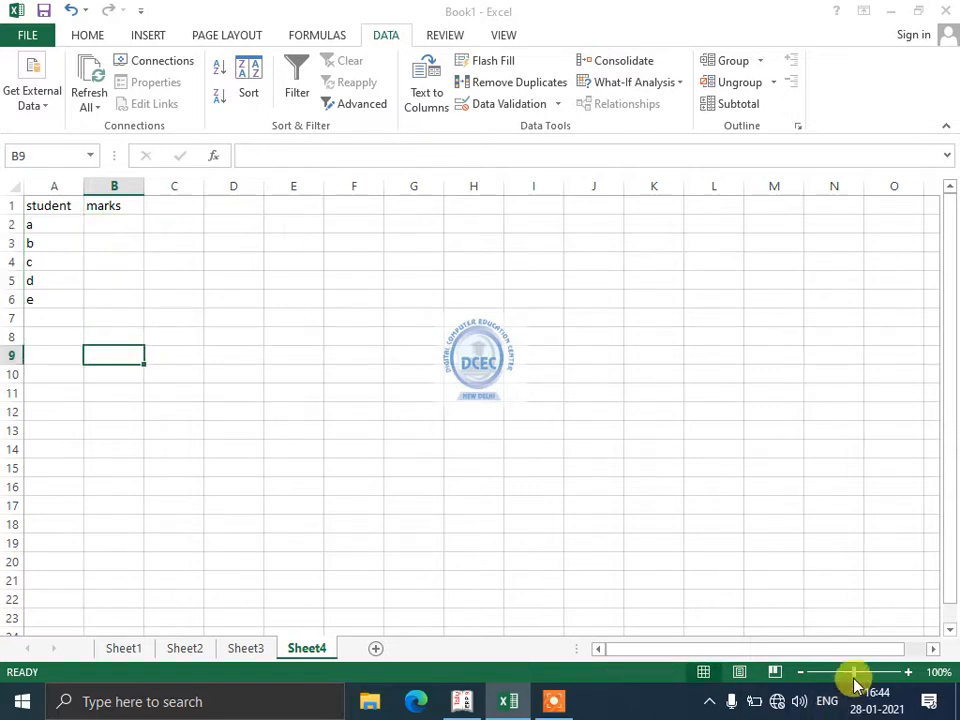
Enlarge Sheet4 to 210% zoom and review the source tables on Sheet1, Sheet2 and Sheet3.
{"action": "left_click", "coordinate": [862, 672]}
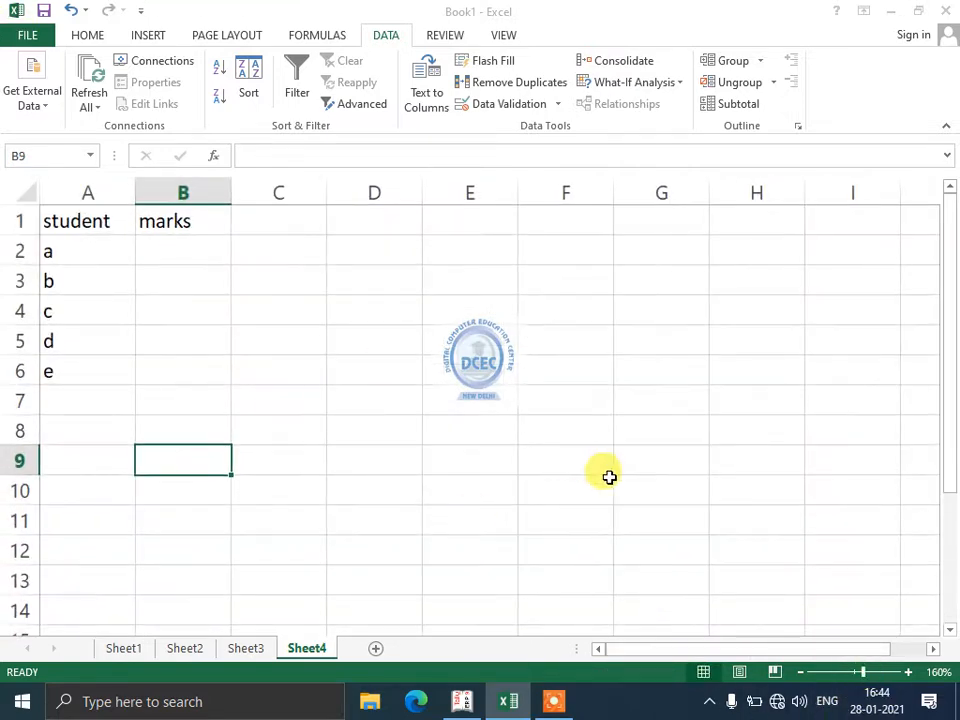
{"action": "left_click", "coordinate": [891, 672]}
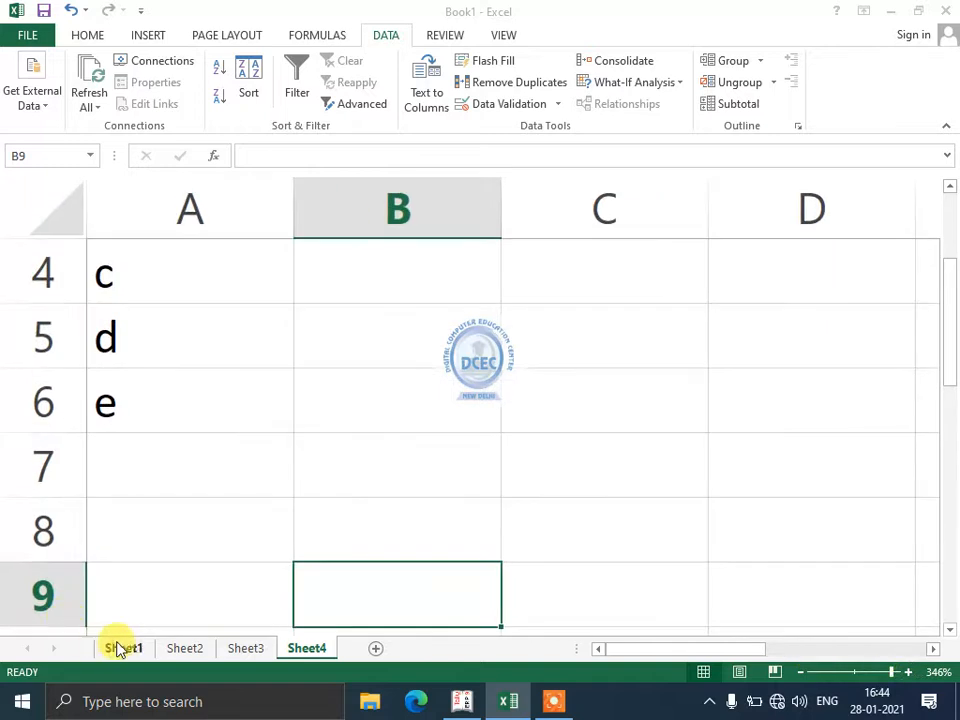
{"action": "scroll", "coordinate": [199, 508], "scroll_direction": "up", "scroll_amount": 1}
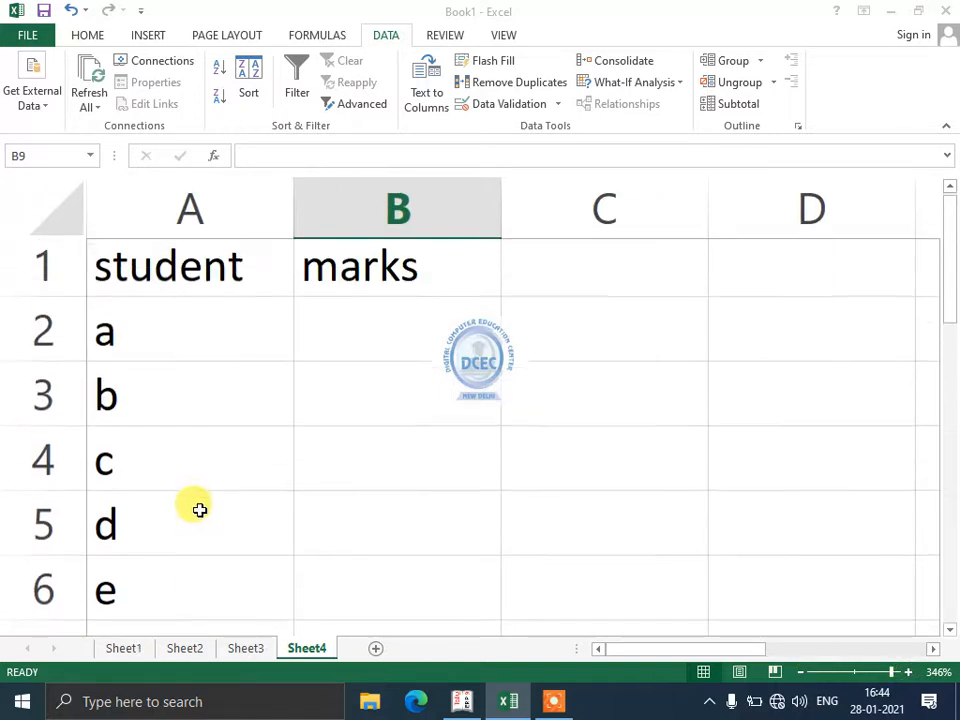
{"action": "left_click", "coordinate": [800, 672]}
{"action": "left_click", "coordinate": [800, 672]}
{"action": "left_click", "coordinate": [800, 672]}
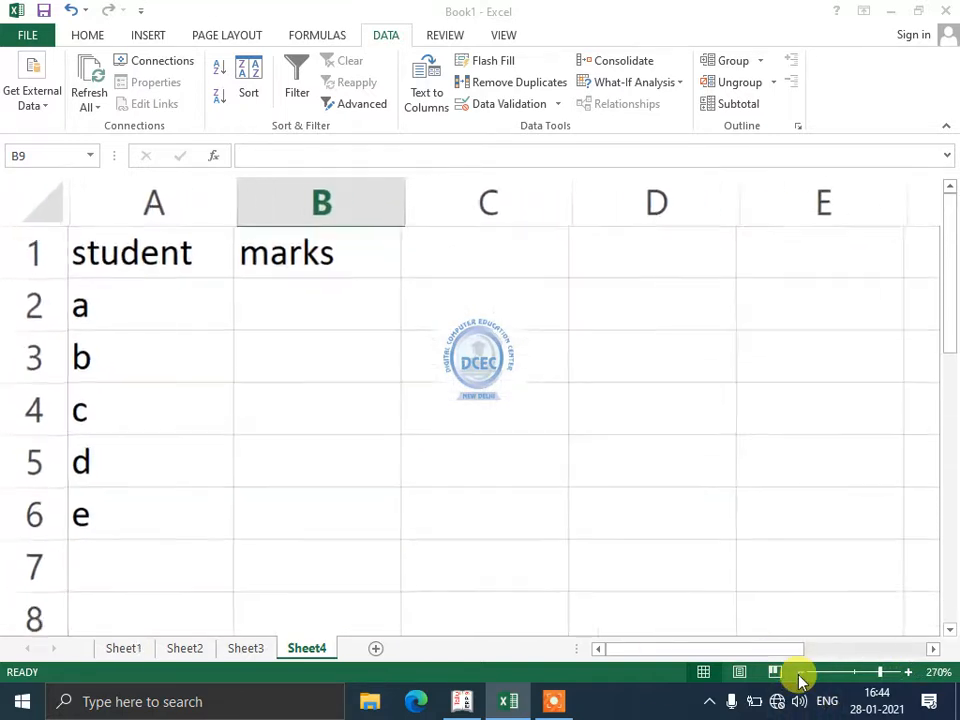
{"action": "left_click", "coordinate": [141, 652]}
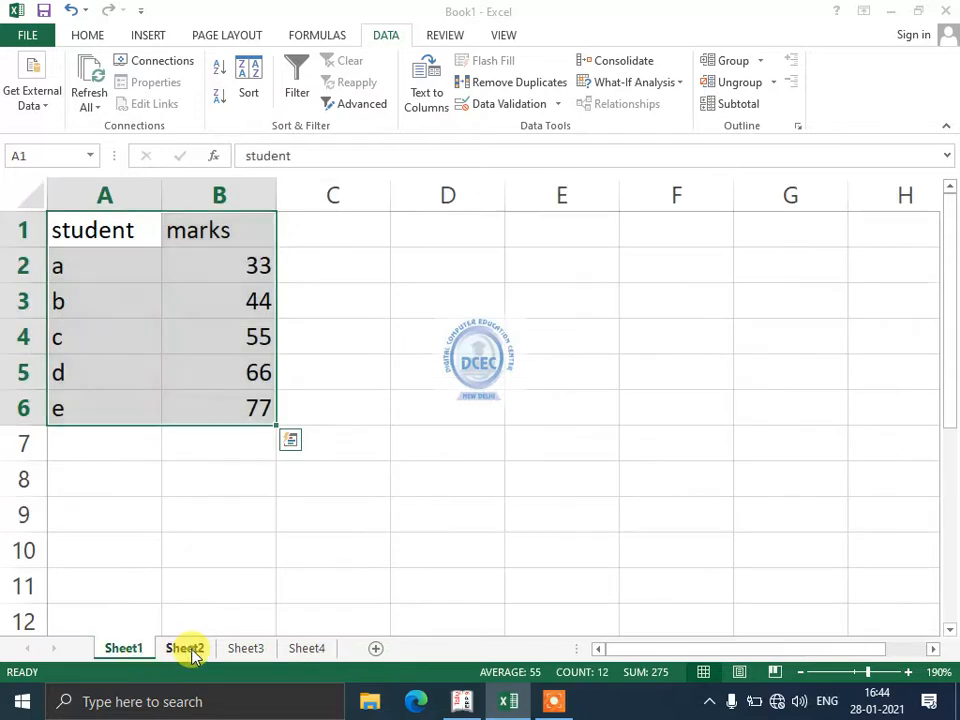
{"action": "left_click", "coordinate": [189, 652]}
{"action": "left_click", "coordinate": [243, 650]}
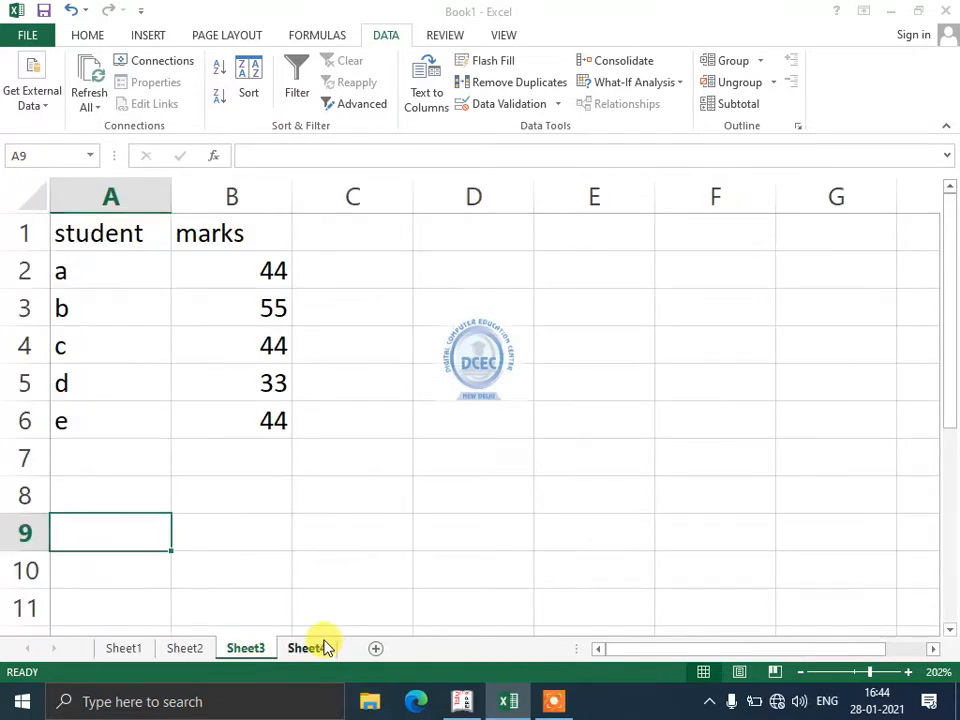
{"action": "left_click", "coordinate": [325, 648]}
{"action": "left_click", "coordinate": [801, 673]}
{"action": "left_click", "coordinate": [801, 673]}
{"action": "left_click", "coordinate": [801, 673]}
{"action": "left_click", "coordinate": [801, 673]}
{"action": "left_click", "coordinate": [801, 673]}
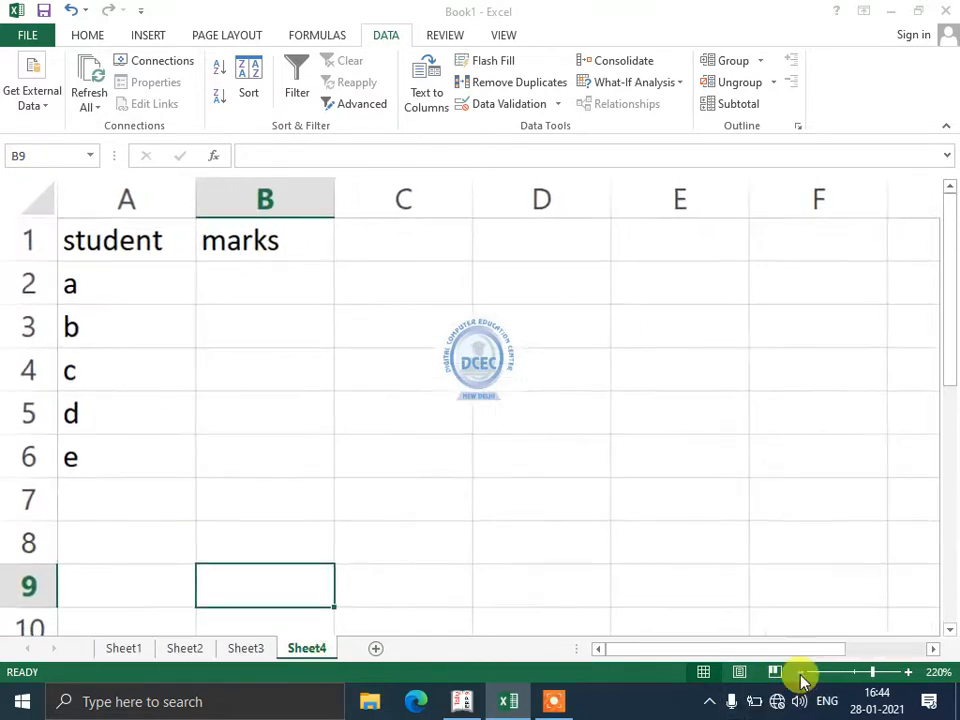
{"action": "left_click", "coordinate": [801, 673]}
Start a consolidation into A1:B6 of Sheet4 and add Sheet1 range A1:B6 as its first reference.
{"action": "left_click_drag", "start_coordinate": [244, 431], "coordinate": [128, 233]}
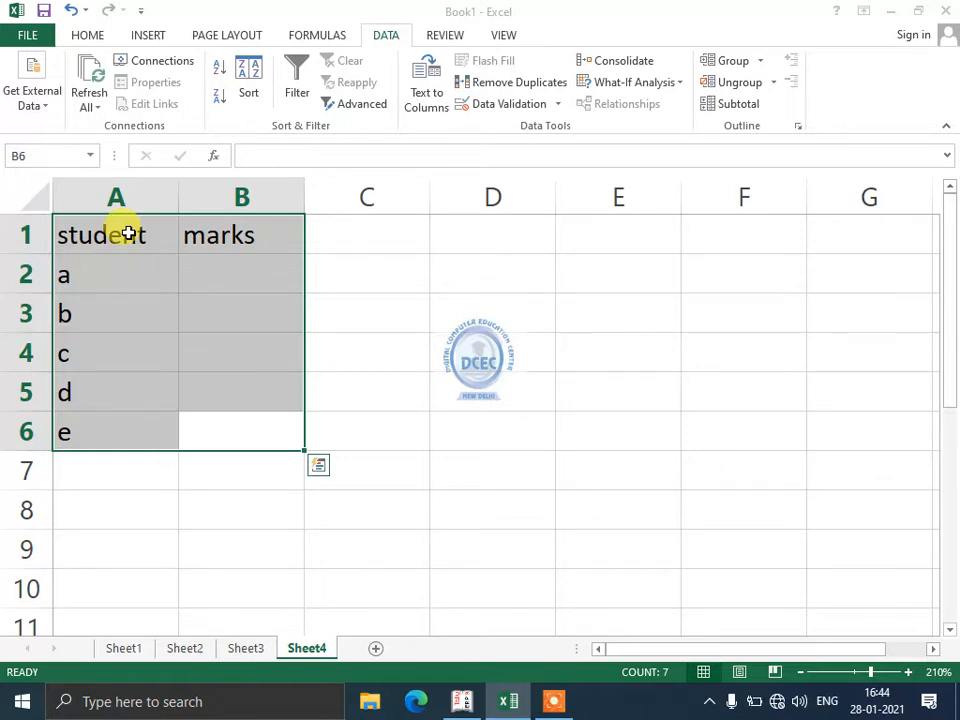
{"action": "left_click", "coordinate": [622, 62]}
{"action": "left_click_drag", "start_coordinate": [594, 55], "coordinate": [644, 183]}
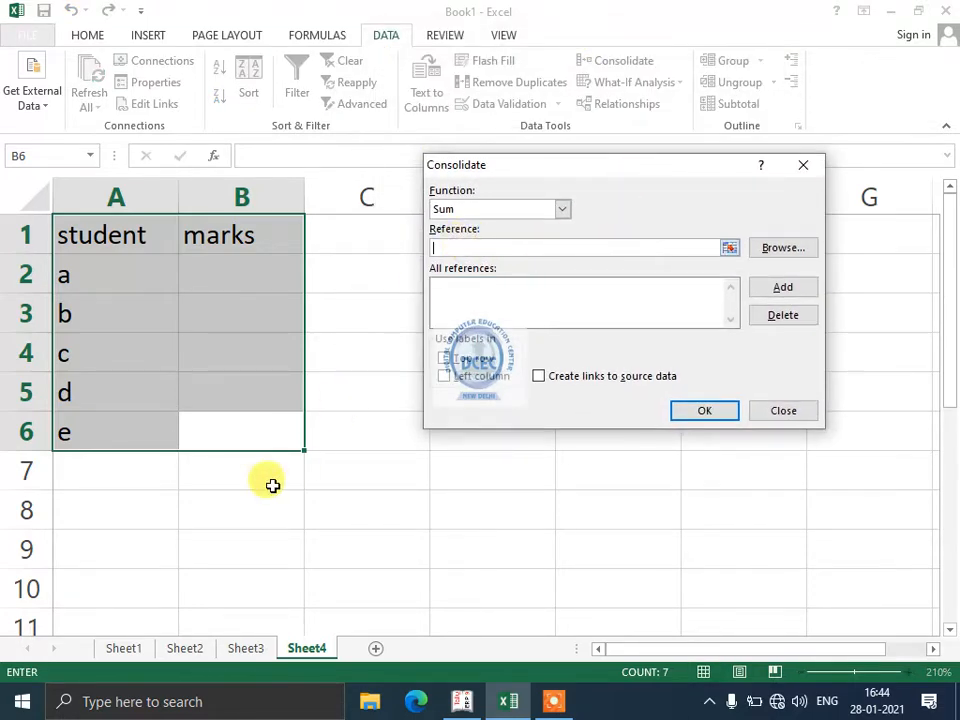
{"action": "left_click", "coordinate": [126, 650]}
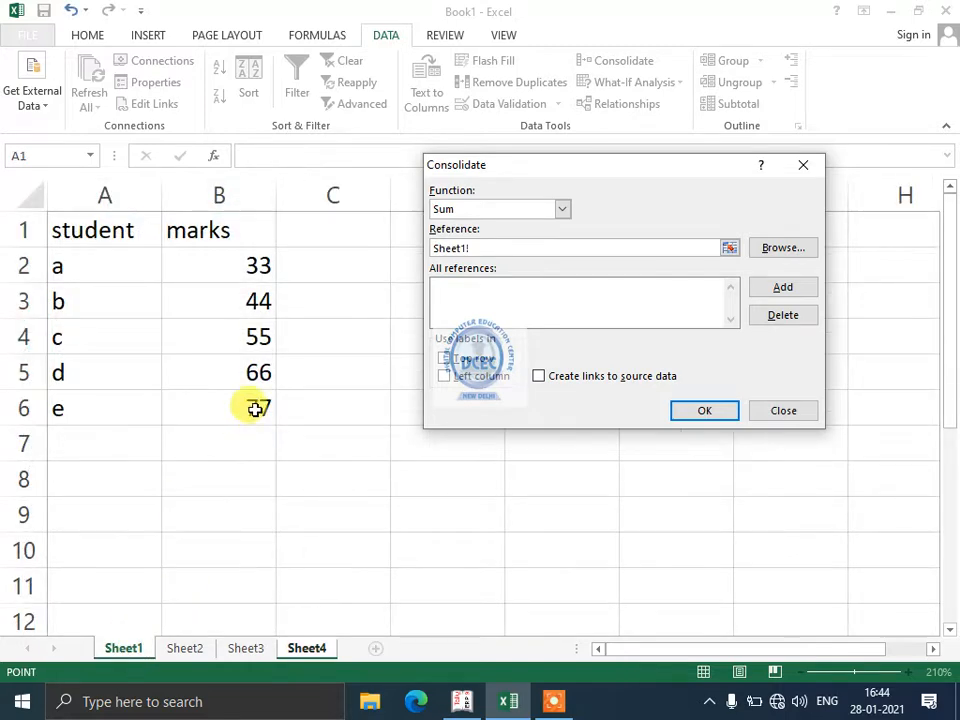
{"action": "left_click_drag", "start_coordinate": [256, 409], "coordinate": [101, 217]}
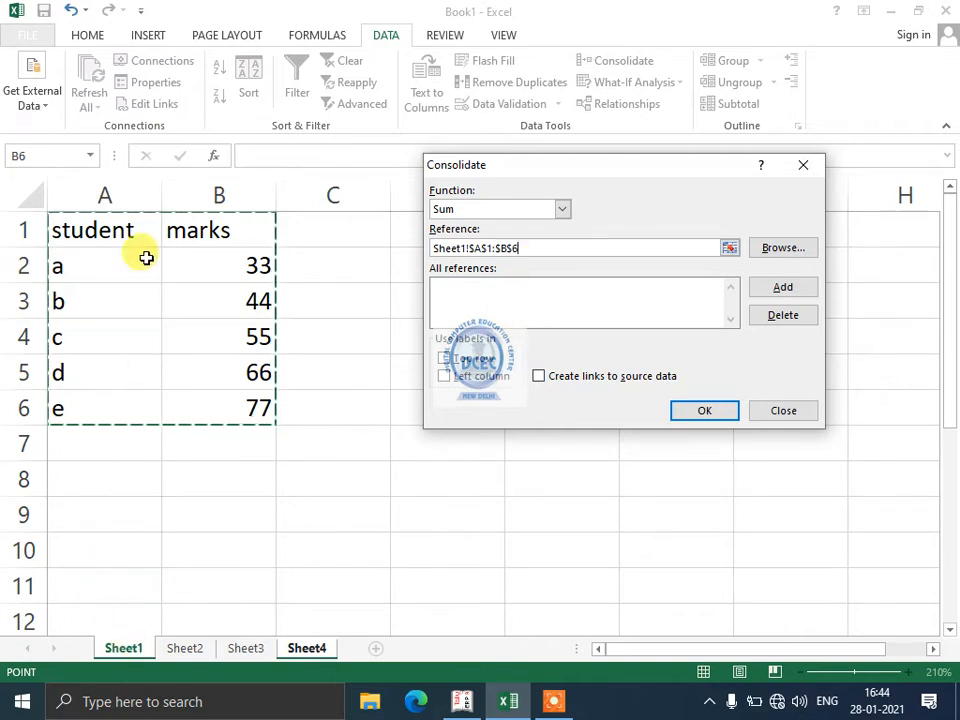
{"action": "left_click", "coordinate": [776, 286]}
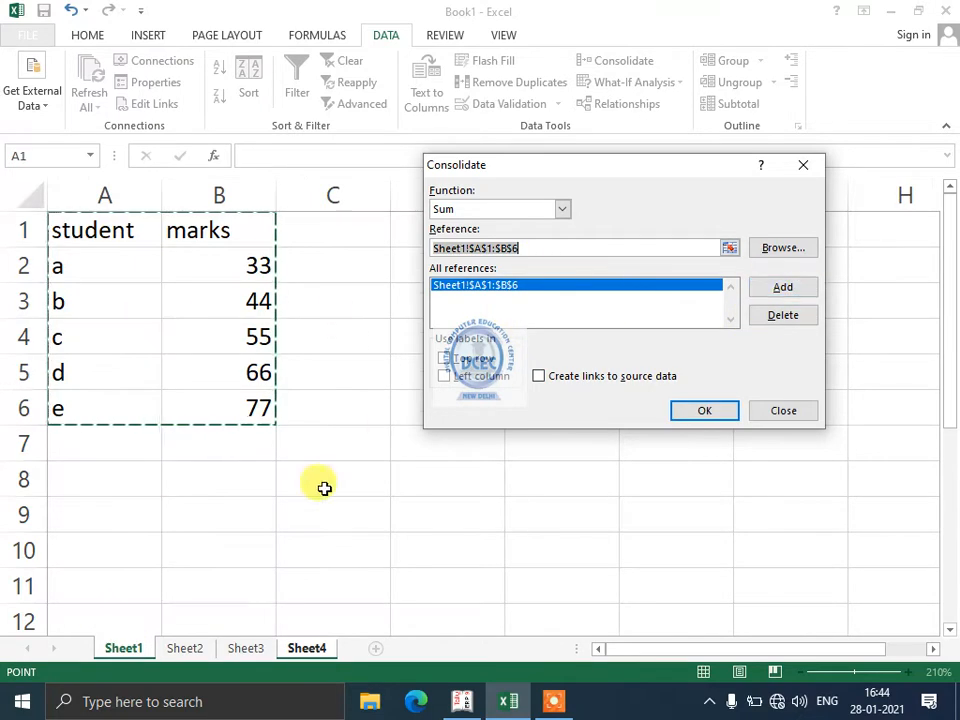
Add the A1:B6 ranges of Sheet2 and Sheet3 to the consolidation references.
{"action": "left_click", "coordinate": [190, 652]}
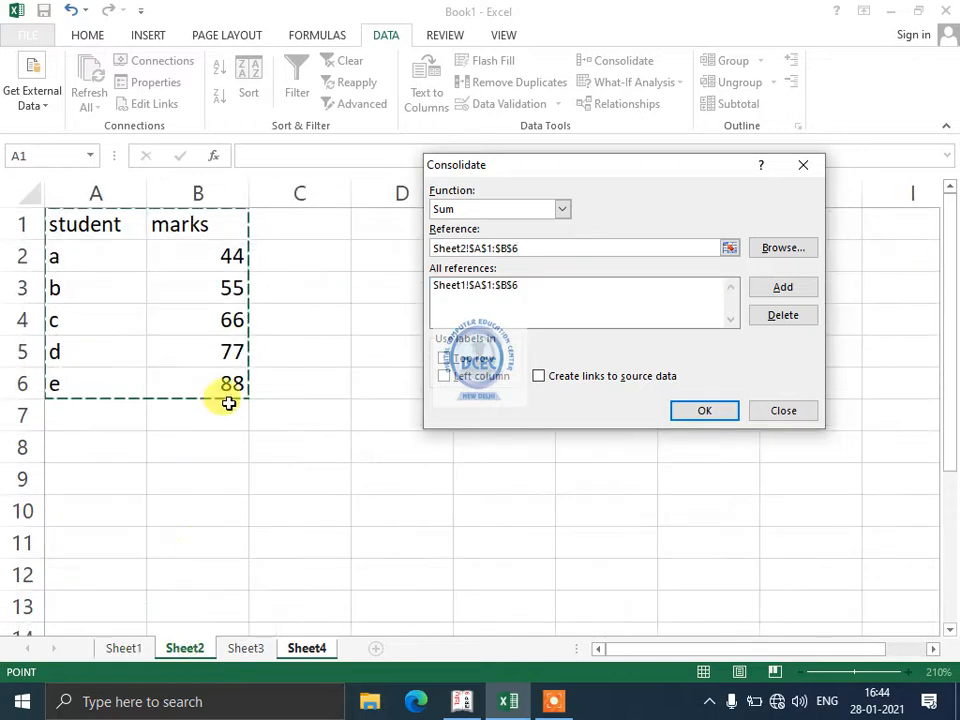
{"action": "left_click_drag", "start_coordinate": [229, 401], "coordinate": [101, 190]}
{"action": "left_click", "coordinate": [776, 287]}
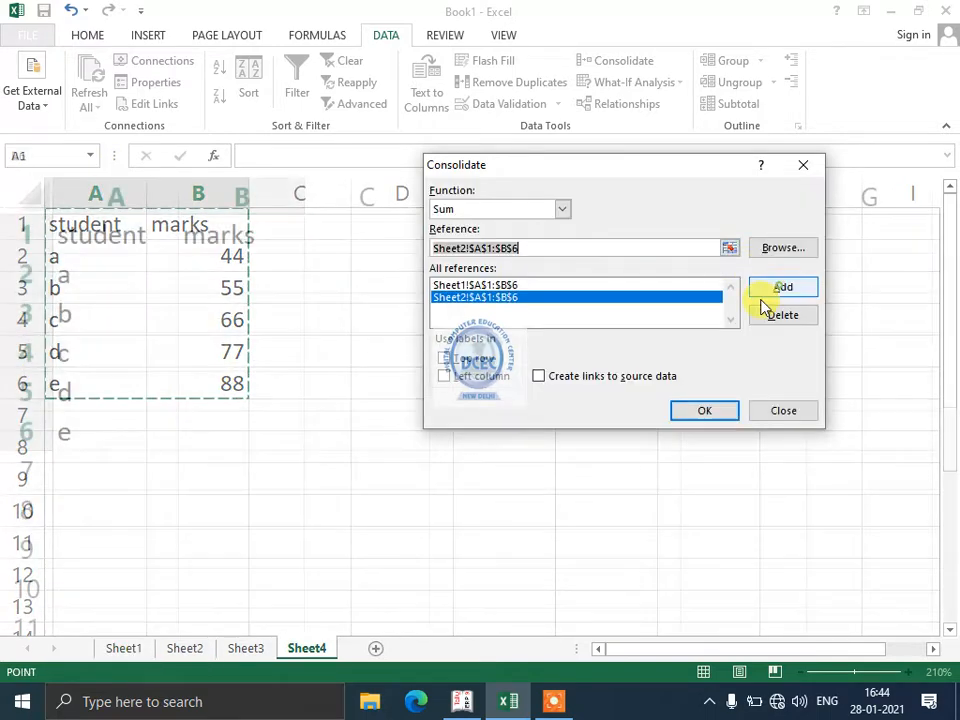
{"action": "left_click", "coordinate": [245, 648]}
{"action": "left_click_drag", "start_coordinate": [230, 420], "coordinate": [101, 233]}
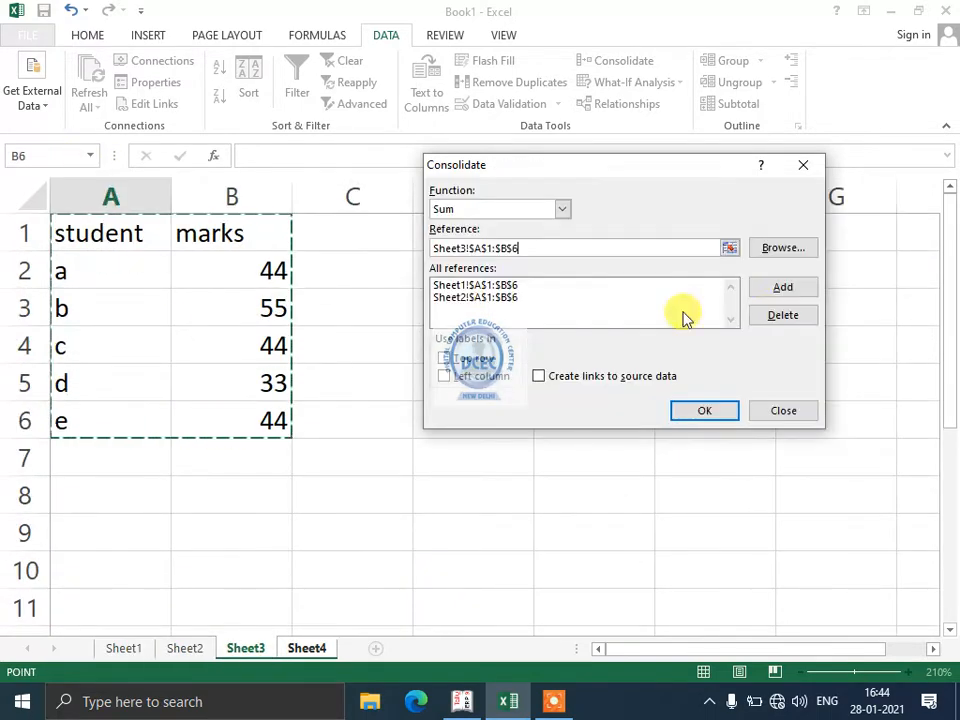
{"action": "left_click", "coordinate": [782, 287]}
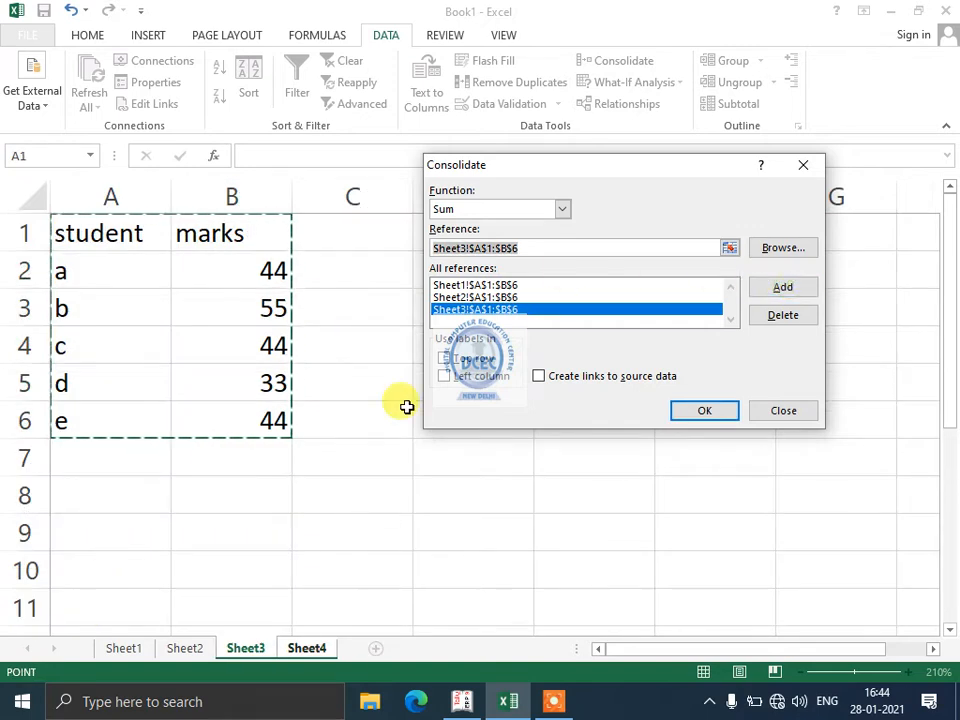
Consolidate the three ranges into Sheet4 with the Sum function, using labels from the top row and left column.
{"action": "left_click", "coordinate": [310, 650]}
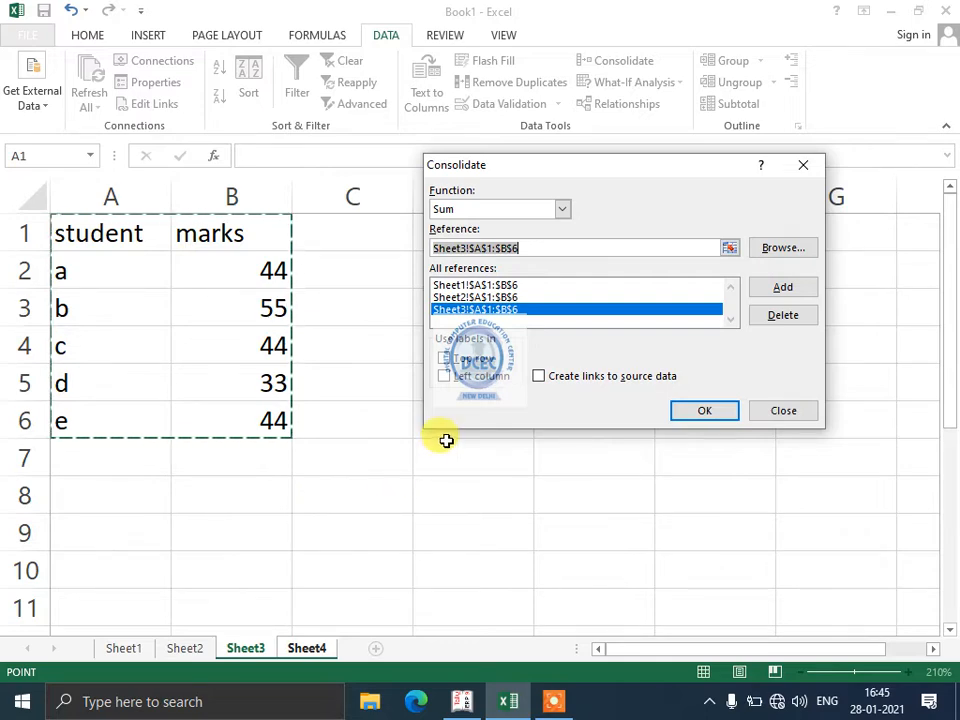
{"action": "left_click", "coordinate": [545, 209]}
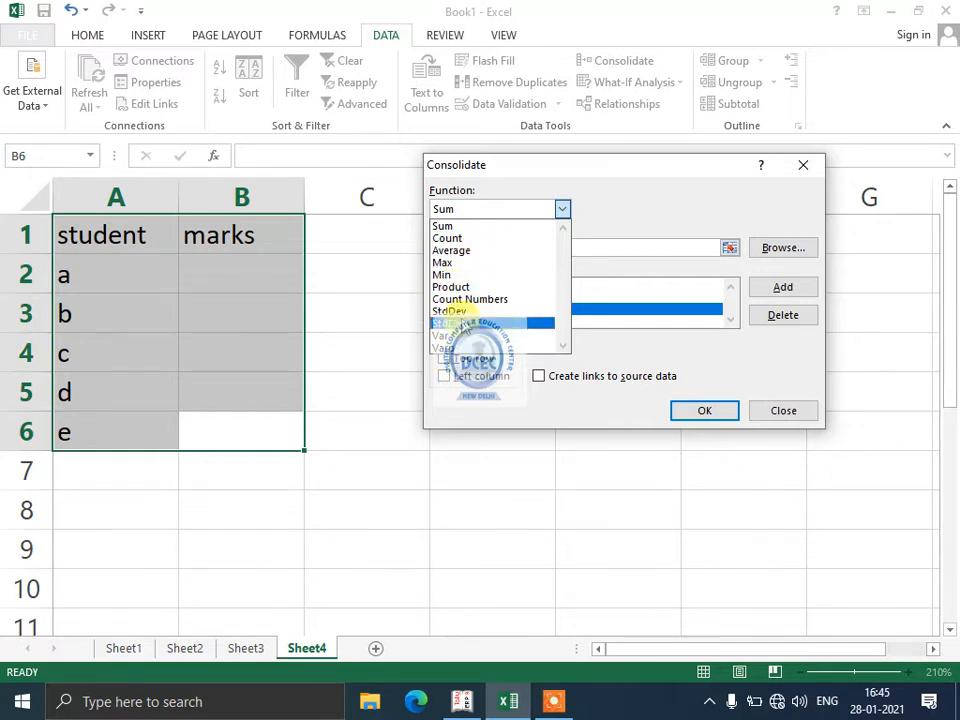
{"action": "left_click", "coordinate": [498, 228]}
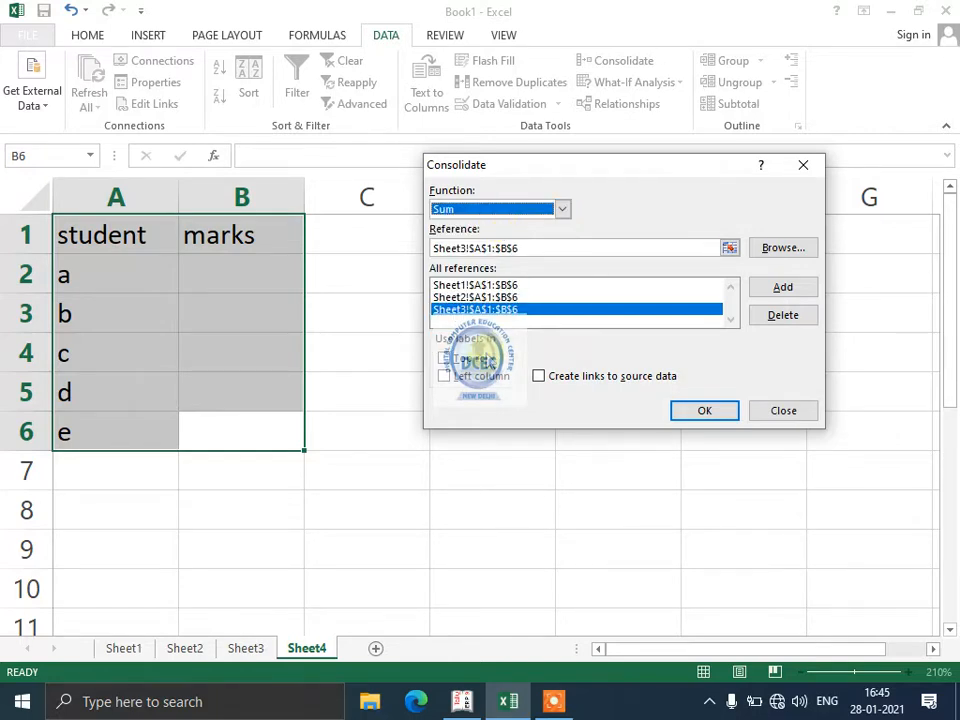
{"action": "left_click", "coordinate": [486, 360]}
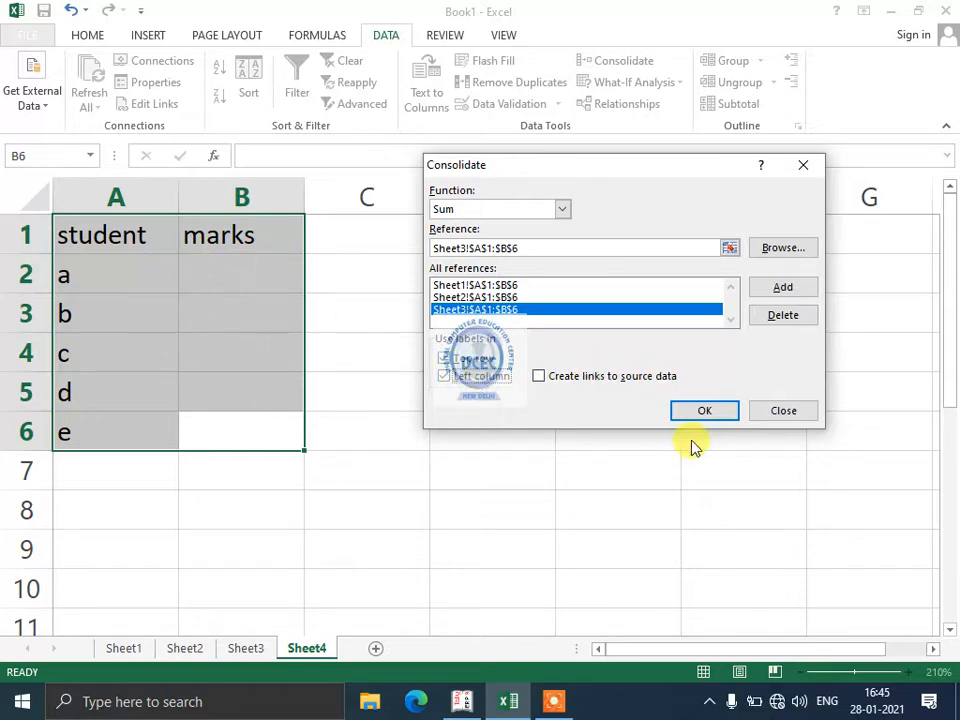
{"action": "left_click", "coordinate": [705, 413]}
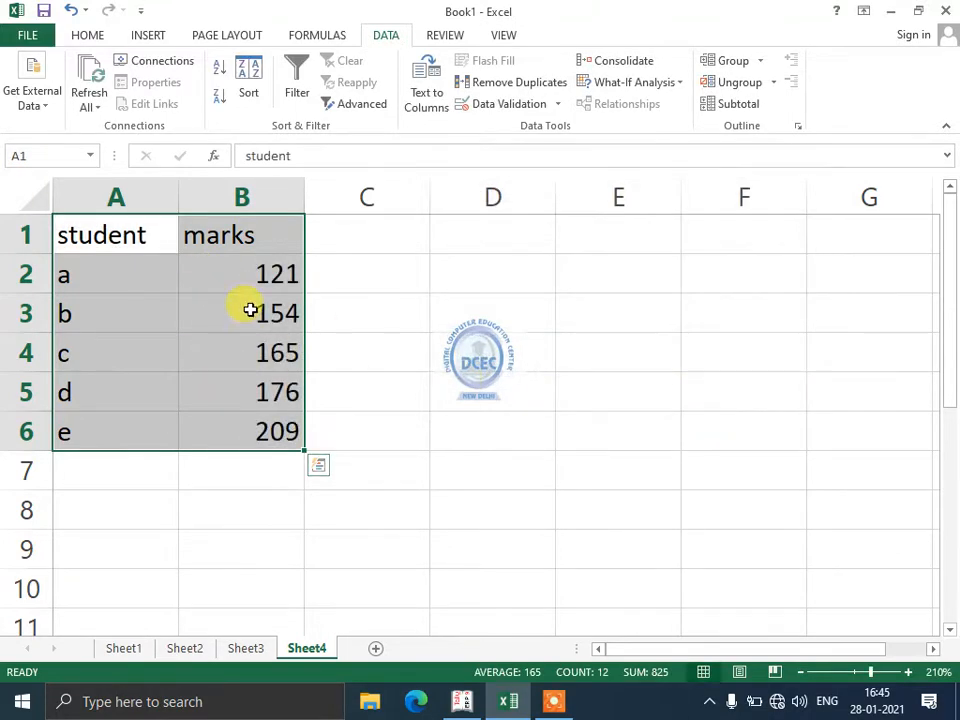
Compare the consolidated marks on Sheet4 with the source marks on Sheet1, Sheet2 and Sheet3.
{"action": "left_click", "coordinate": [240, 275]}
{"action": "left_click", "coordinate": [240, 306]}
{"action": "left_click", "coordinate": [238, 343]}
{"action": "left_click", "coordinate": [236, 375]}
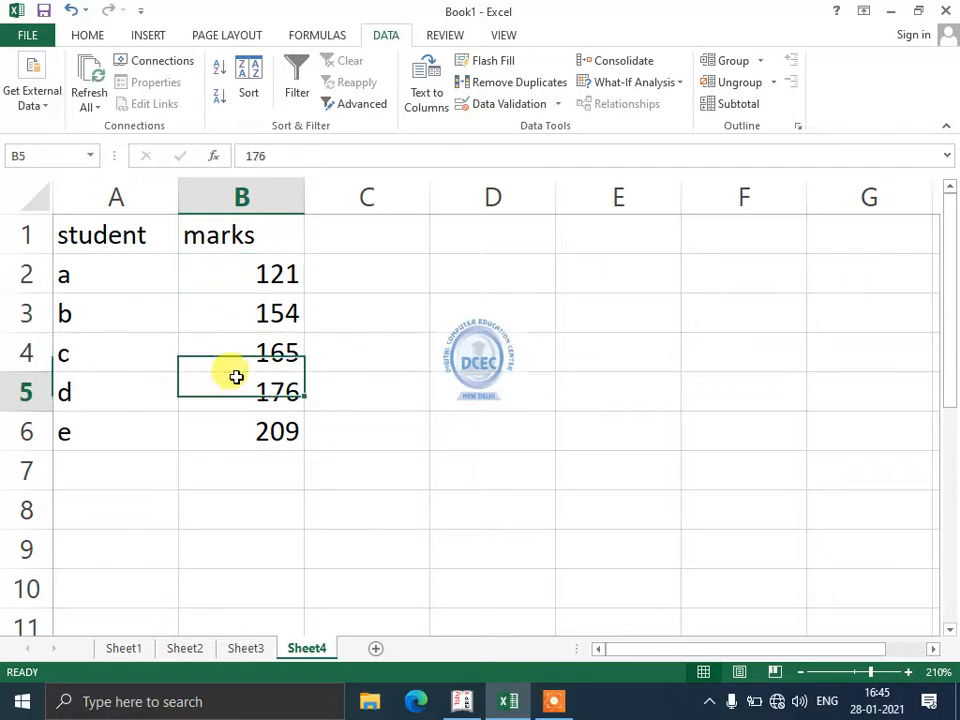
{"action": "left_click", "coordinate": [234, 428]}
{"action": "left_click", "coordinate": [110, 648]}
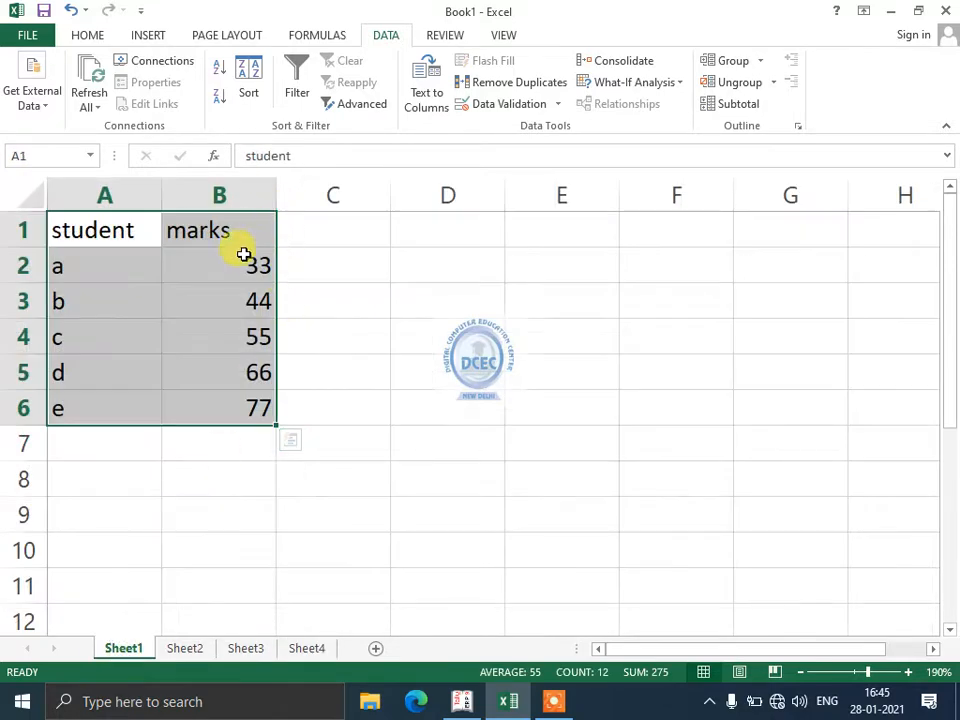
{"action": "left_click", "coordinate": [240, 262]}
{"action": "left_click", "coordinate": [186, 648]}
{"action": "left_click", "coordinate": [250, 648]}
{"action": "left_click", "coordinate": [307, 648]}
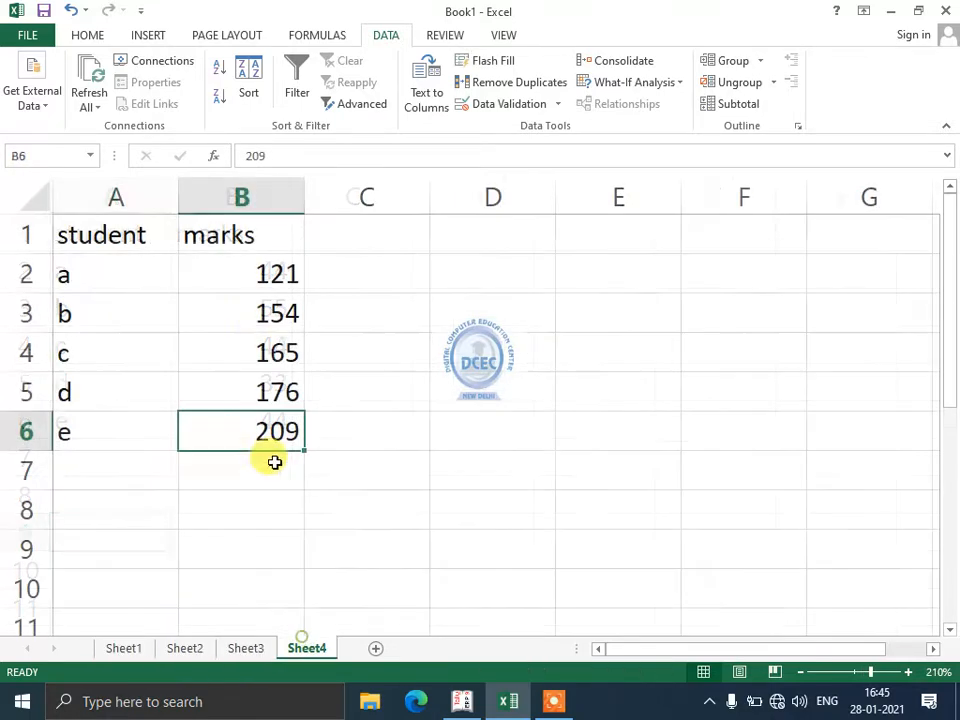
{"action": "left_click", "coordinate": [250, 275]}
Clear the marks in B2:B6 of Sheet4 and start a new consolidation into A1:B6.
{"action": "left_click_drag", "start_coordinate": [253, 431], "coordinate": [253, 274]}
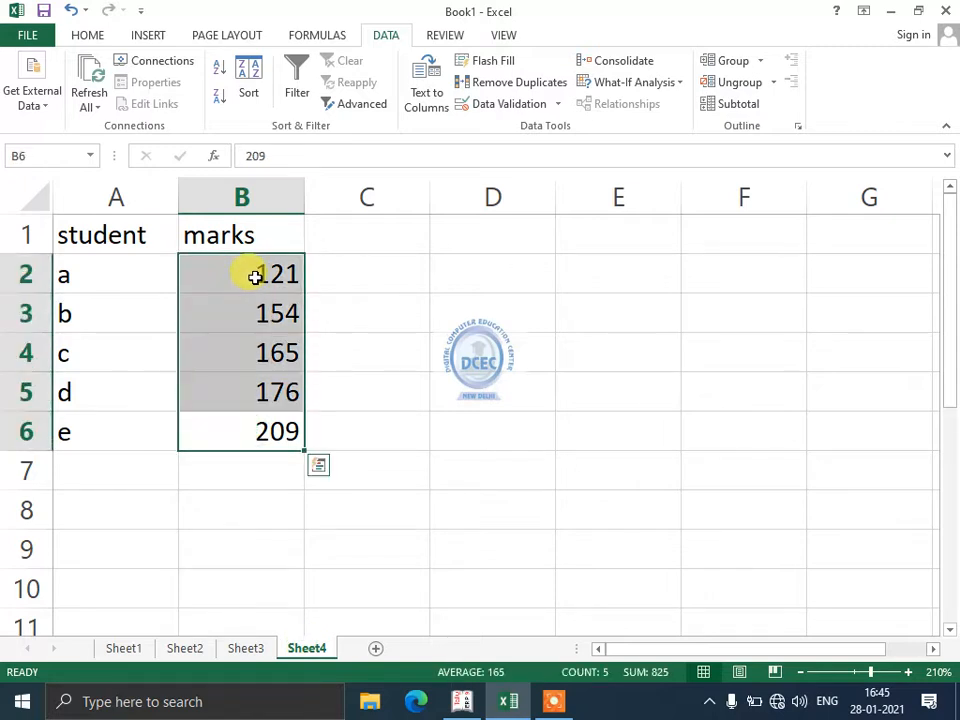
{"action": "key", "text": "Delete"}
{"action": "left_click_drag", "start_coordinate": [251, 433], "coordinate": [125, 212]}
{"action": "left_click", "coordinate": [618, 62]}
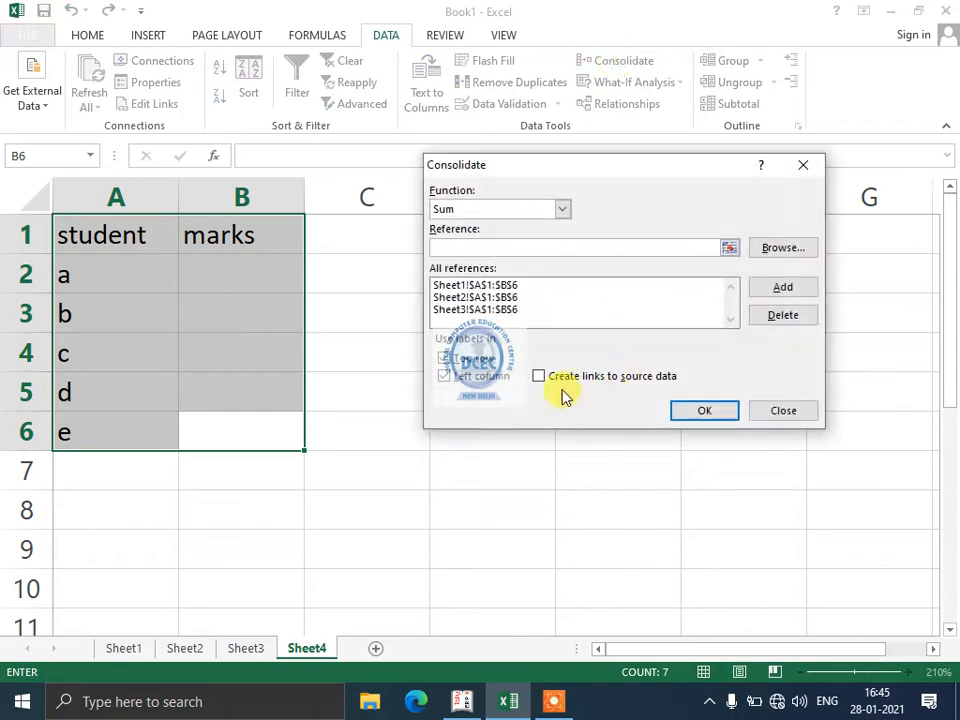
Remove the Sheet1, Sheet2 and Sheet3 ranges from the consolidation references.
{"action": "left_click", "coordinate": [507, 287]}
{"action": "left_click", "coordinate": [769, 318]}
{"action": "left_click", "coordinate": [696, 286]}
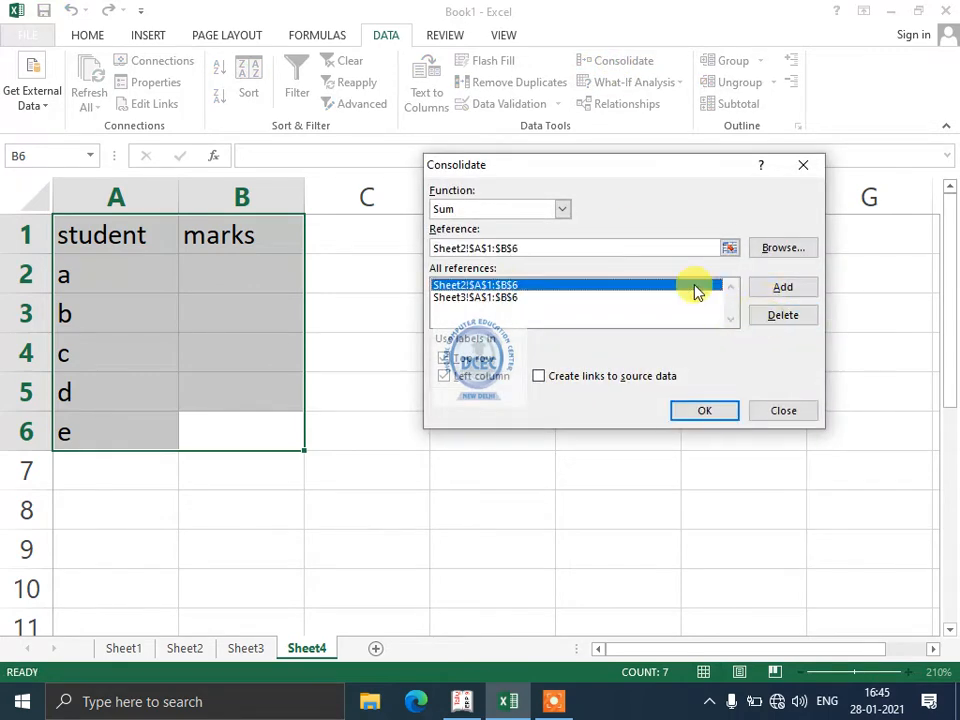
{"action": "left_click", "coordinate": [762, 318]}
{"action": "left_click", "coordinate": [760, 317]}
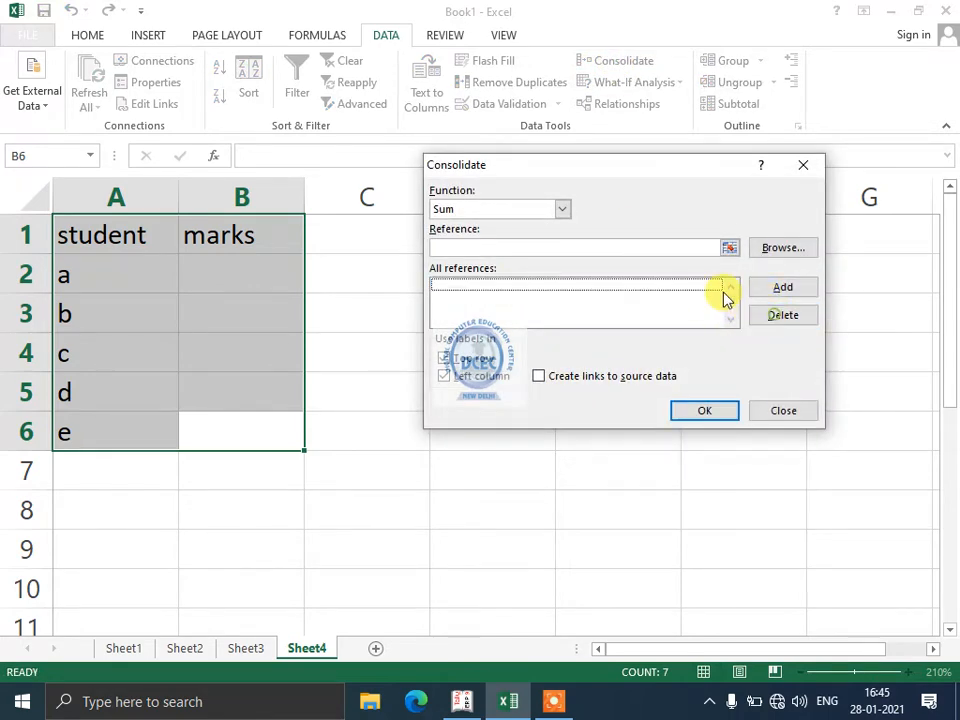
Add range A1:B6 of Sheet3 and then of Sheet2 as consolidation references.
{"action": "left_click", "coordinate": [591, 249]}
{"action": "left_click", "coordinate": [246, 642]}
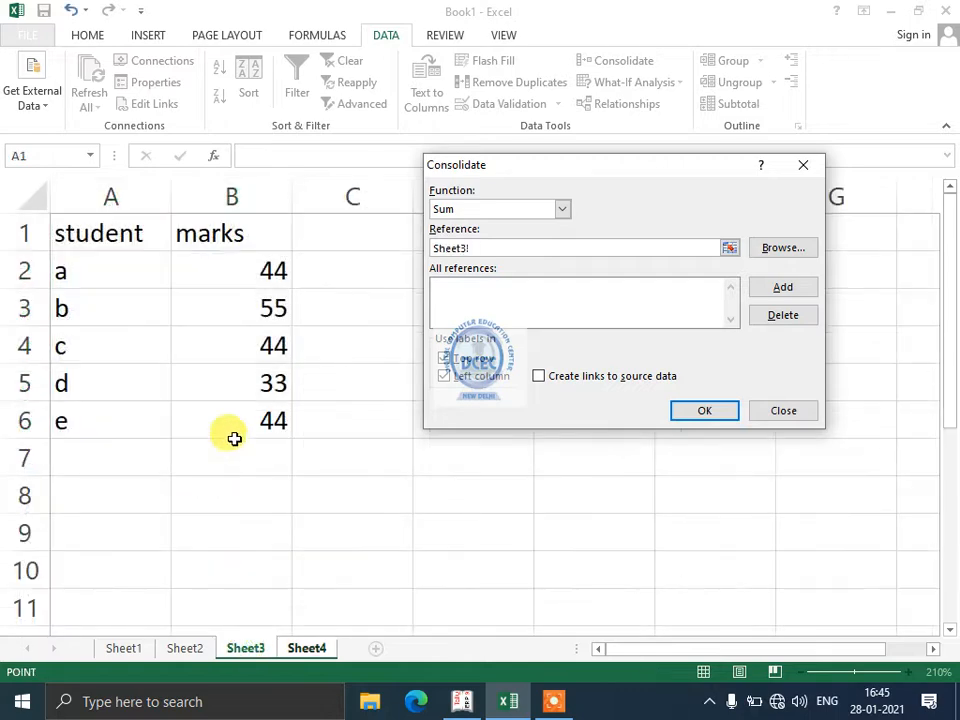
{"action": "left_click_drag", "start_coordinate": [236, 424], "coordinate": [46, 146]}
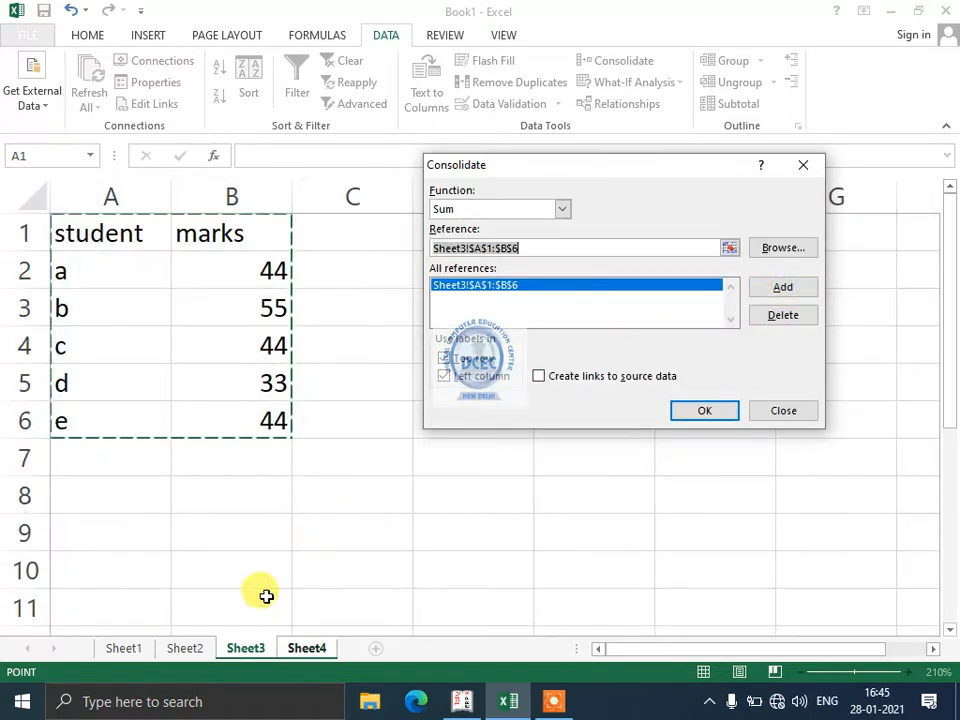
{"action": "left_click", "coordinate": [191, 651]}
{"action": "left_click_drag", "start_coordinate": [225, 386], "coordinate": [70, 222]}
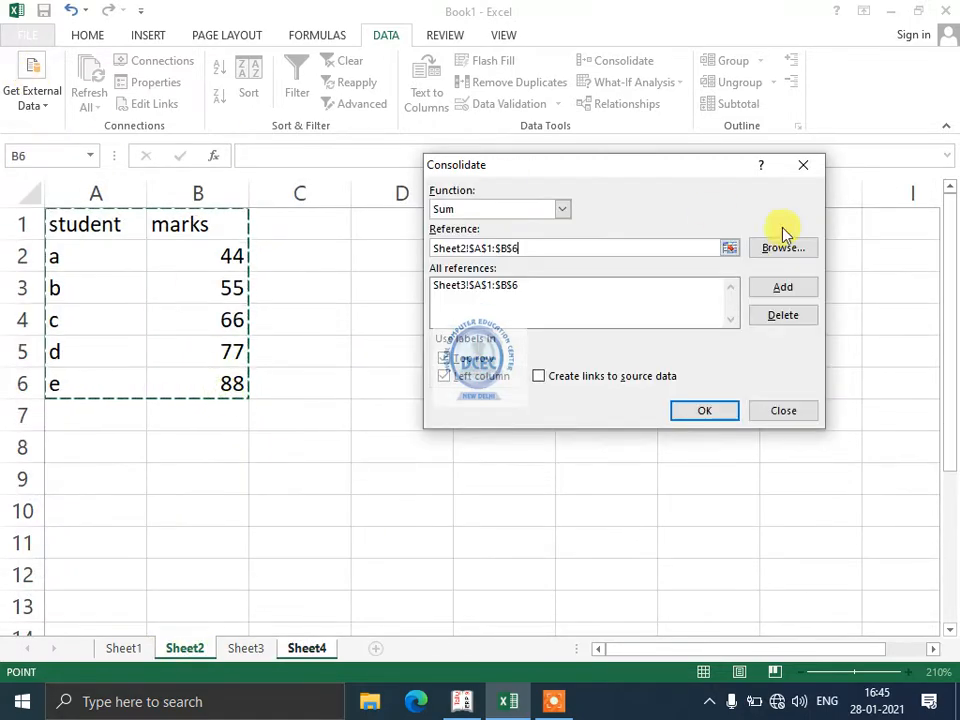
{"action": "left_click", "coordinate": [785, 288]}
Add Sheet1 range A1:B6 as a reference and consolidate the three ranges into Sheet4 with Sum, without links to source data.
{"action": "left_click", "coordinate": [127, 649]}
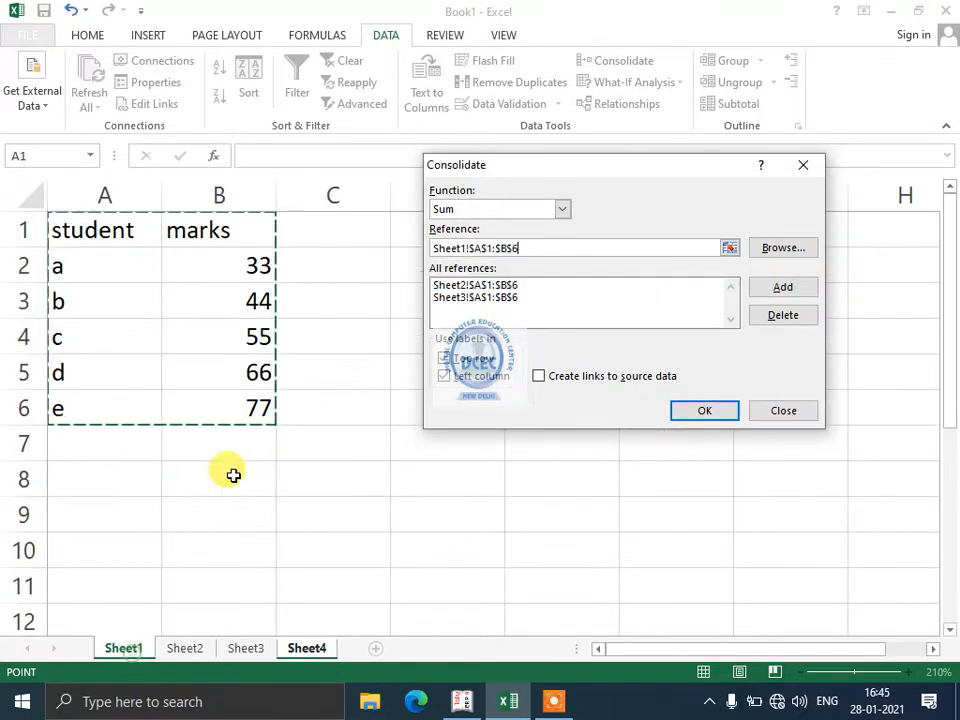
{"action": "left_click_drag", "start_coordinate": [240, 428], "coordinate": [90, 170]}
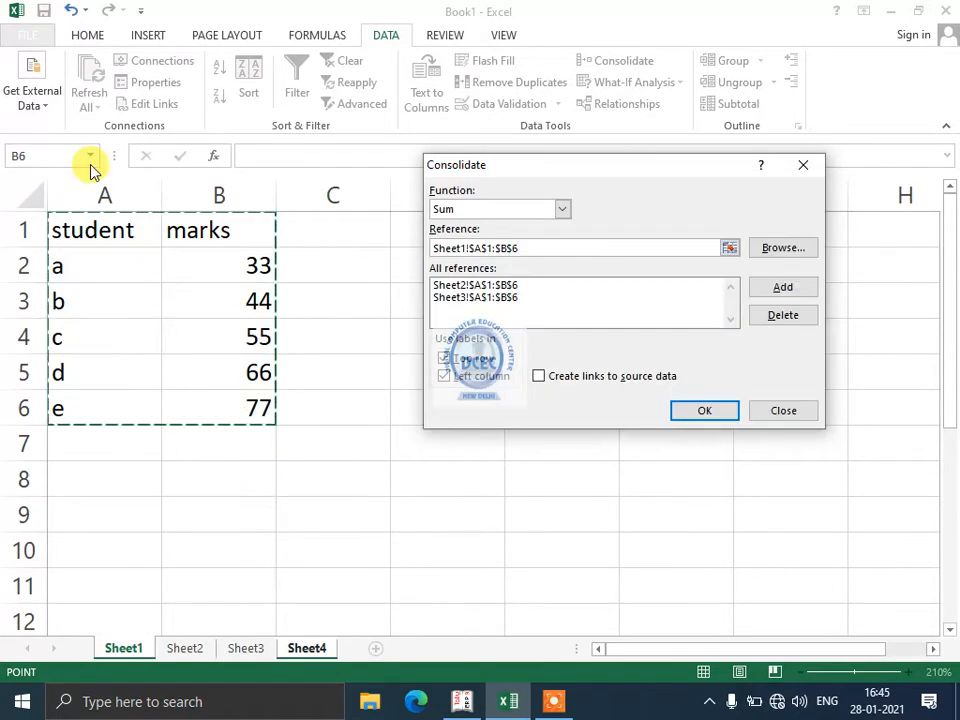
{"action": "left_click", "coordinate": [783, 290]}
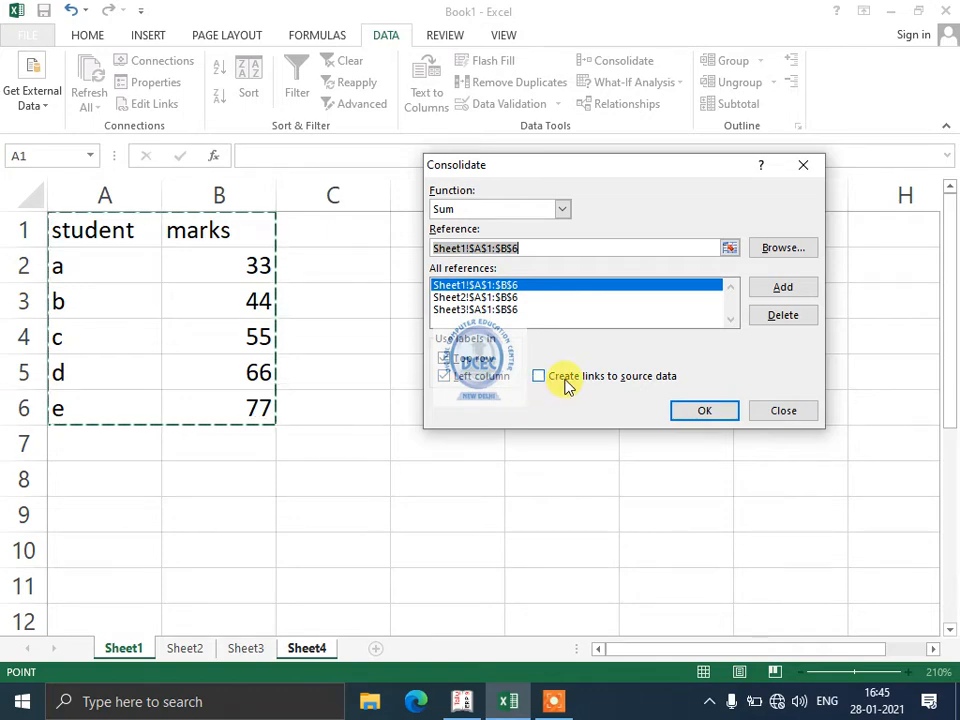
{"action": "left_click", "coordinate": [688, 411]}
Set student a's mark in Sheet1 cell B2 to 45 and check the consolidated marks on Sheet4.
{"action": "left_click", "coordinate": [124, 648]}
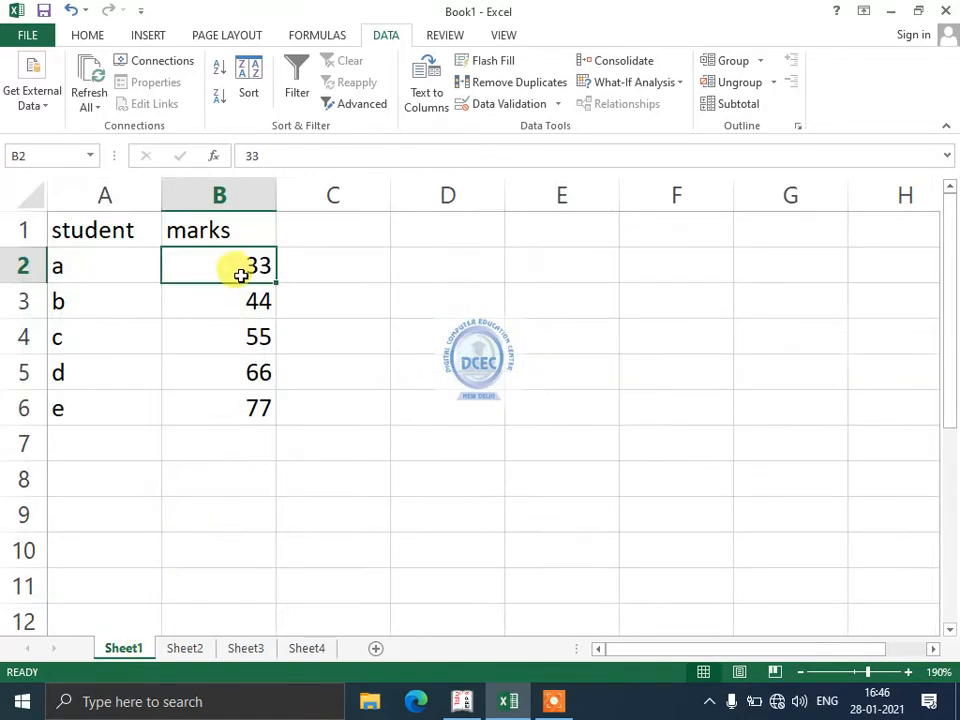
{"action": "type", "text": "45"}
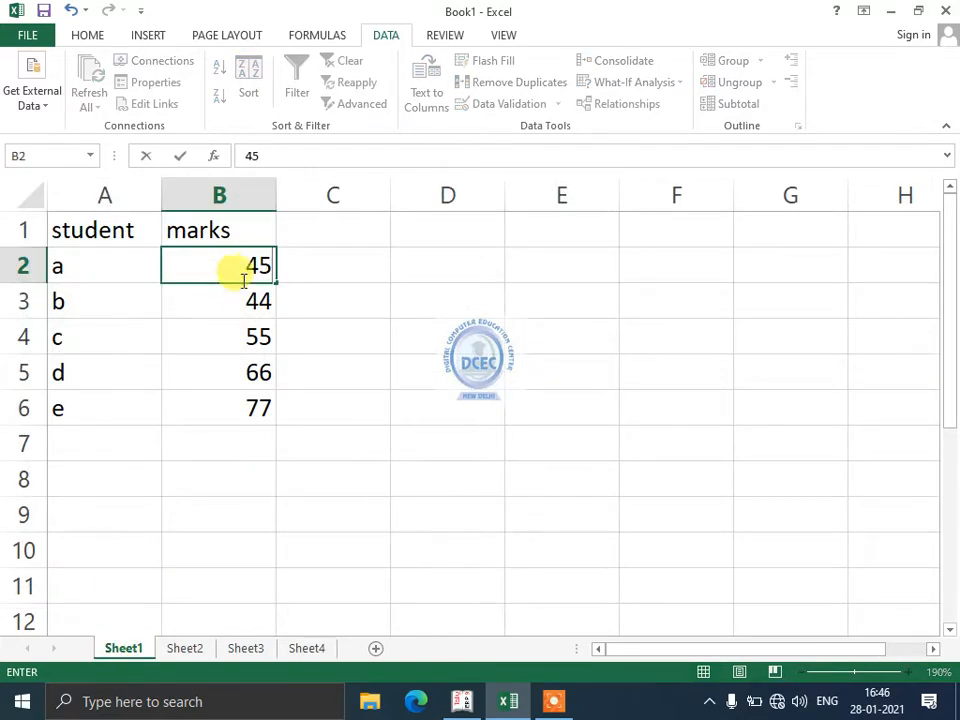
{"action": "left_click", "coordinate": [298, 652]}
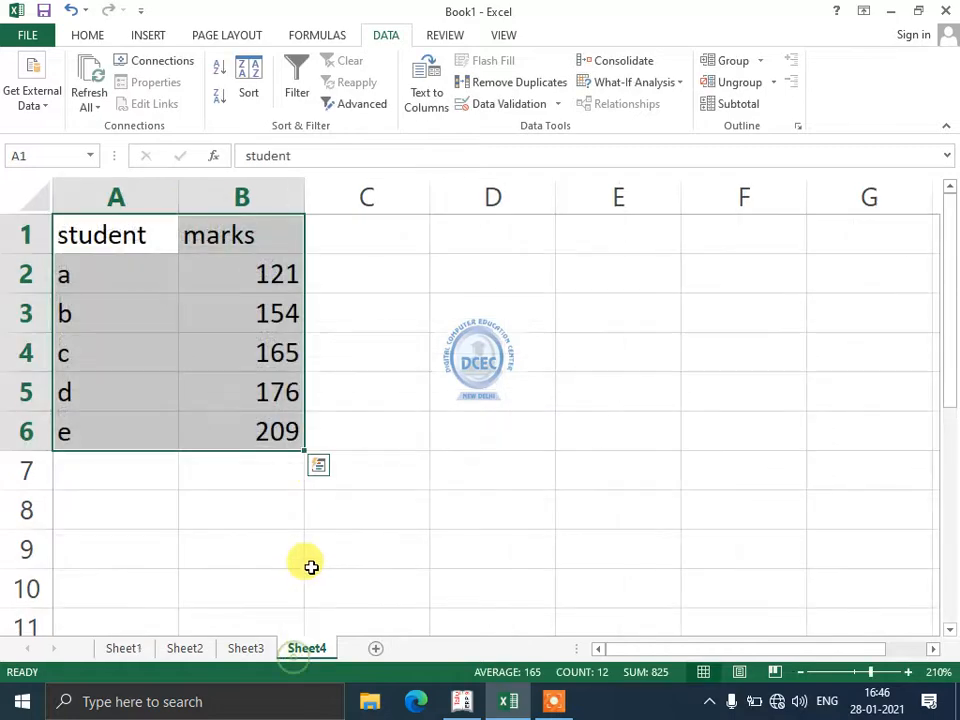
{"action": "key", "text": "Return"}
Change student a's mark in Sheet1 cell B2 to 23 and check student a's total on Sheet4.
{"action": "left_click", "coordinate": [143, 645]}
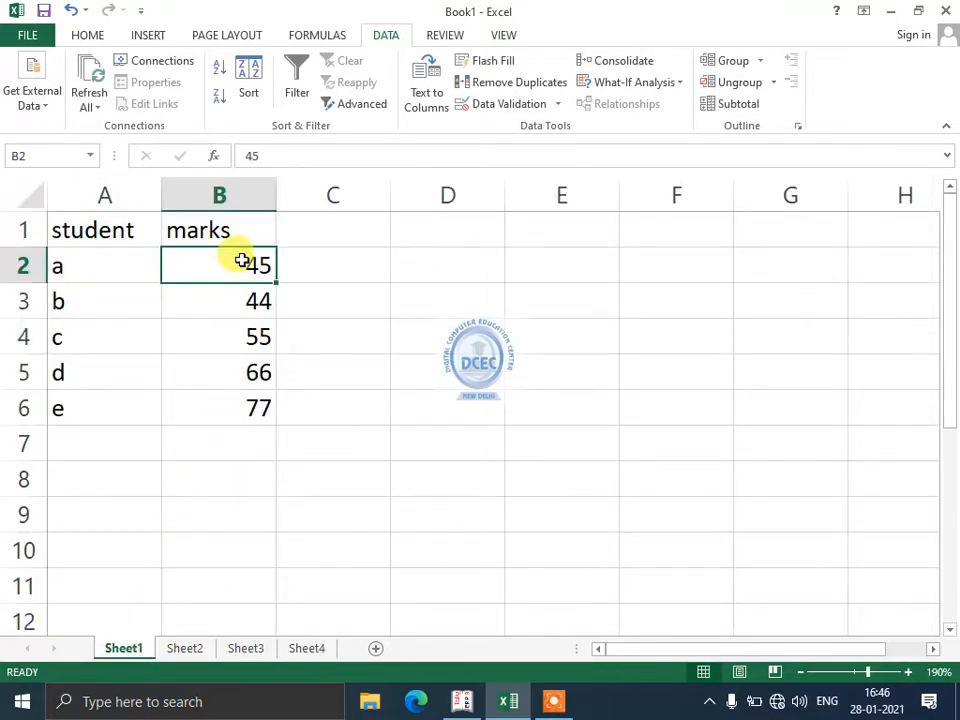
{"action": "type", "text": "23"}
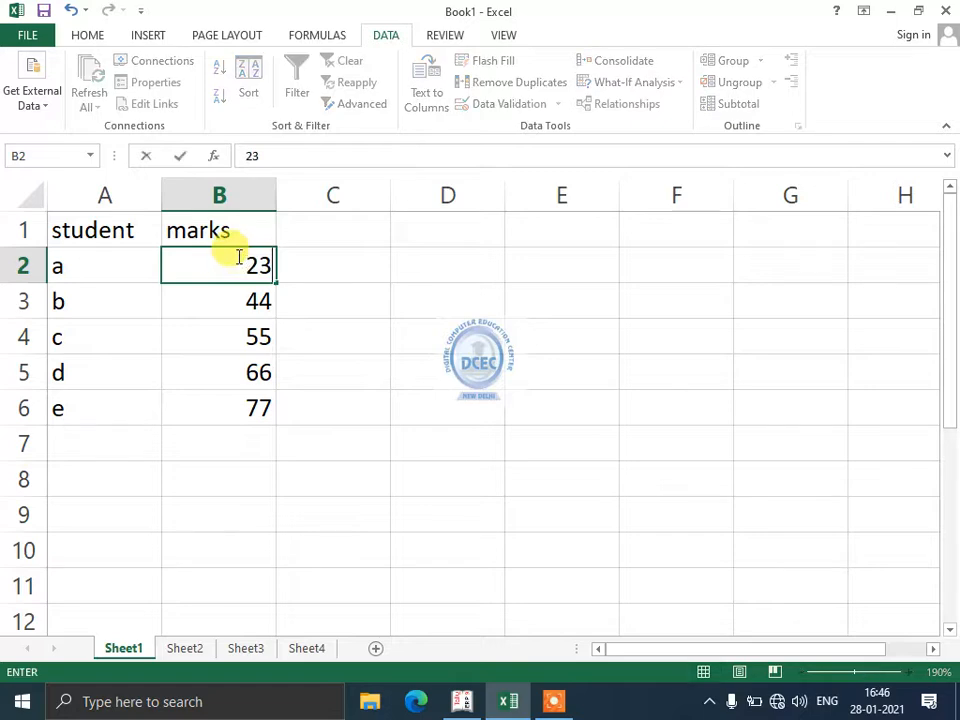
{"action": "key", "text": "Return"}
{"action": "left_click", "coordinate": [307, 648]}
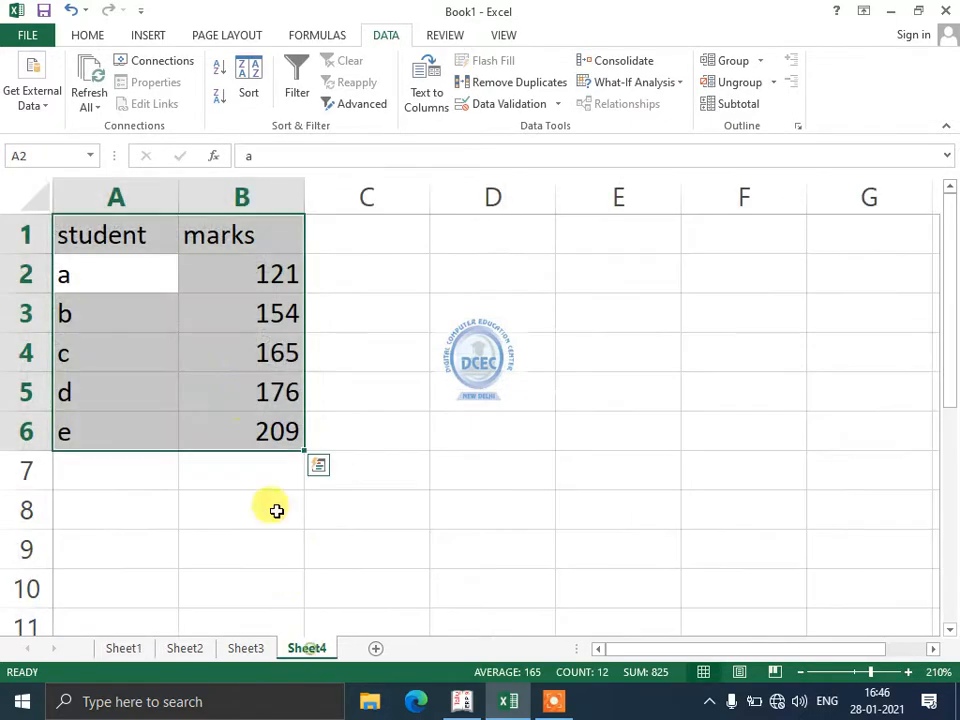
{"action": "left_click", "coordinate": [250, 281]}
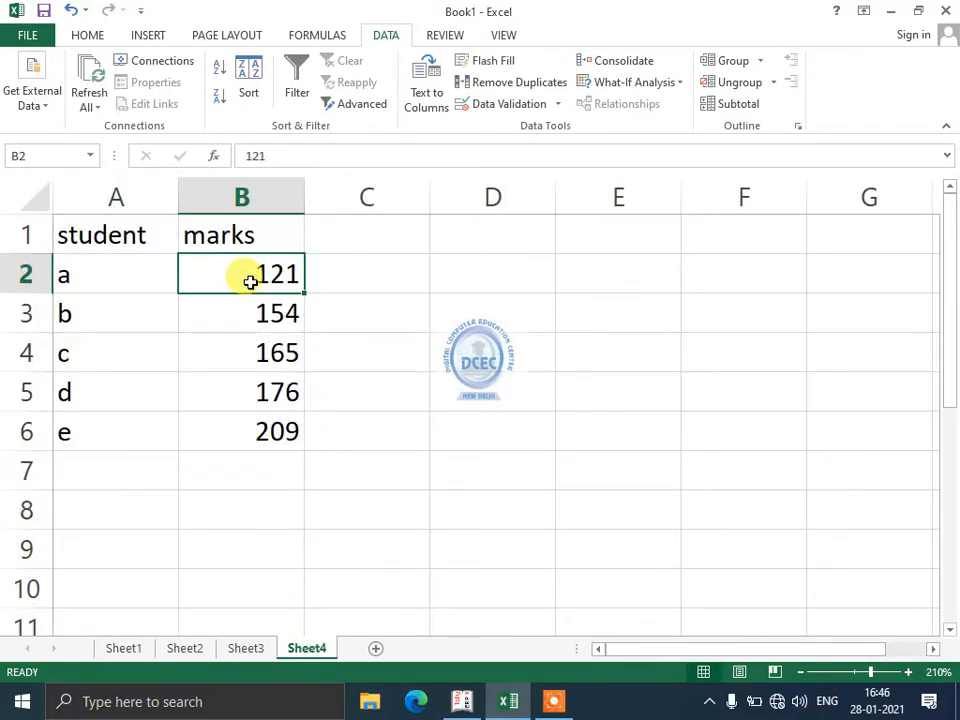
Clear the marks in B2:B6 of Sheet4 and consolidate into A1:B6 again with Sum, creating links to source data.
{"action": "left_click_drag", "start_coordinate": [248, 303], "coordinate": [100, 238]}
{"action": "key", "text": "Delete"}
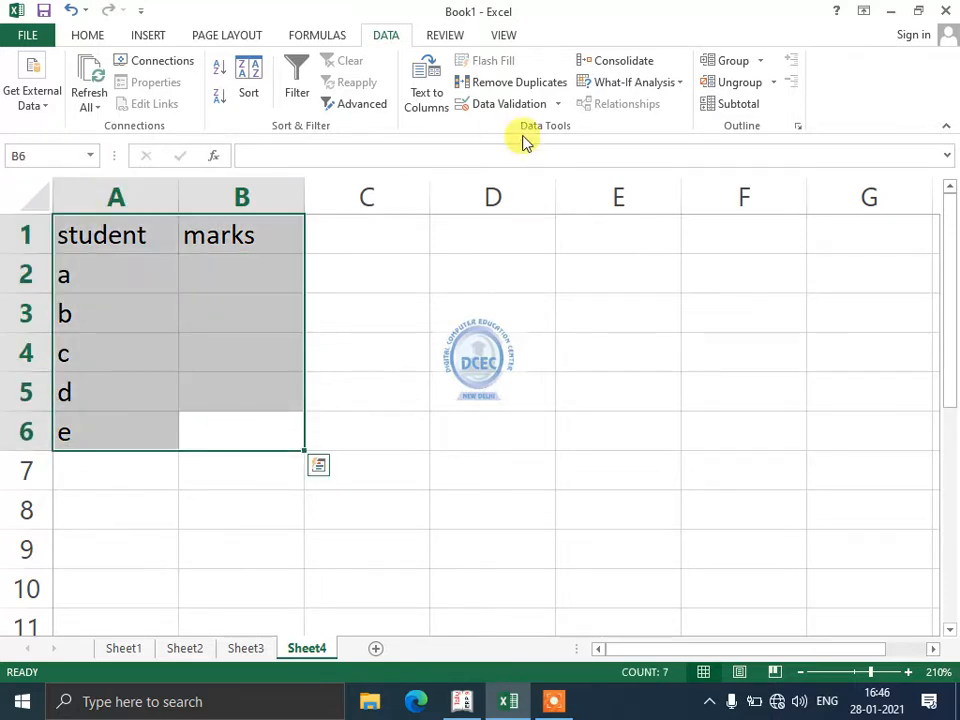
{"action": "left_click", "coordinate": [616, 61]}
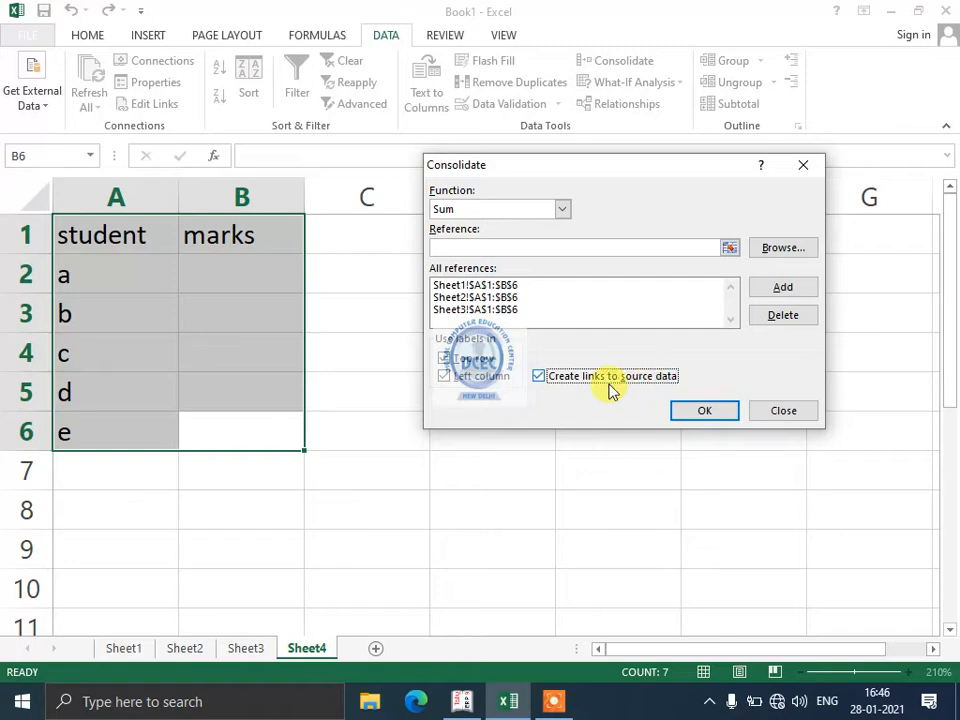
{"action": "left_click", "coordinate": [688, 411]}
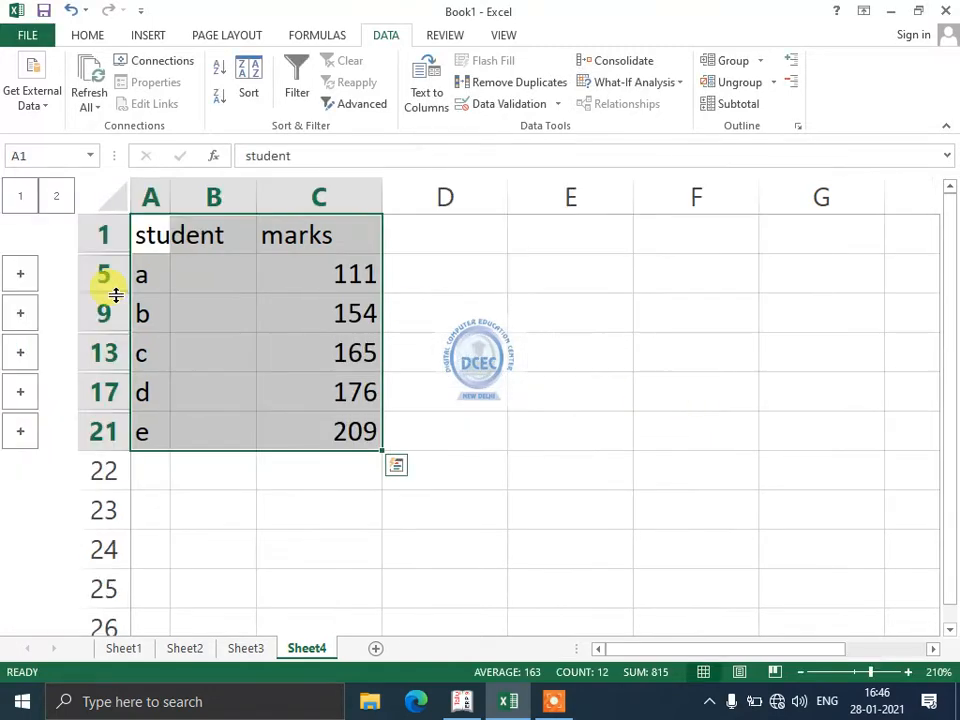
Expand student a's outline group on Sheet4 to view its source marks, and collapse it again.
{"action": "left_click", "coordinate": [21, 274]}
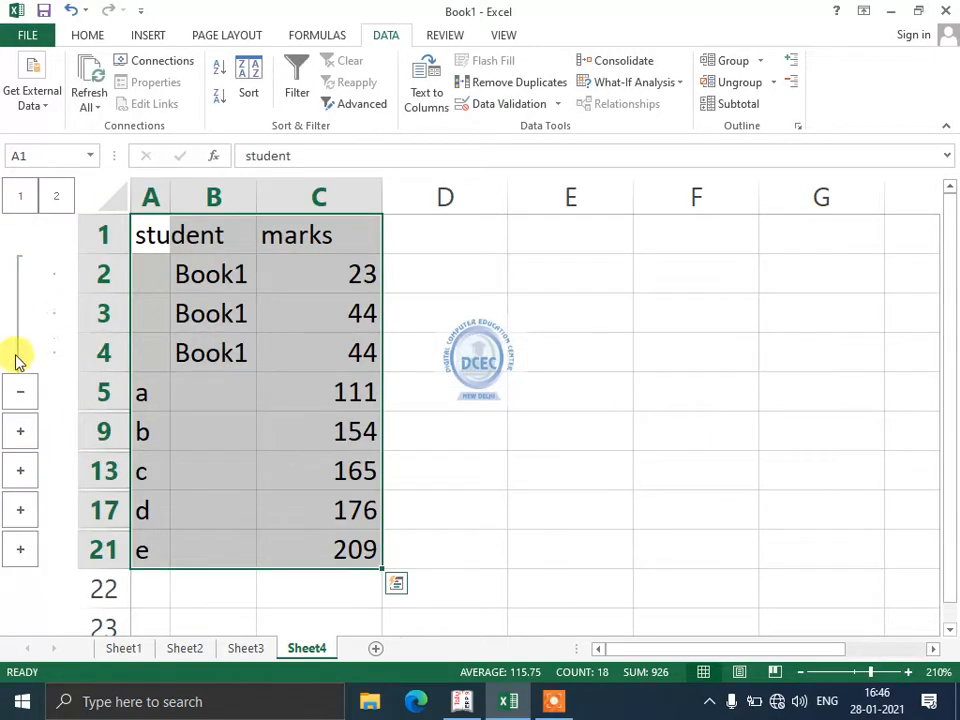
{"action": "left_click", "coordinate": [22, 394]}
{"action": "left_click", "coordinate": [21, 274]}
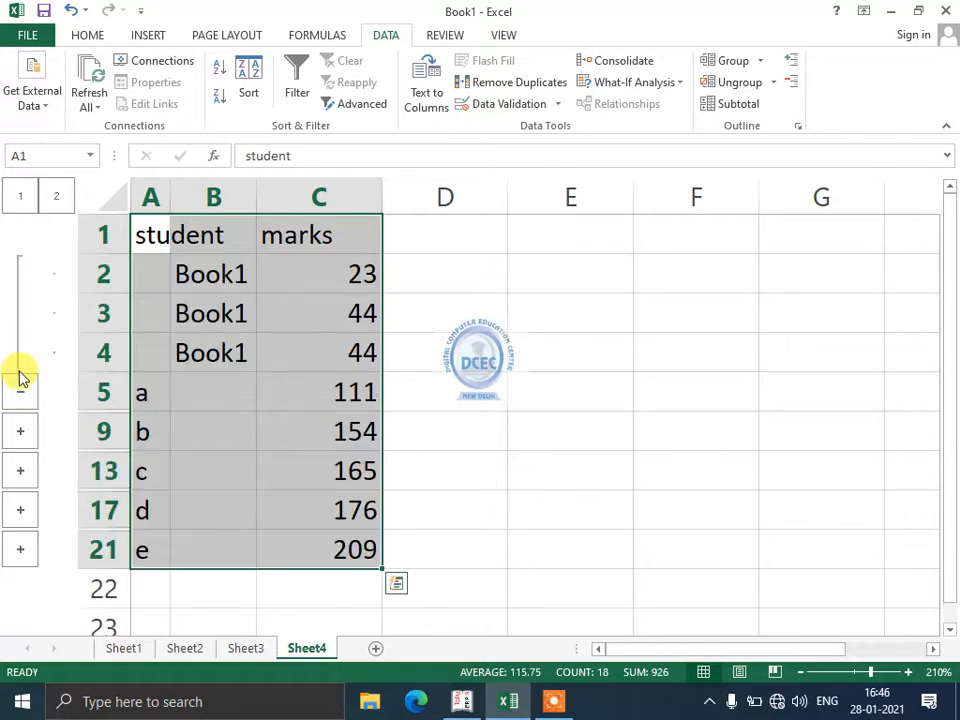
{"action": "left_click", "coordinate": [22, 394]}
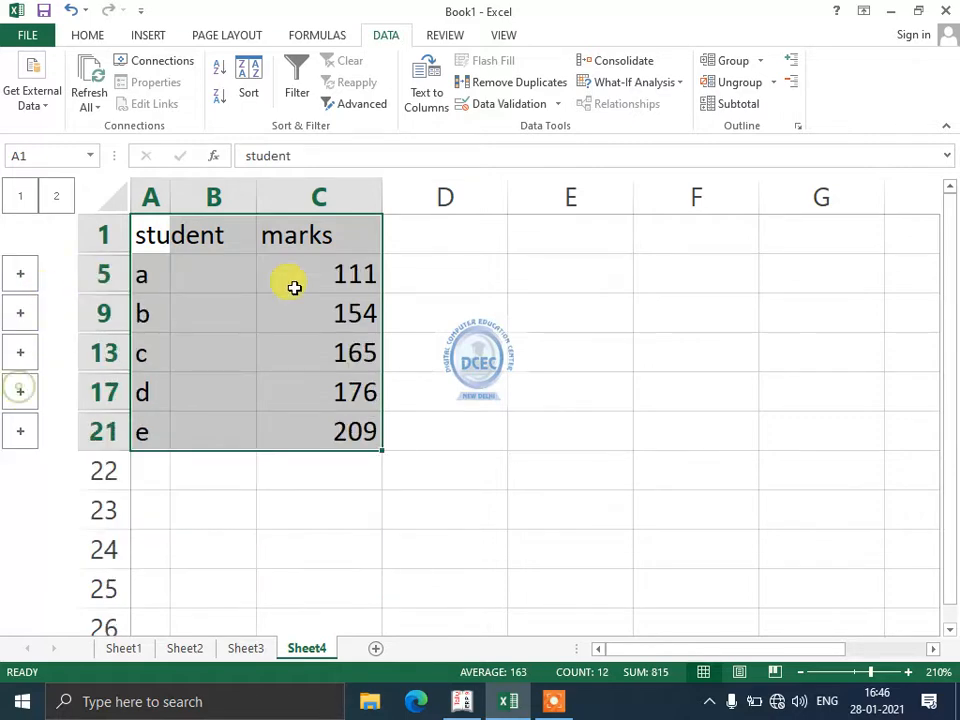
Set student a's mark in Sheet1 cell B2 to 45 and check the linked total on Sheet4.
{"action": "left_click", "coordinate": [124, 648]}
{"action": "left_click", "coordinate": [258, 268]}
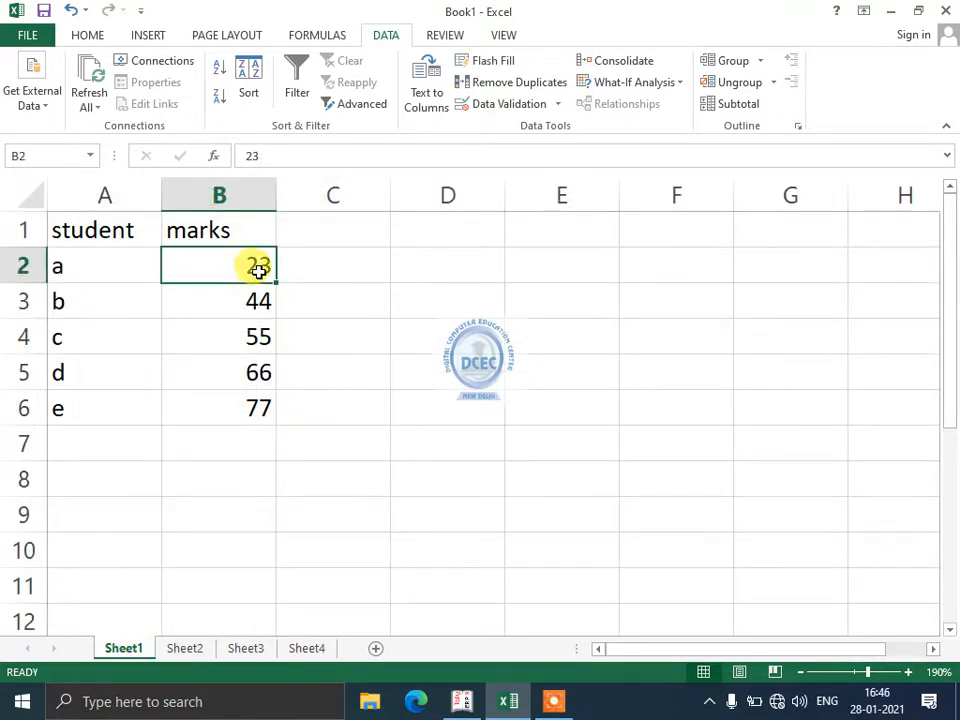
{"action": "type", "text": "45"}
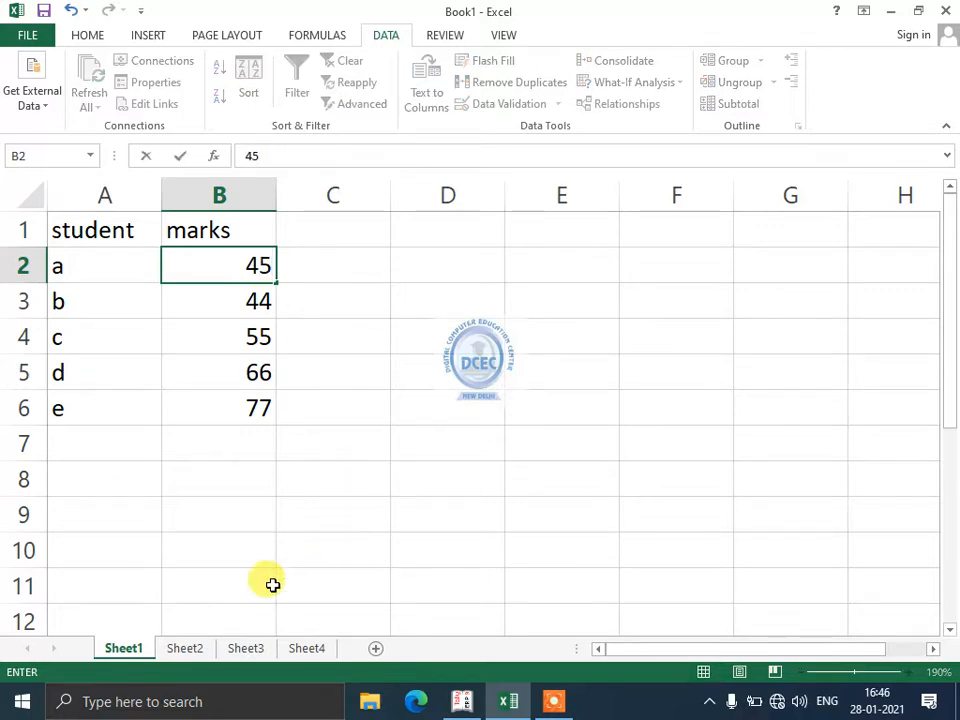
{"action": "key", "text": "Return"}
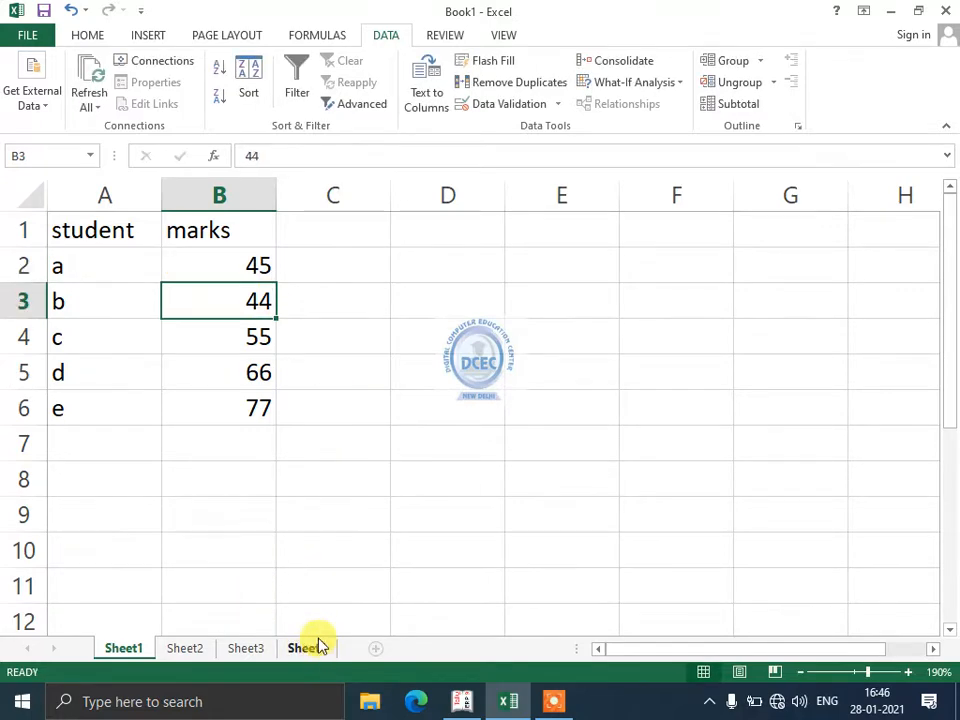
{"action": "left_click", "coordinate": [306, 648]}
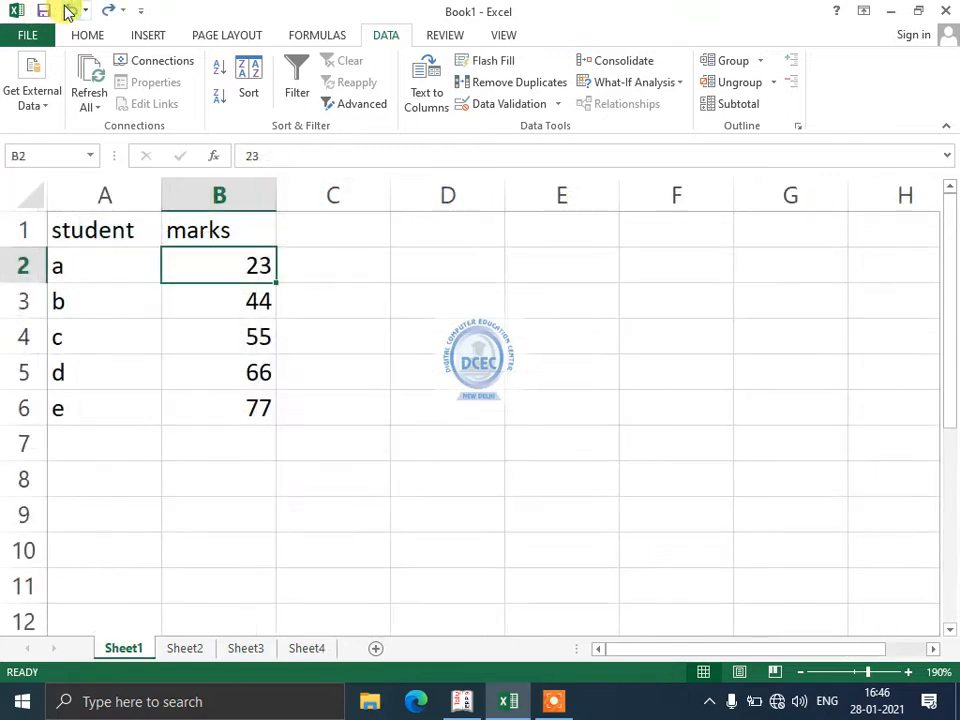
Undo the earlier changes to student a's mark on Sheet1, checking the linked total on Sheet4 in between.
{"action": "left_click", "coordinate": [311, 648]}
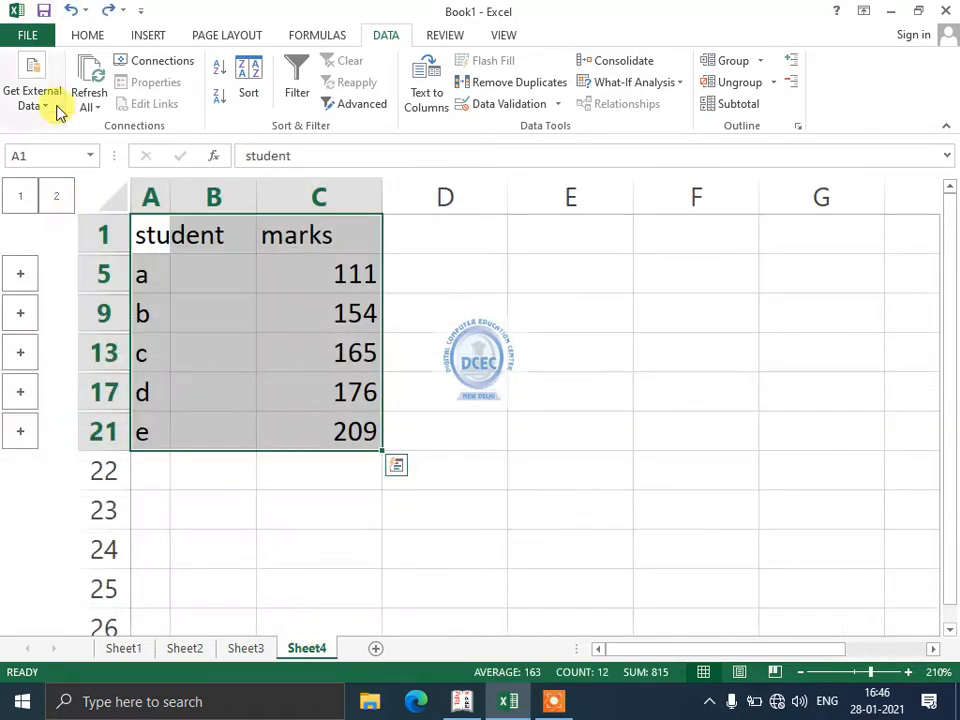
{"action": "left_click", "coordinate": [71, 10]}
{"action": "left_click", "coordinate": [74, 10]}
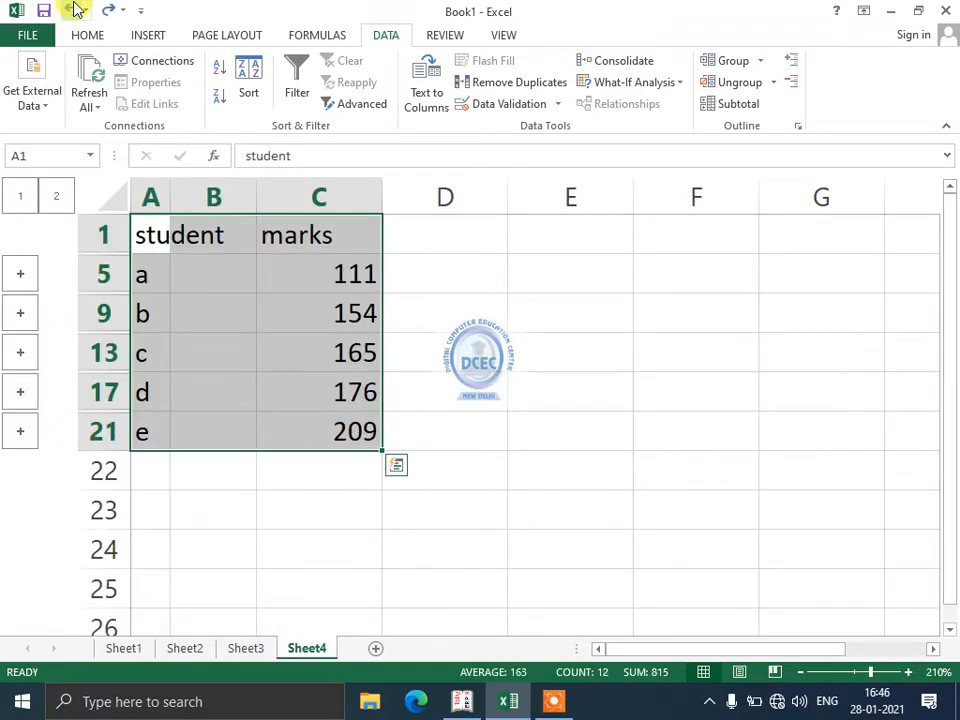
{"action": "left_click", "coordinate": [74, 10]}
{"action": "left_click", "coordinate": [74, 10]}
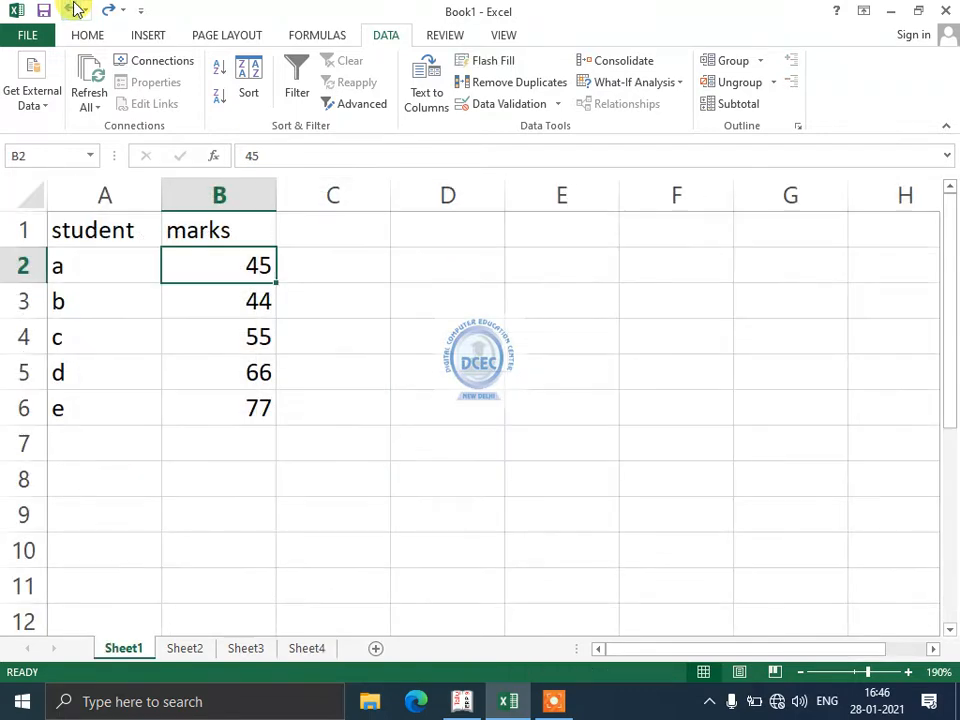
{"action": "left_click", "coordinate": [307, 648]}
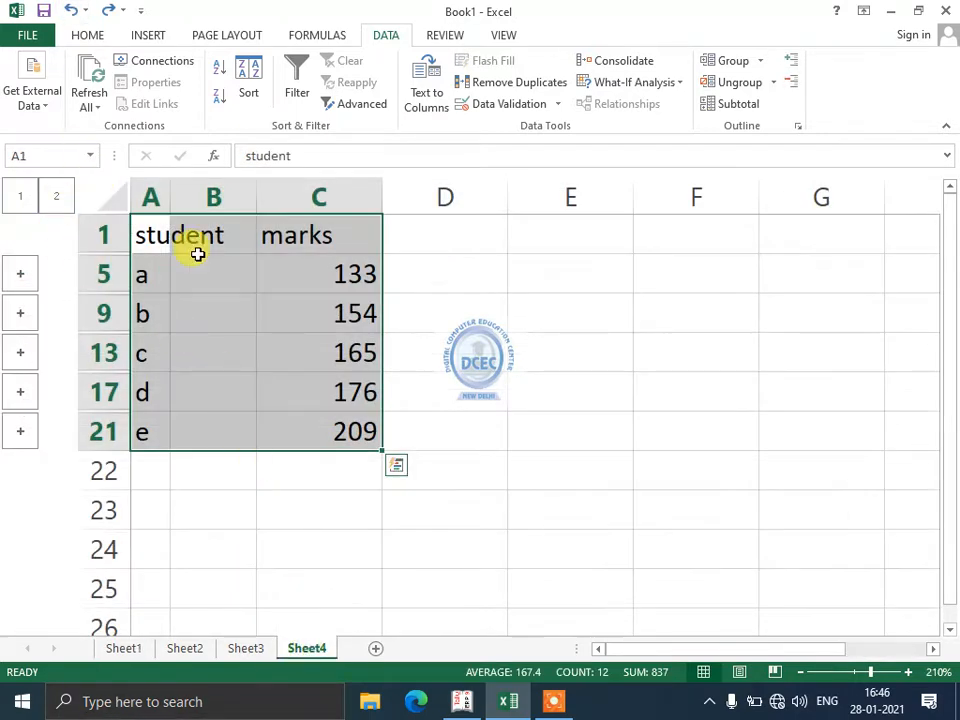
{"action": "left_click", "coordinate": [70, 12]}
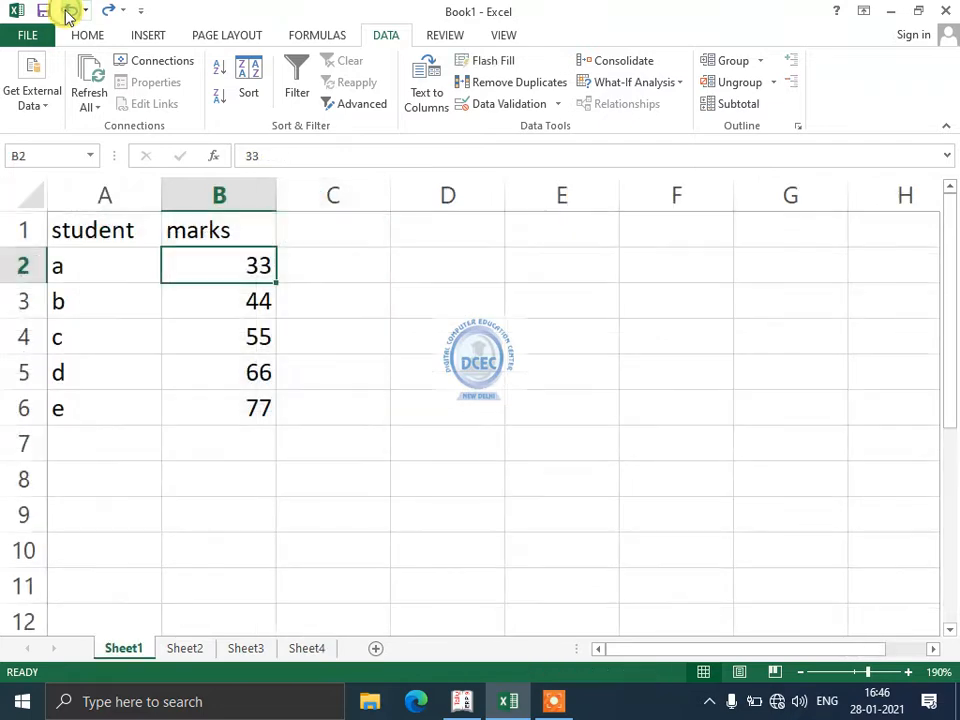
Undo the preceding edits in the workbook, back through the marks on Sheet3.
{"action": "left_click", "coordinate": [70, 12]}
{"action": "left_click", "coordinate": [70, 12]}
{"action": "left_click", "coordinate": [70, 12]}
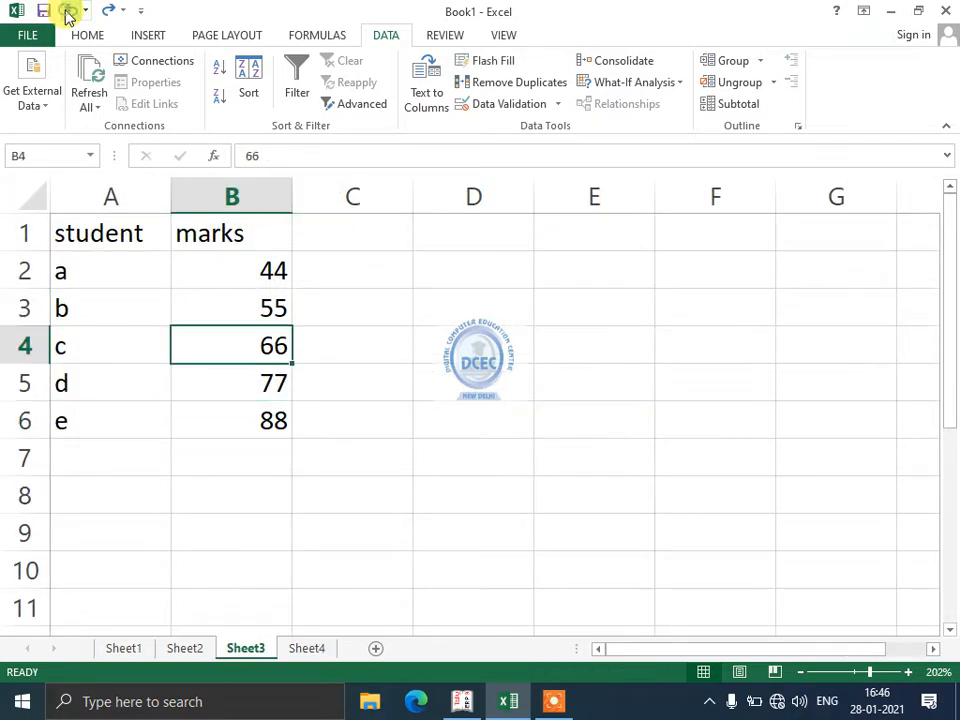
Repeat the Sum consolidation on Sheet4 with links to source data, and ungroup the rows of the consolidated table.
{"action": "left_click", "coordinate": [309, 655]}
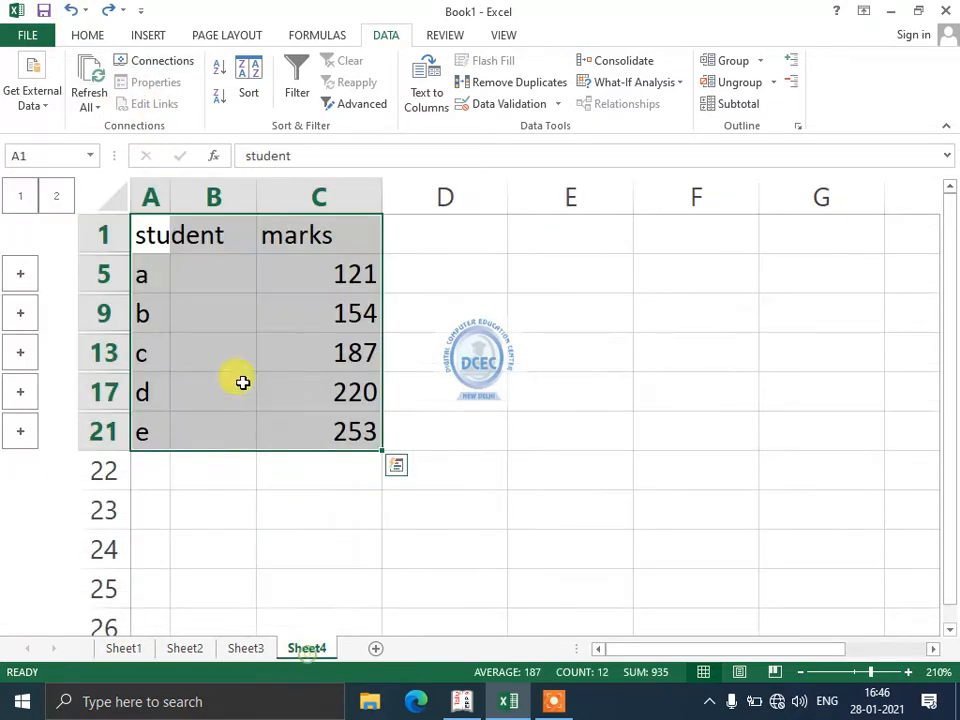
{"action": "left_click", "coordinate": [619, 62]}
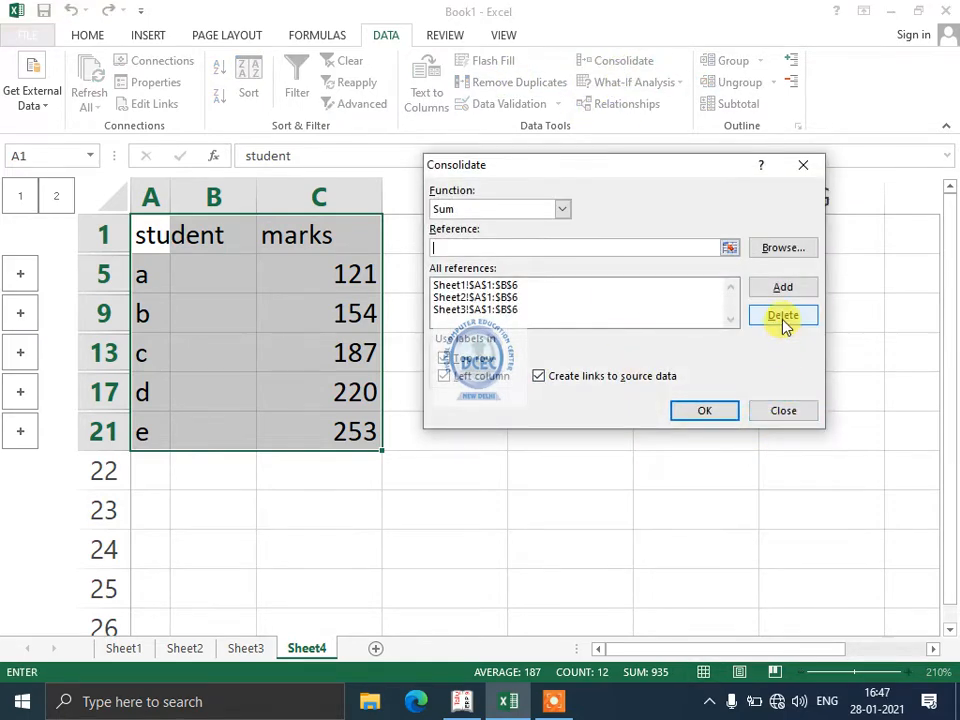
{"action": "left_click", "coordinate": [697, 416]}
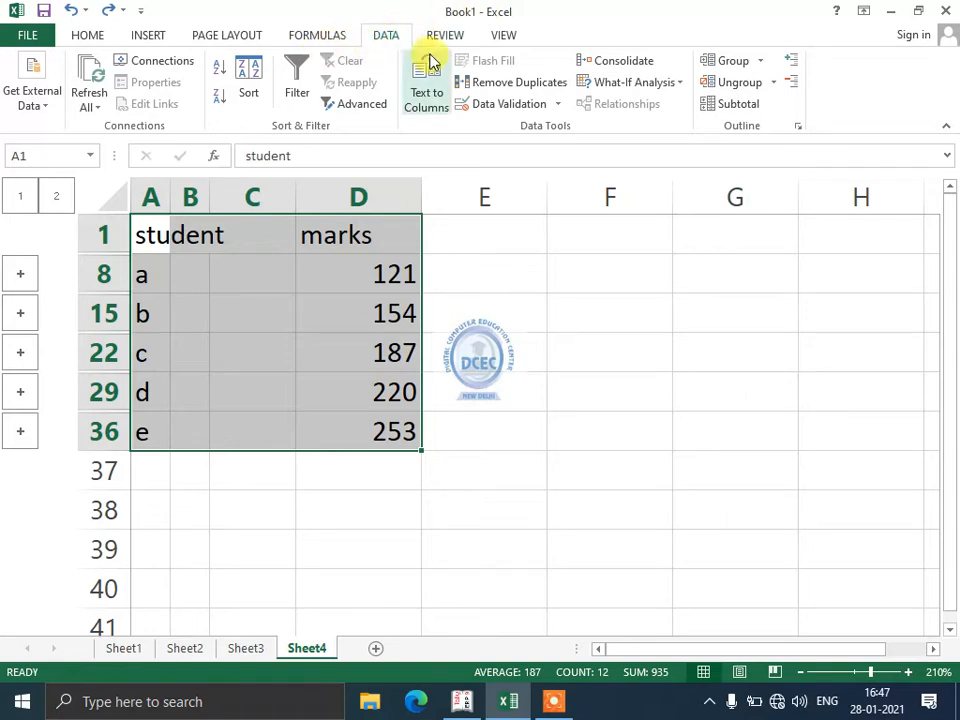
{"action": "left_click", "coordinate": [735, 82]}
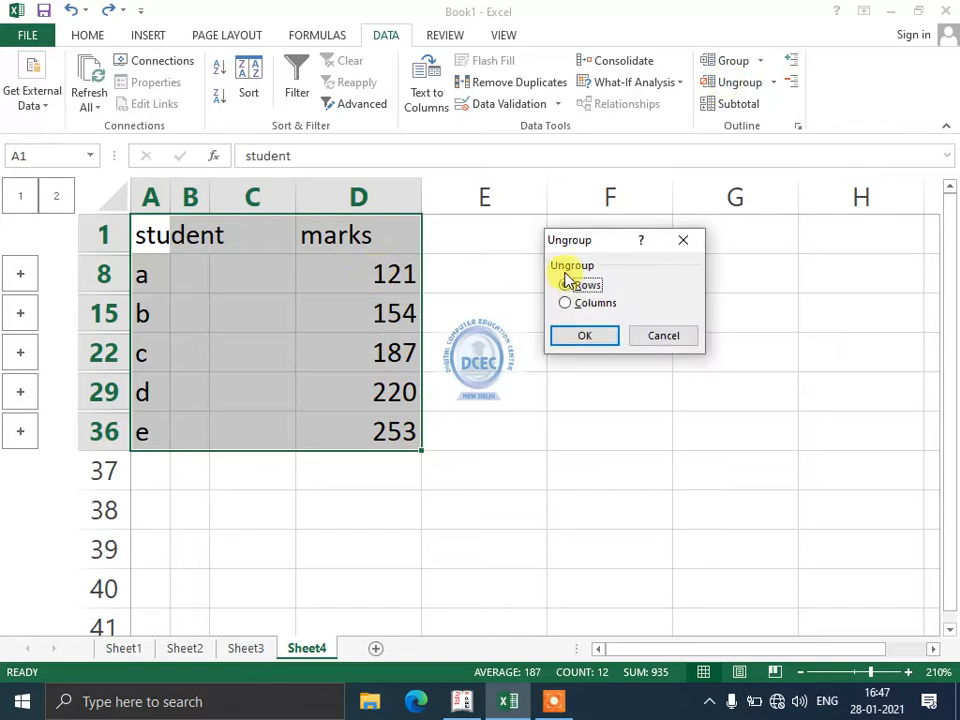
{"action": "left_click", "coordinate": [582, 336]}
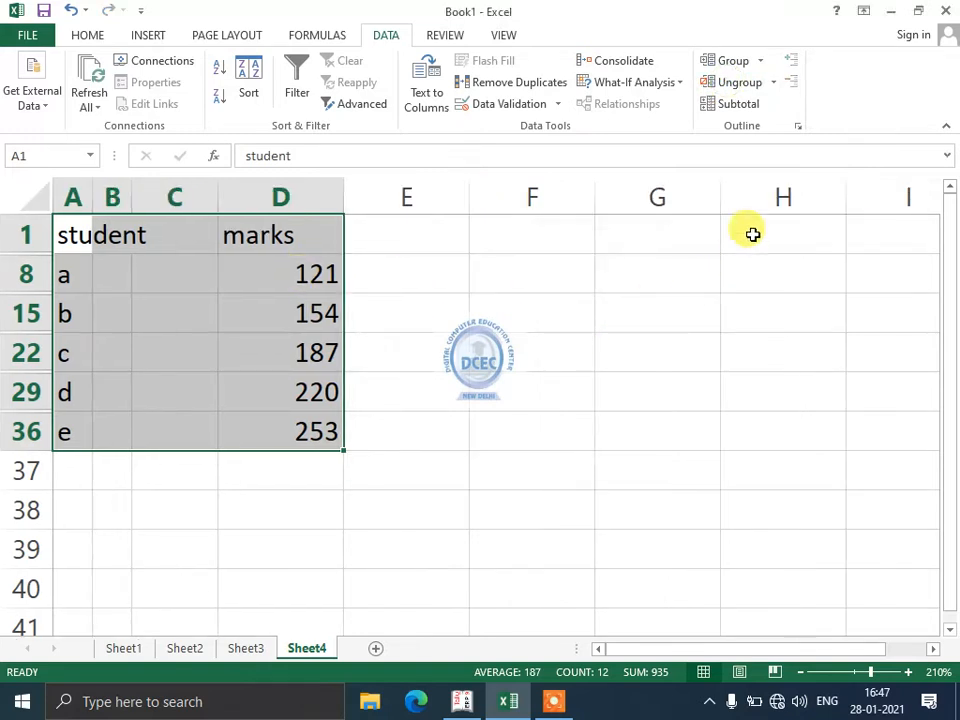
Group the columns of the consolidated table on Sheet4 and ungroup them again.
{"action": "left_click", "coordinate": [740, 62]}
{"action": "left_click", "coordinate": [578, 302]}
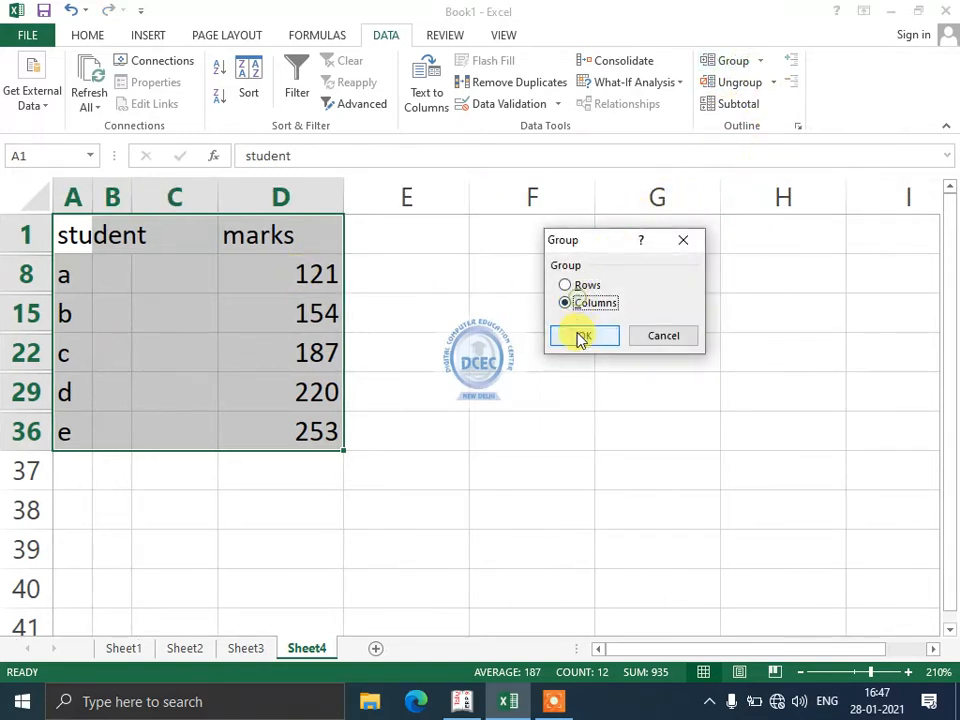
{"action": "left_click", "coordinate": [583, 335]}
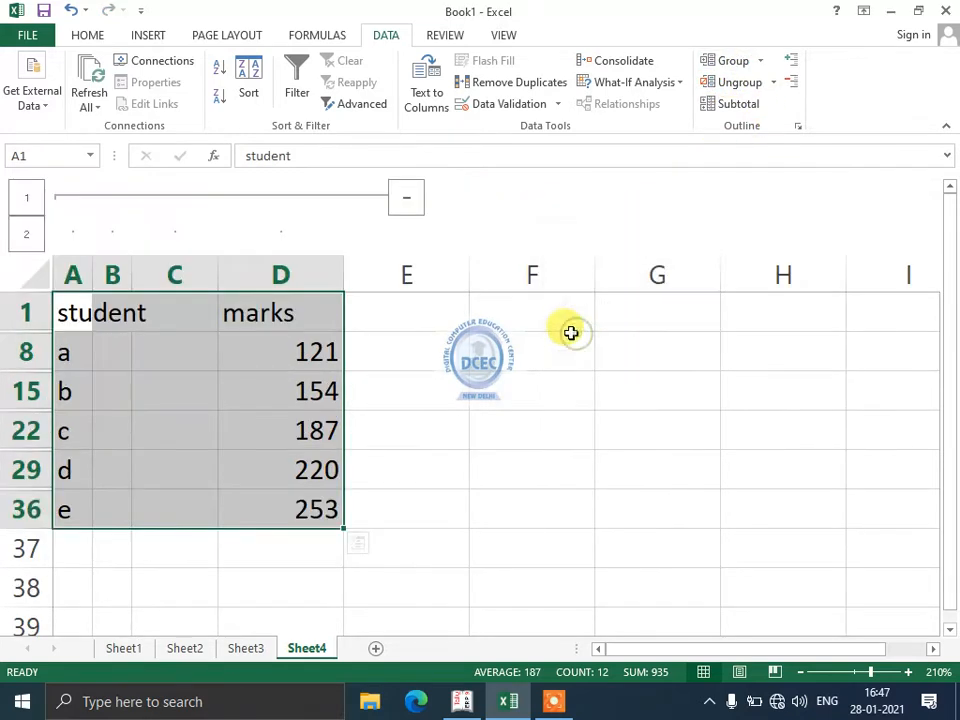
{"action": "left_click", "coordinate": [712, 82]}
{"action": "left_click", "coordinate": [593, 303]}
{"action": "left_click", "coordinate": [585, 336]}
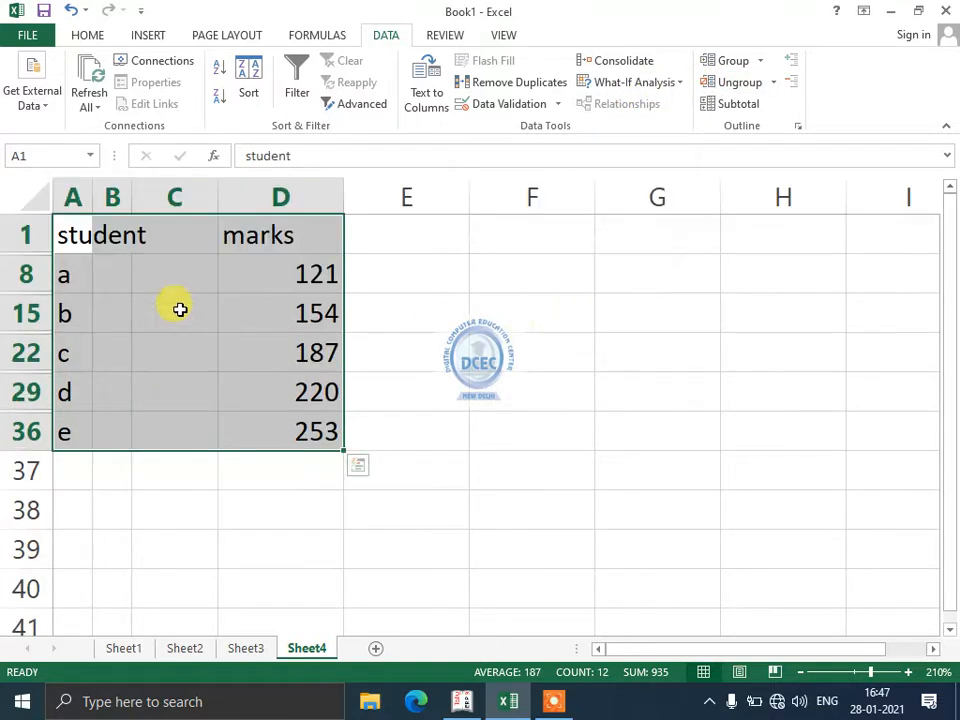
Widen columns A and B on Sheet4 and enlarge the hidden row 14 just above student b's total.
{"action": "left_click", "coordinate": [111, 313]}
{"action": "left_click_drag", "start_coordinate": [90, 196], "coordinate": [181, 197]}
{"action": "left_click_drag", "start_coordinate": [38, 292], "coordinate": [38, 321]}
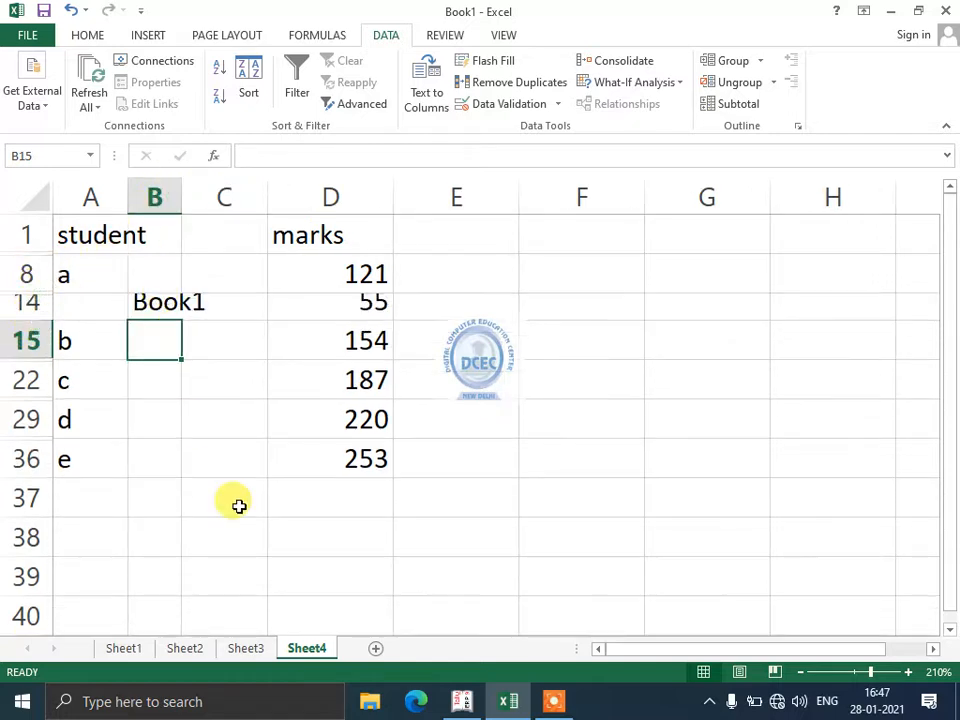
Delete Sheet4 from the workbook.
{"action": "right_click", "coordinate": [303, 650]}
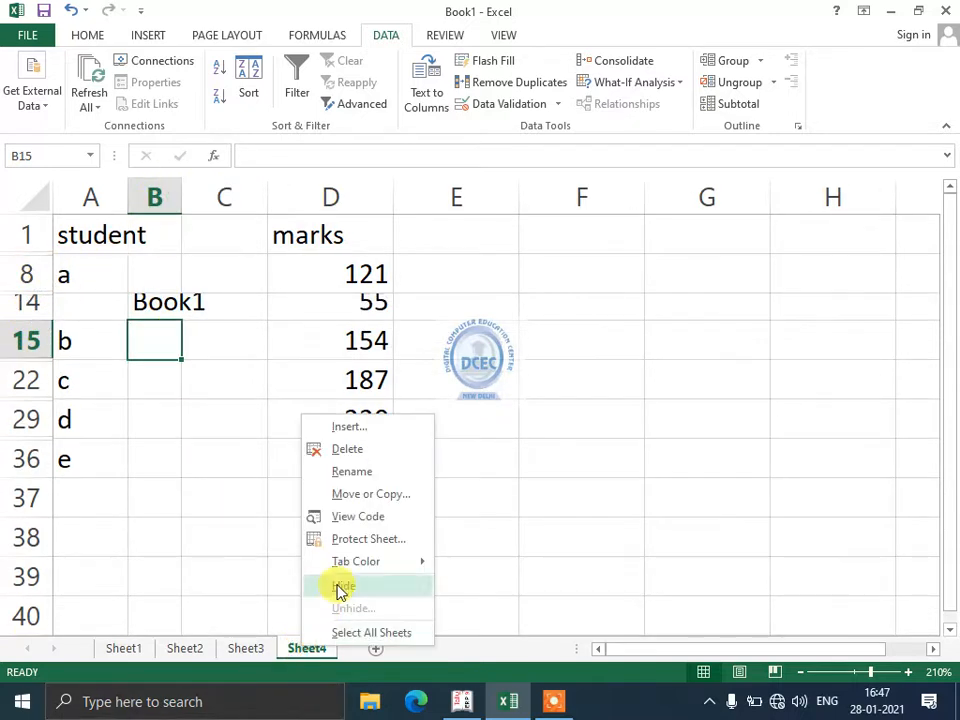
{"action": "left_click", "coordinate": [358, 451]}
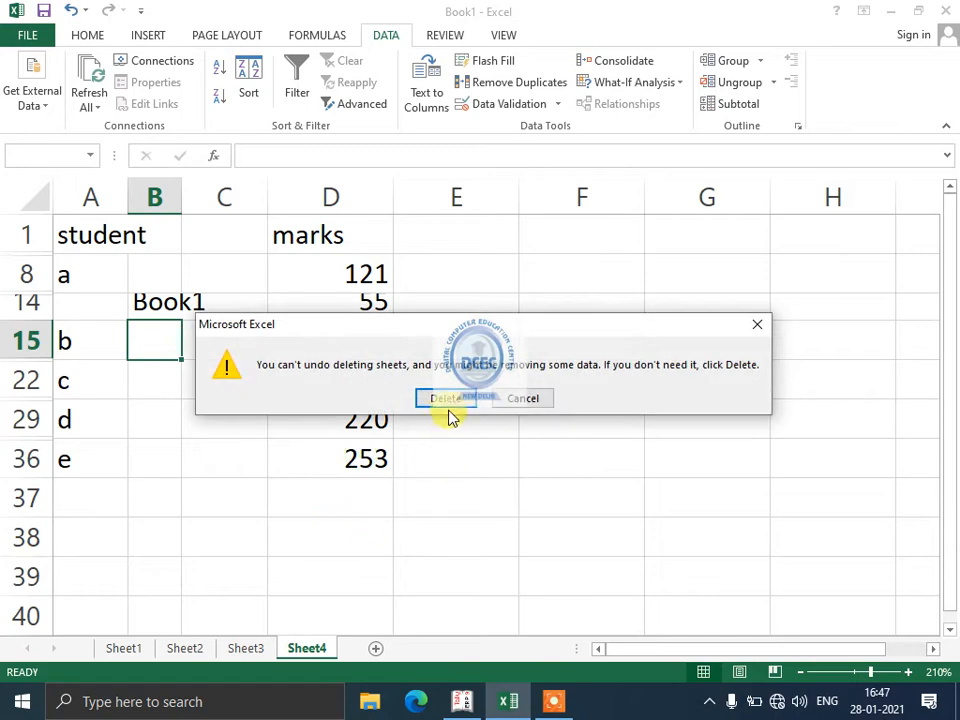
{"action": "left_click", "coordinate": [446, 397]}
Copy the student marks table A1:B6 from Sheet2 into a new worksheet after Sheet3, starting at A1.
{"action": "left_click", "coordinate": [185, 645]}
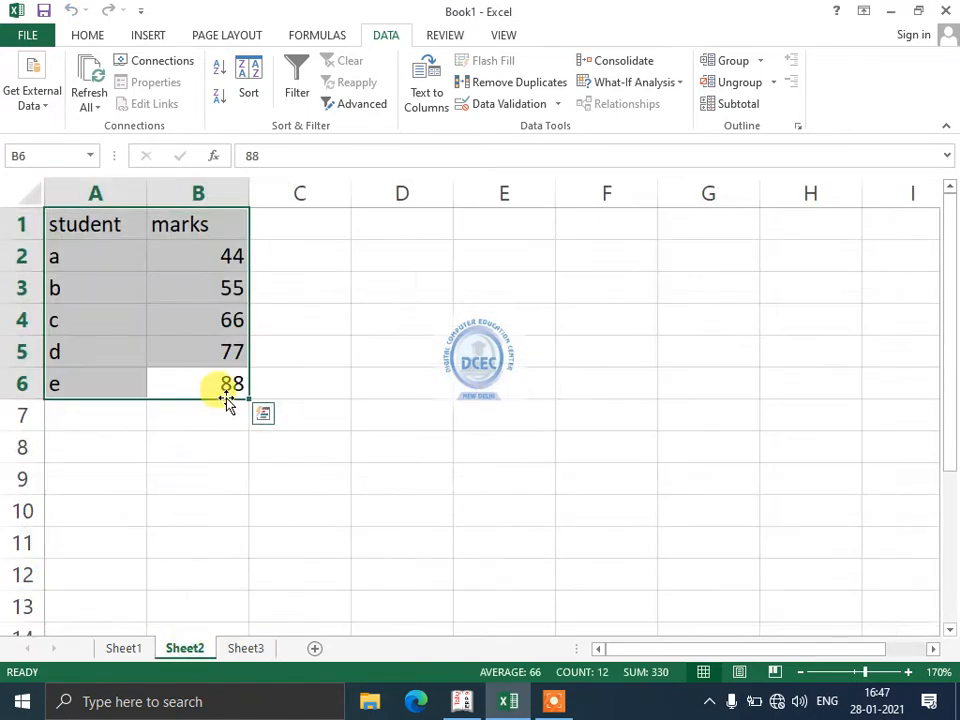
{"action": "key", "text": "ctrl+c"}
{"action": "key", "text": "ctrl+q"}
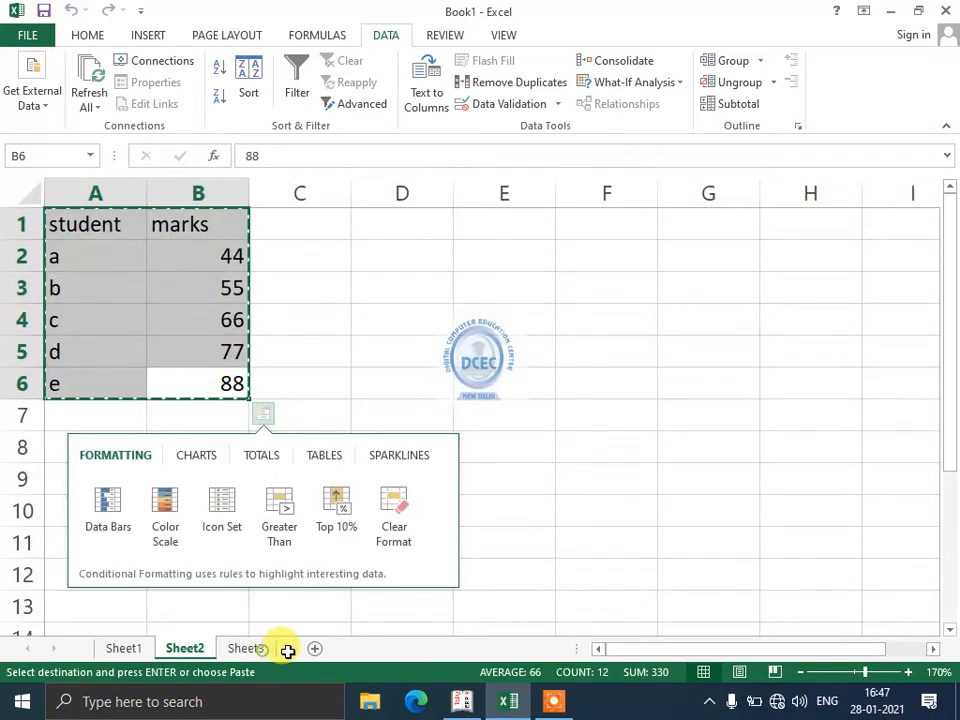
{"action": "left_click", "coordinate": [262, 648]}
{"action": "left_click", "coordinate": [306, 648]}
{"action": "key", "text": "ctrl+v"}
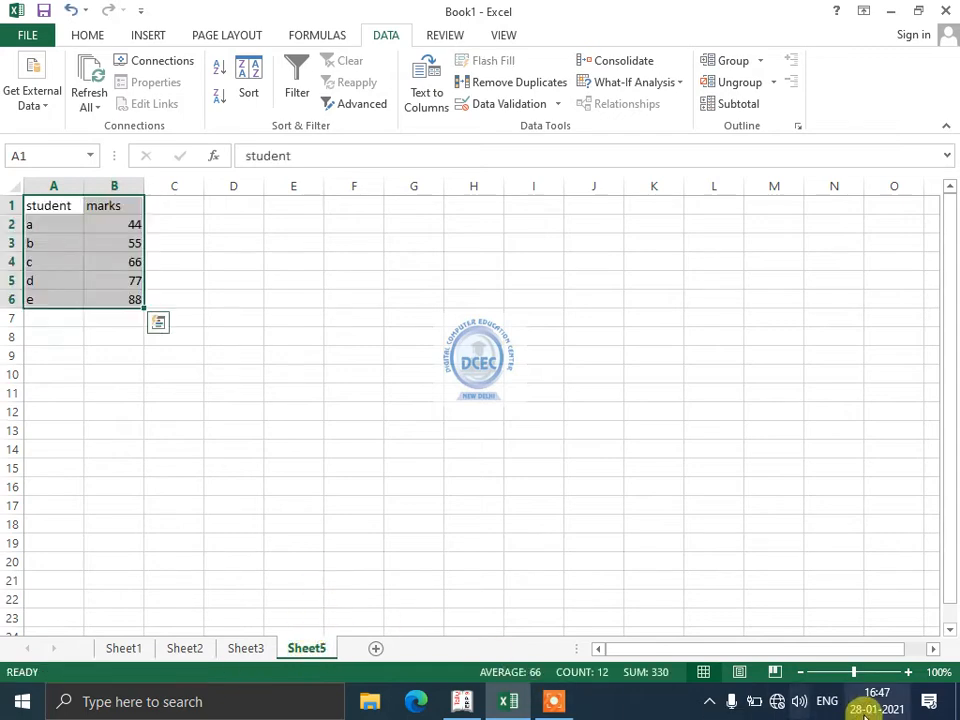
Clear the marks in B2:B6 on Sheet5, keeping the headings and student names.
{"action": "left_click", "coordinate": [908, 674]}
{"action": "left_click", "coordinate": [908, 674]}
{"action": "left_click", "coordinate": [908, 674]}
{"action": "left_click", "coordinate": [908, 674]}
{"action": "left_click", "coordinate": [908, 674]}
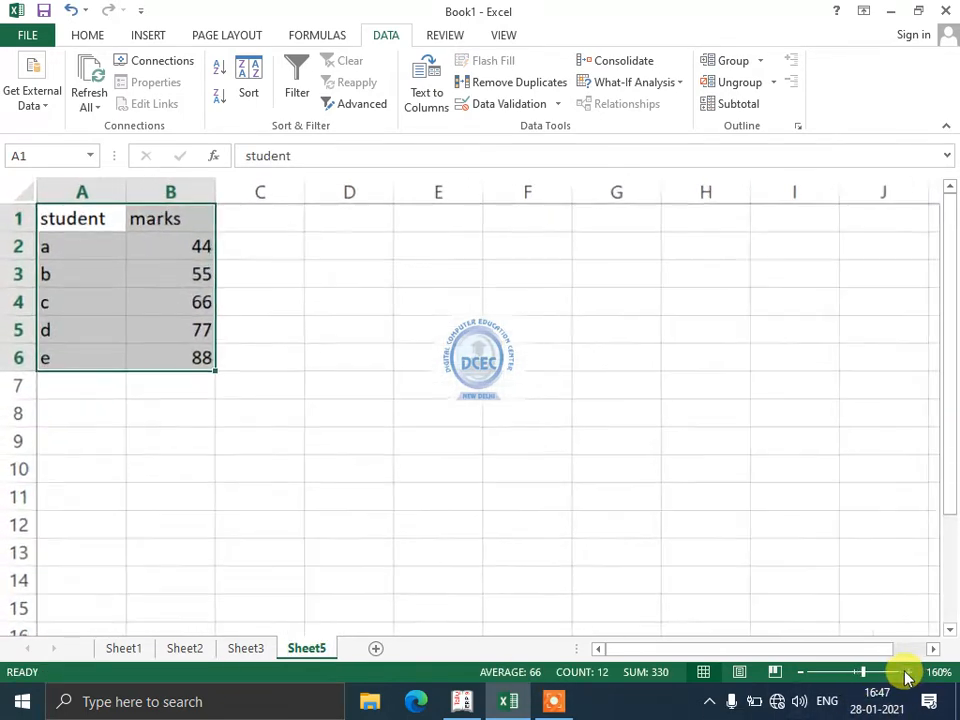
{"action": "left_click", "coordinate": [908, 674]}
{"action": "left_click", "coordinate": [908, 674]}
{"action": "left_click", "coordinate": [192, 259]}
{"action": "left_click_drag", "start_coordinate": [192, 259], "coordinate": [193, 373]}
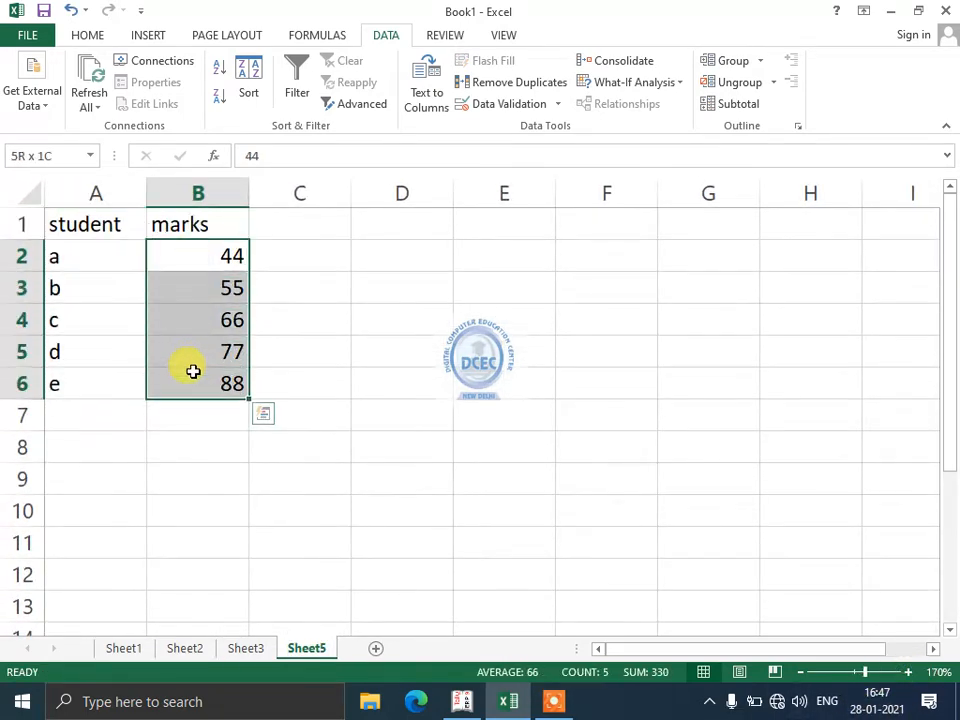
{"action": "key", "text": "Delete"}
{"action": "left_click", "coordinate": [221, 514]}
Review the marks tables on Sheet1, Sheet2 and Sheet3, and return to cell B2 on Sheet5.
{"action": "left_click", "coordinate": [124, 648]}
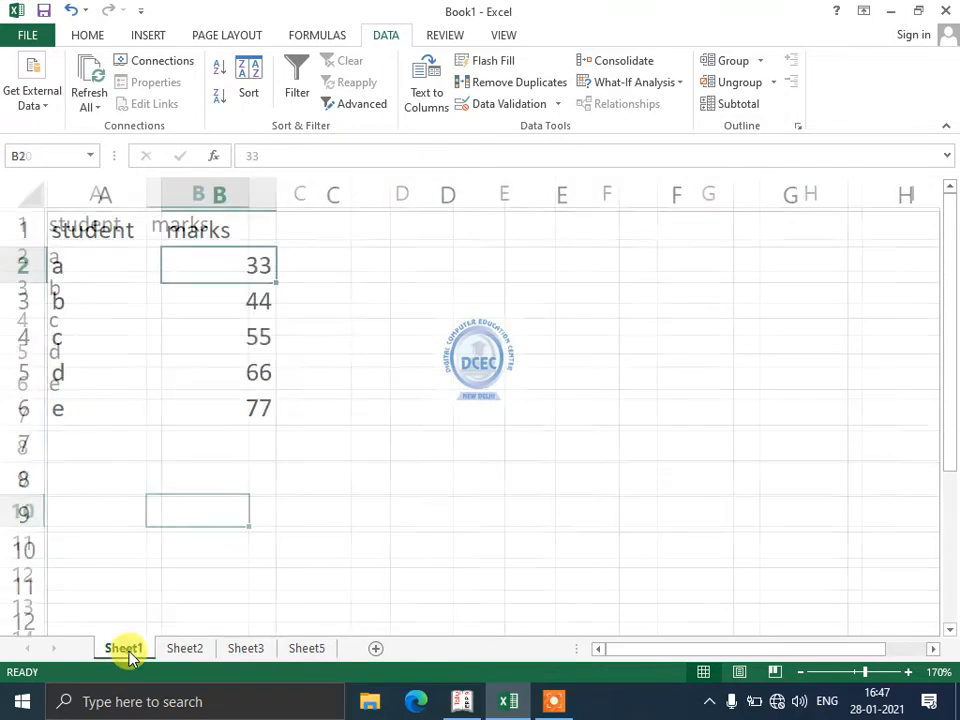
{"action": "left_click", "coordinate": [186, 650]}
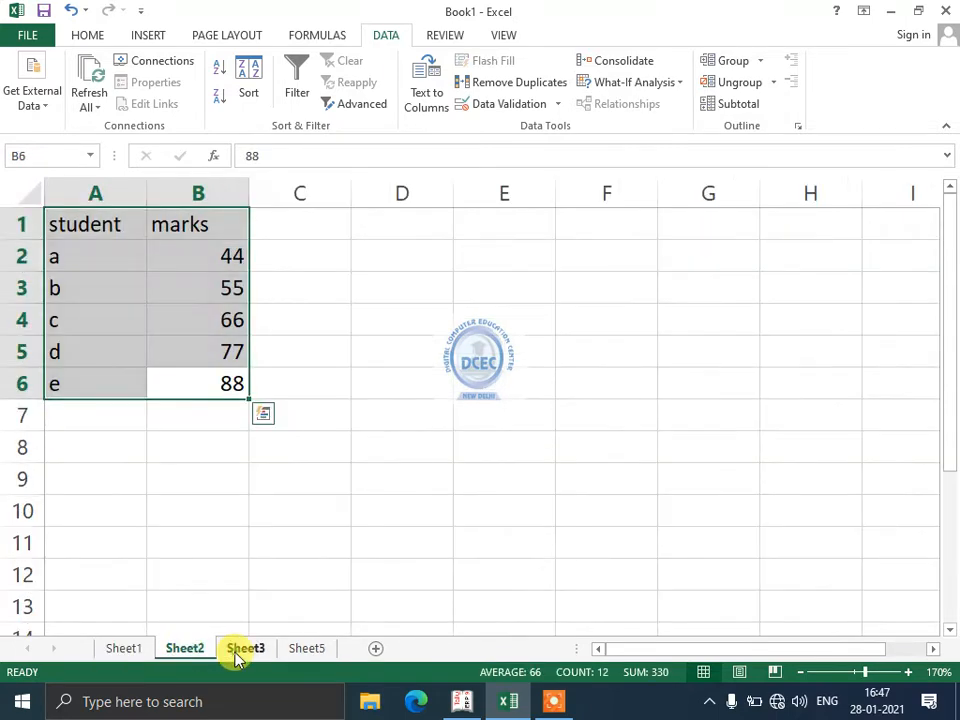
{"action": "left_click", "coordinate": [242, 650]}
{"action": "left_click", "coordinate": [302, 648]}
{"action": "left_click", "coordinate": [186, 250]}
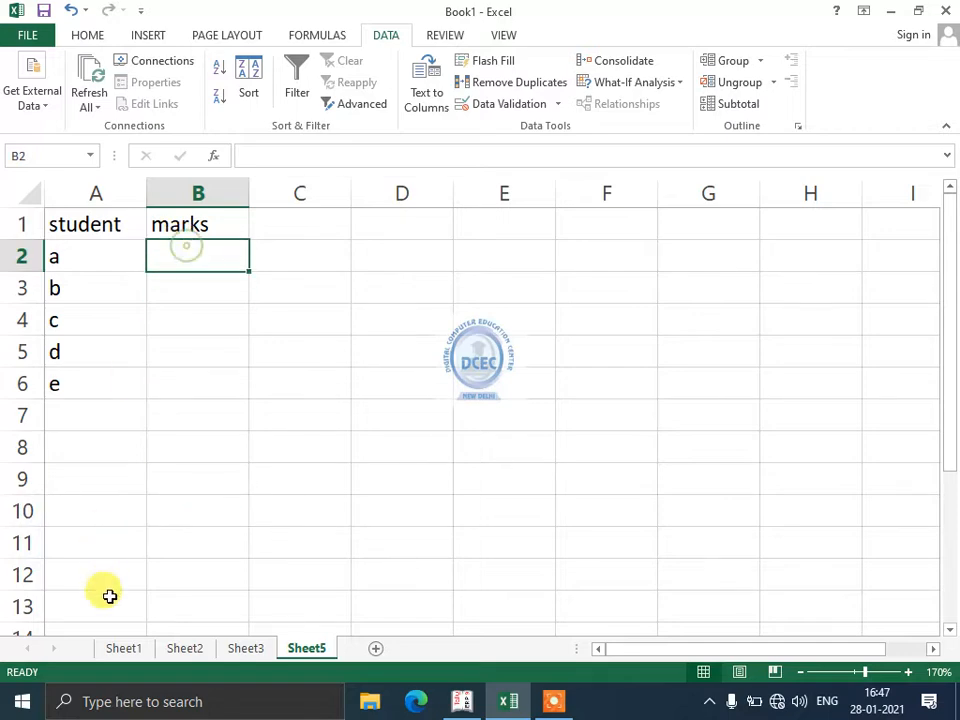
{"action": "left_click", "coordinate": [123, 650]}
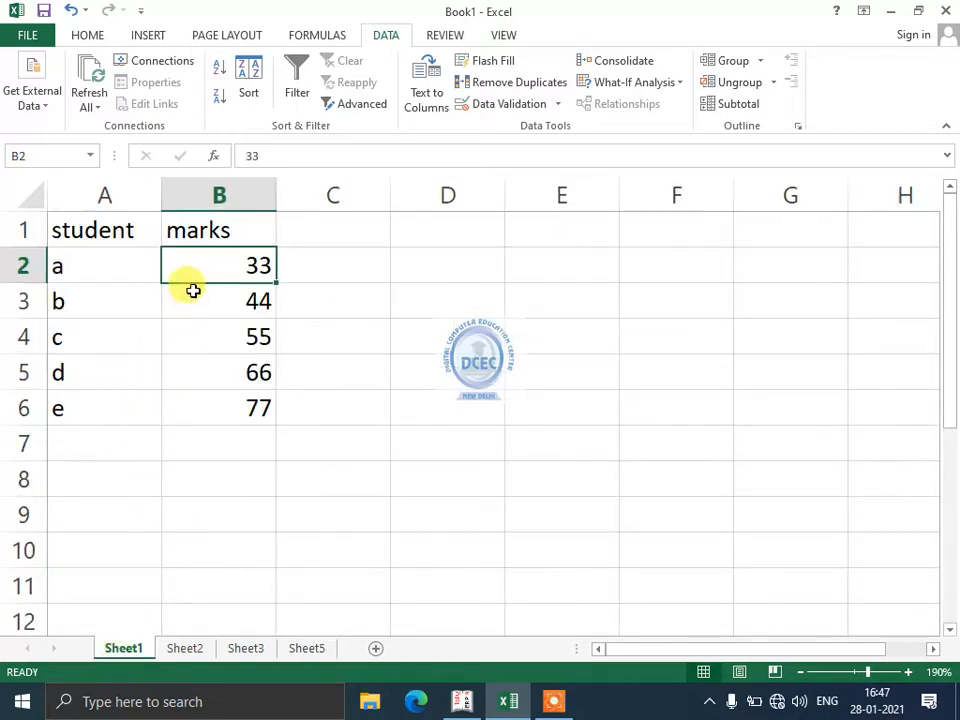
{"action": "left_click", "coordinate": [205, 649]}
{"action": "left_click", "coordinate": [246, 648]}
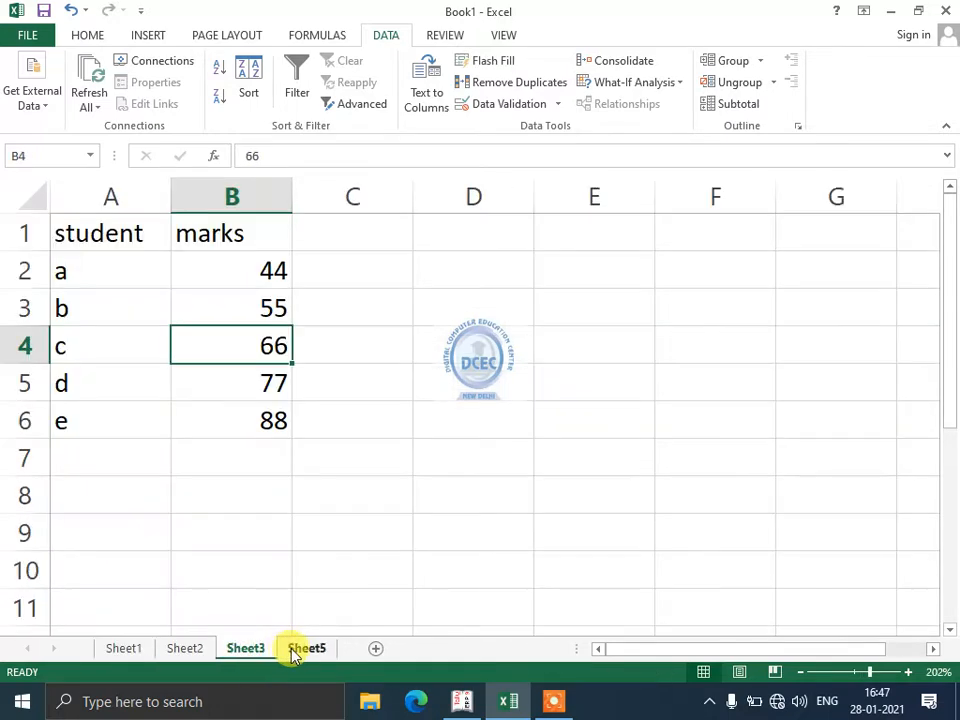
{"action": "left_click", "coordinate": [302, 648]}
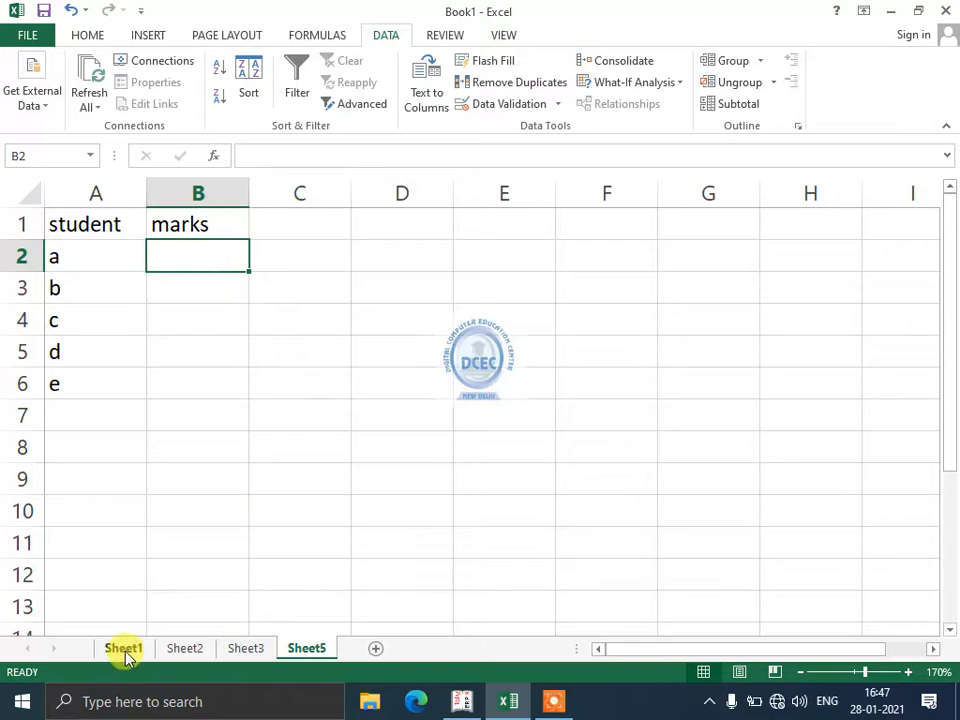
Enter the formula =sheet1!b2+sheet2!b2+sheet3!b2 in cell B2 of Sheet5 to total student a's marks.
{"action": "left_click", "coordinate": [908, 672]}
{"action": "left_click", "coordinate": [908, 672]}
{"action": "left_click", "coordinate": [908, 672]}
{"action": "left_click", "coordinate": [908, 672]}
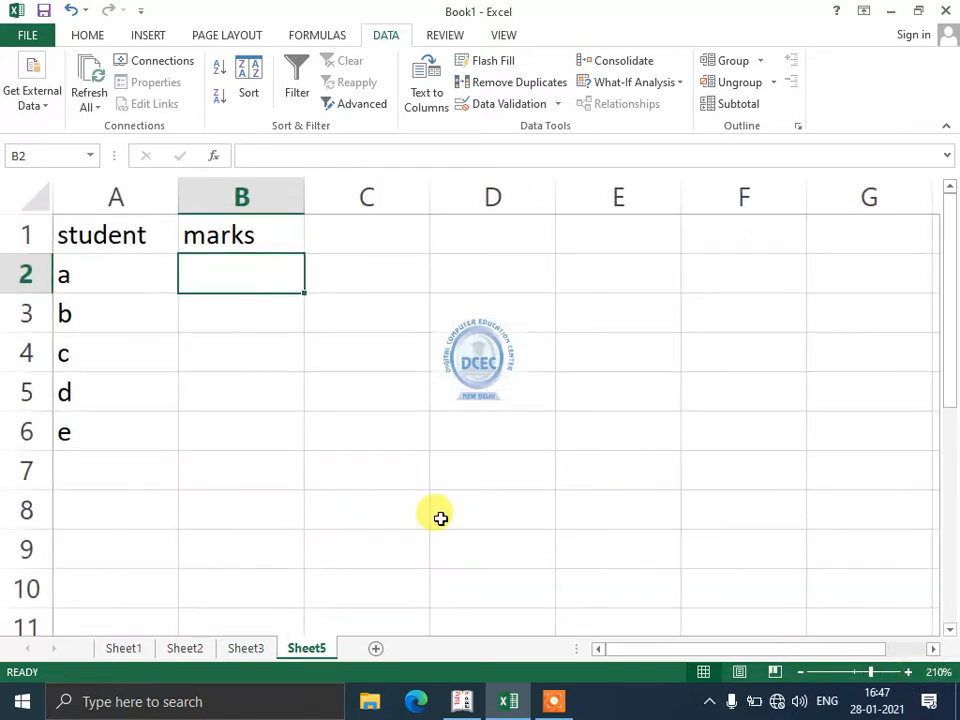
{"action": "type", "text": "="}
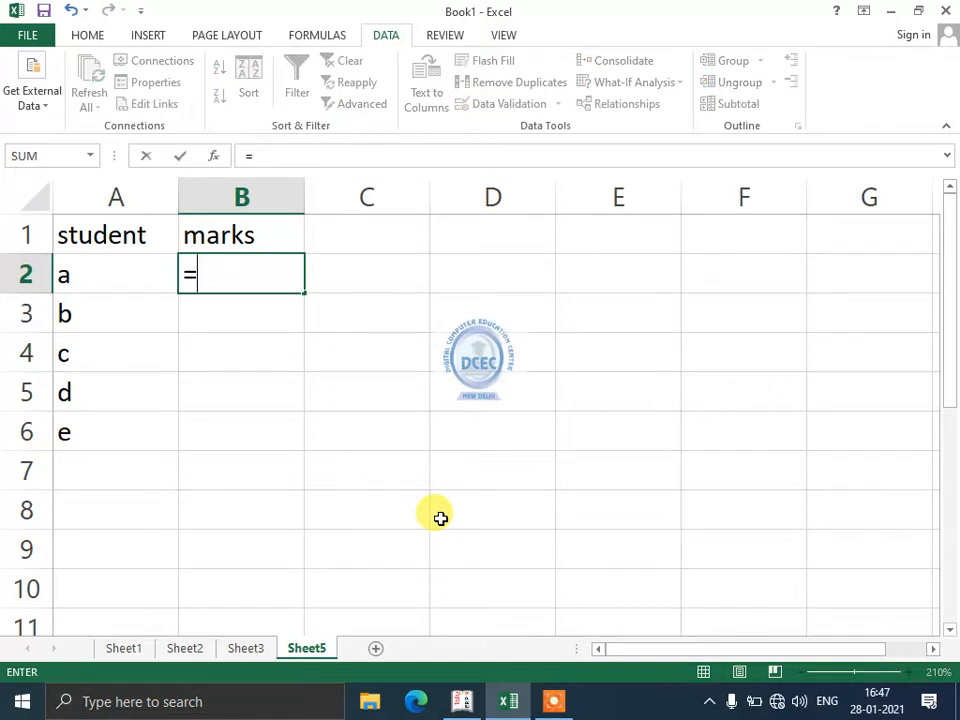
{"action": "type", "text": "sheet"}
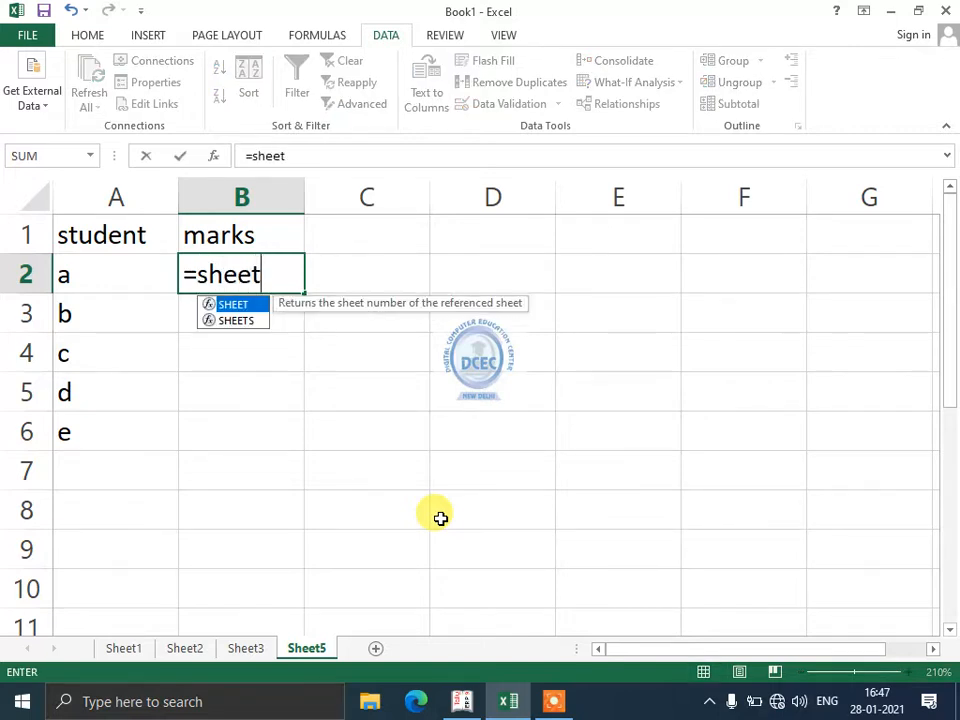
{"action": "type", "text": "1!b2+"}
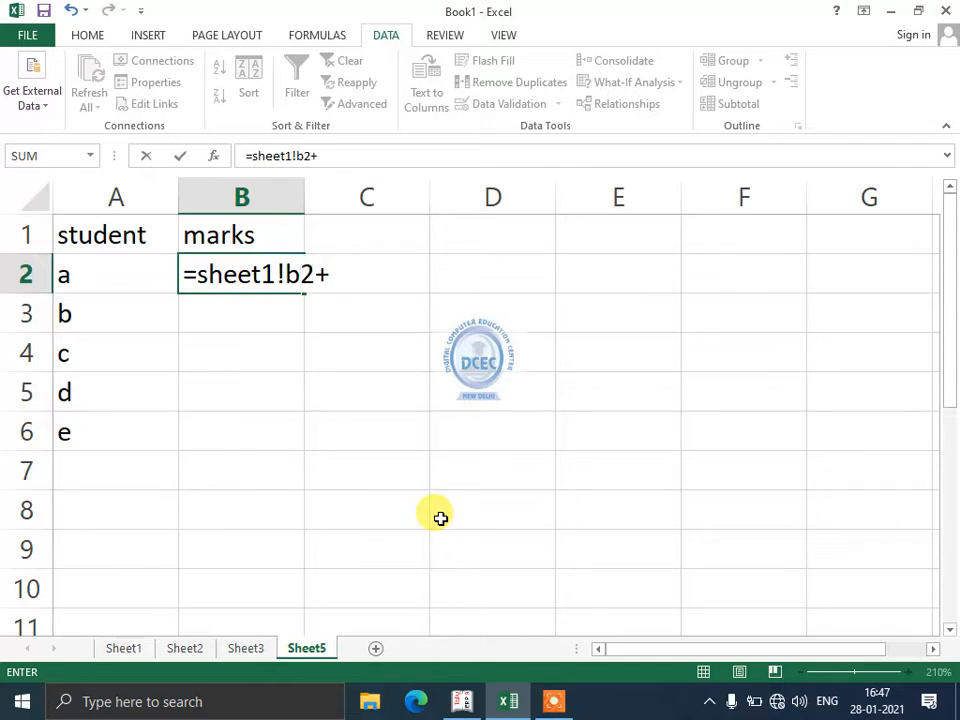
{"action": "type", "text": "sheet2!b2"}
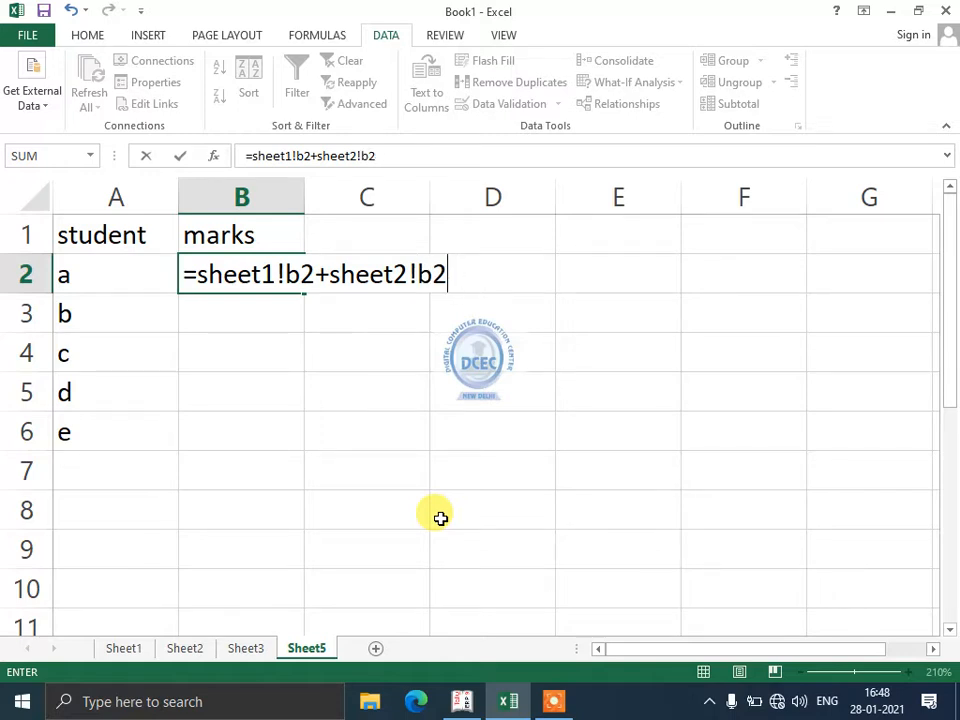
{"action": "type", "text": "+sheet"}
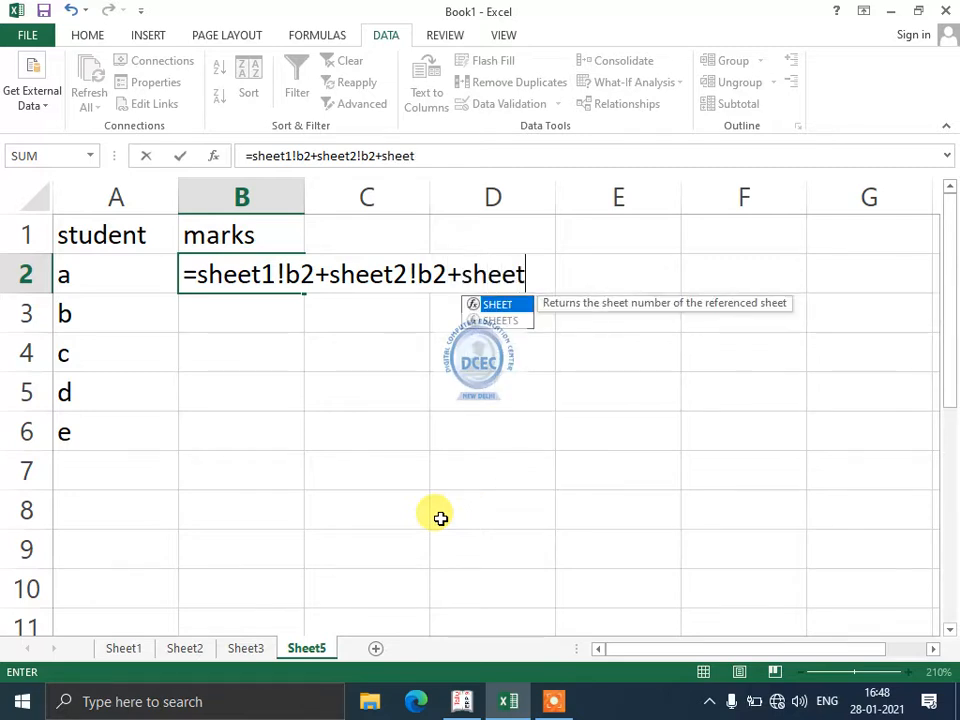
{"action": "type", "text": "3!b2"}
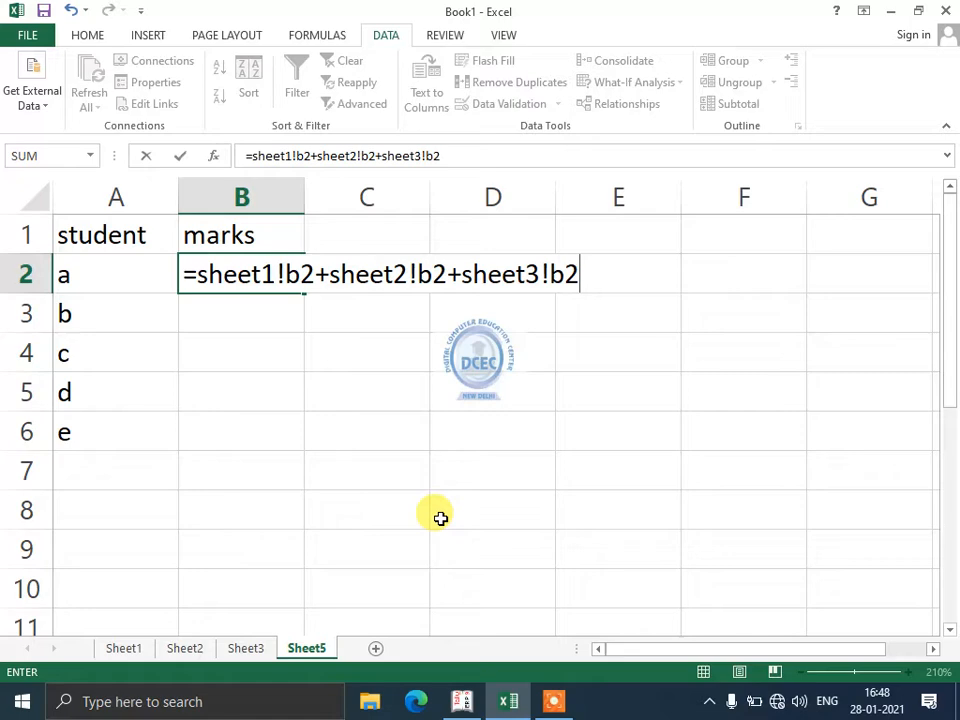
{"action": "key", "text": "Return"}
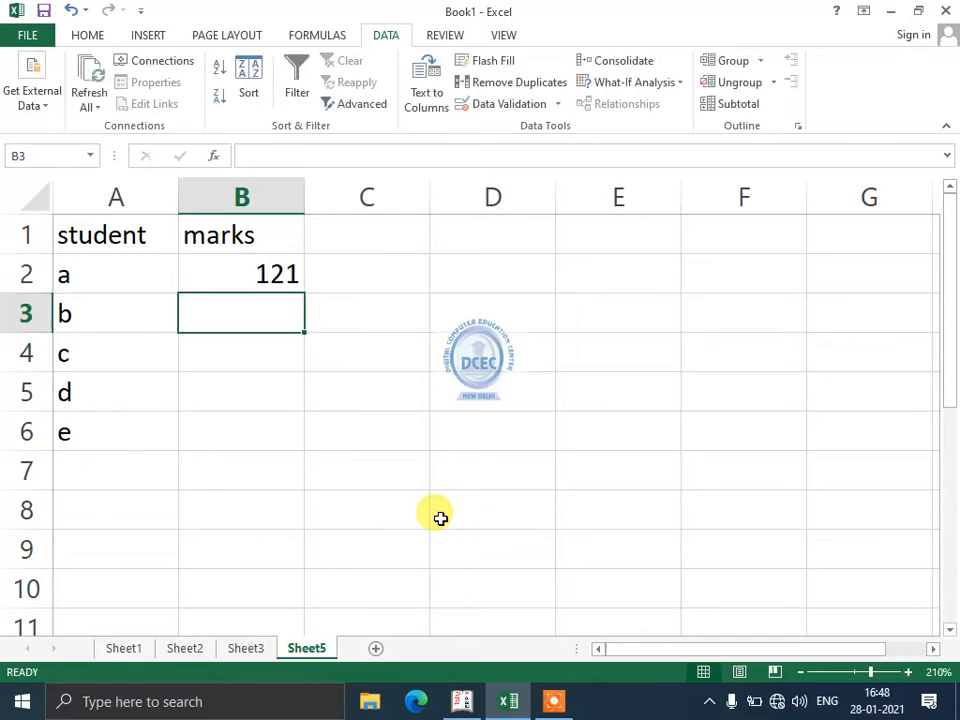
Compare student a's marks on Sheet1, Sheet2 and Sheet3 with the total and formula in Sheet5 cell B2.
{"action": "left_click", "coordinate": [120, 646]}
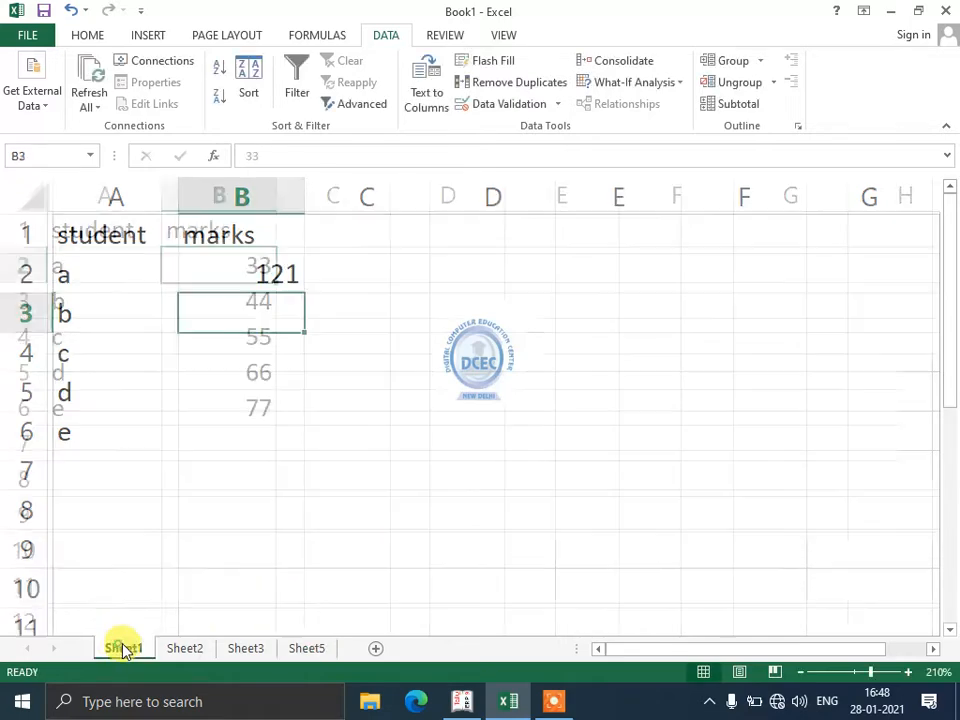
{"action": "left_click", "coordinate": [182, 648]}
{"action": "left_click", "coordinate": [245, 648]}
{"action": "left_click", "coordinate": [306, 648]}
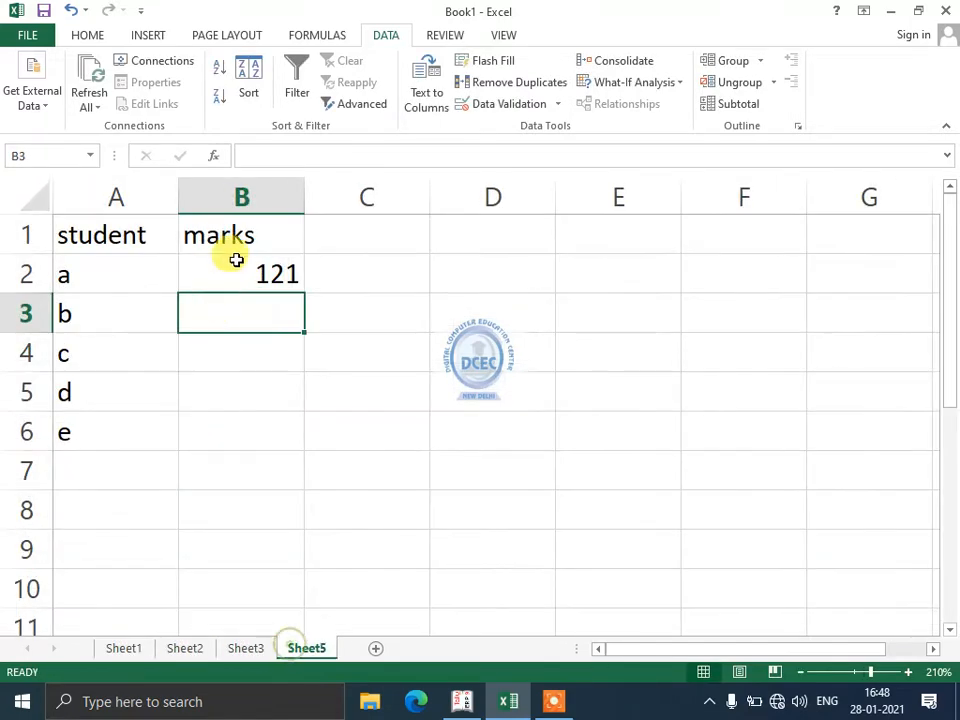
{"action": "left_click", "coordinate": [239, 257]}
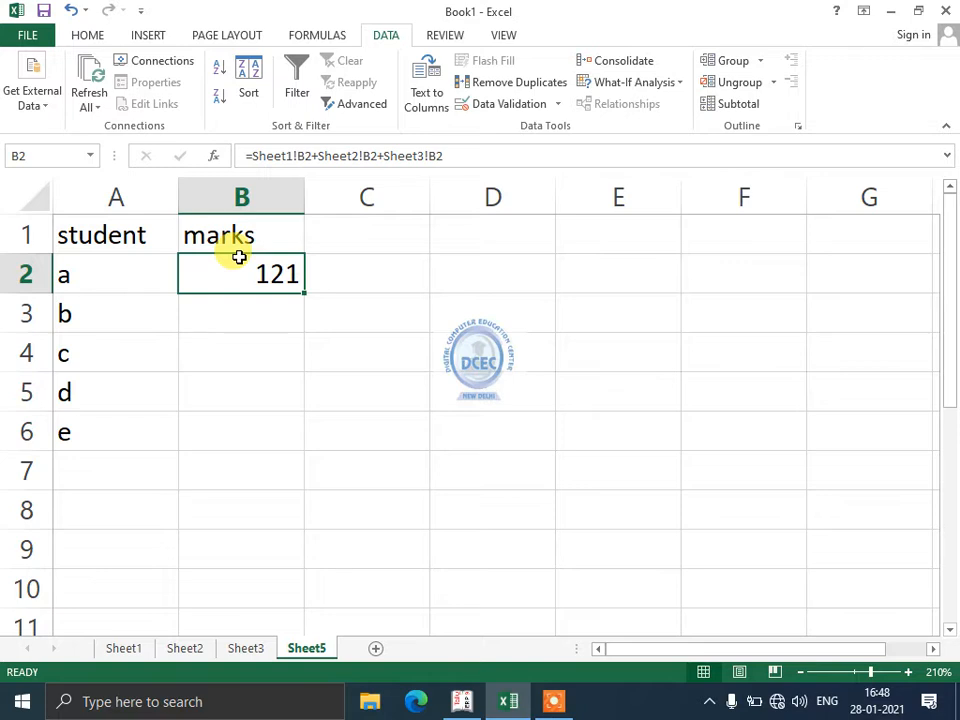
{"action": "left_click", "coordinate": [614, 82]}
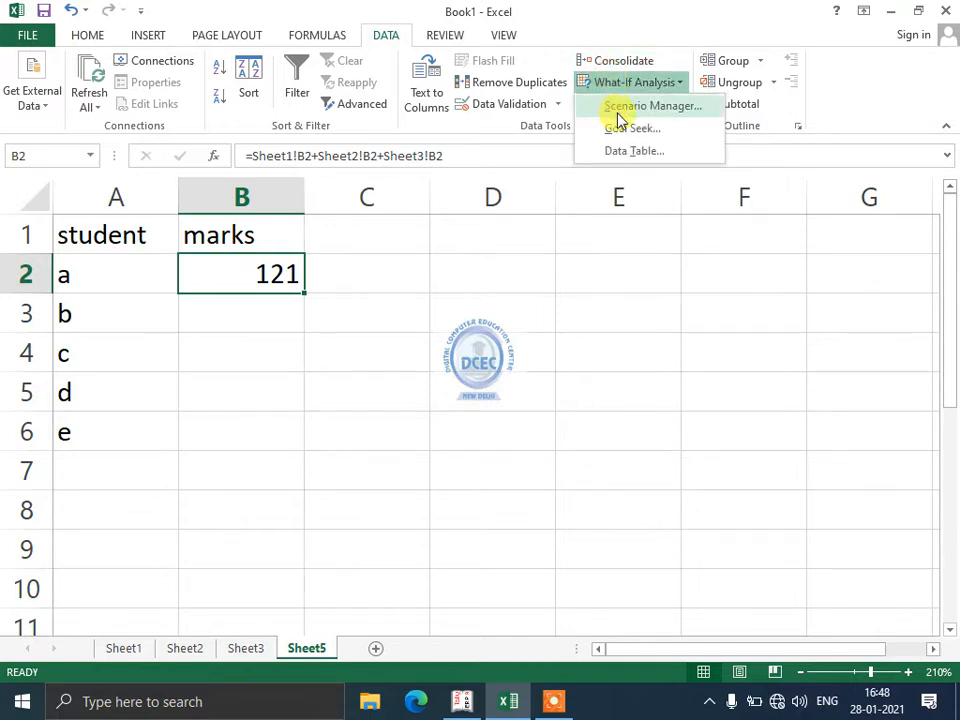
{"action": "left_click", "coordinate": [210, 435]}
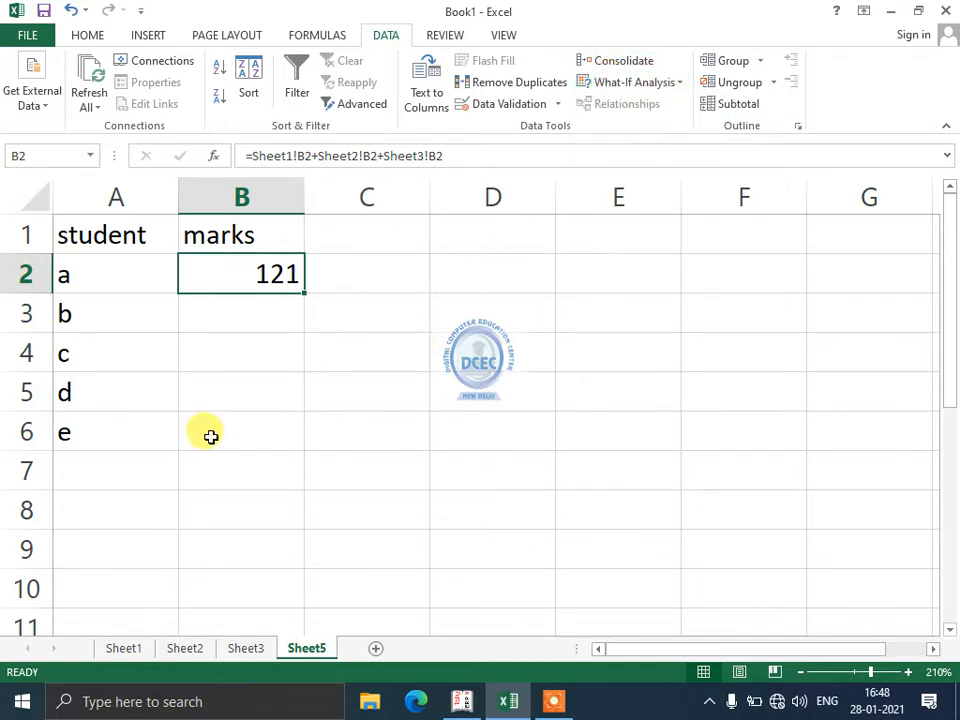
{"action": "left_click_drag", "start_coordinate": [210, 435], "coordinate": [71, 150]}
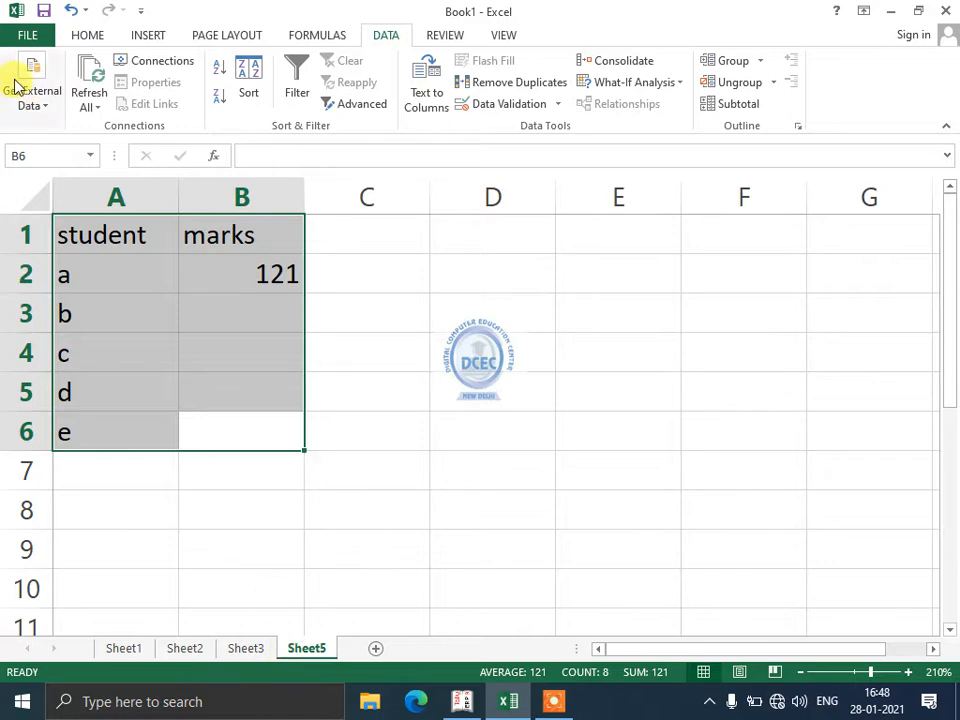
Create a new blank workbook.
{"action": "left_click", "coordinate": [15, 35]}
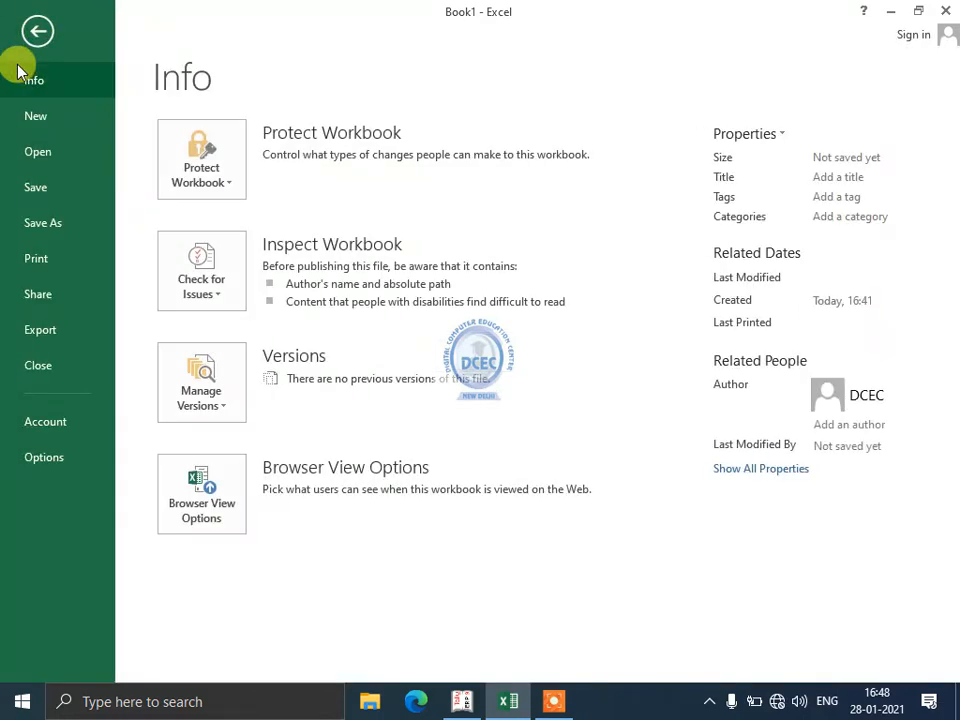
{"action": "left_click", "coordinate": [35, 116]}
{"action": "left_click", "coordinate": [250, 383]}
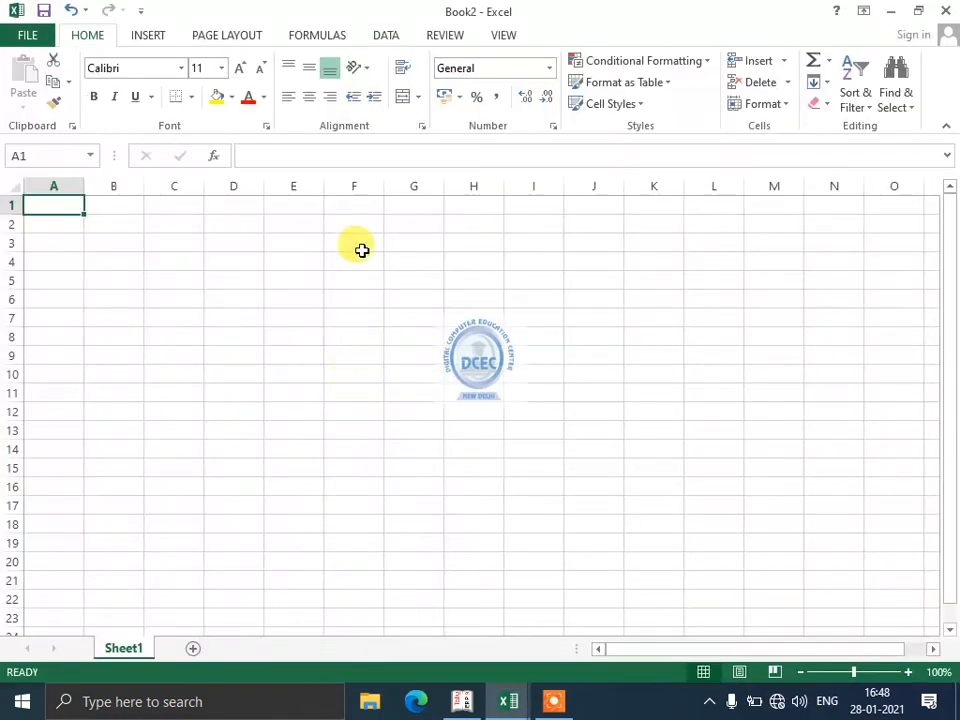
Enter the first sample name in cell A1 of Sheet1 and fill it down to A10.
{"action": "left_click", "coordinate": [907, 671]}
{"action": "left_click", "coordinate": [907, 671]}
{"action": "left_click", "coordinate": [907, 671]}
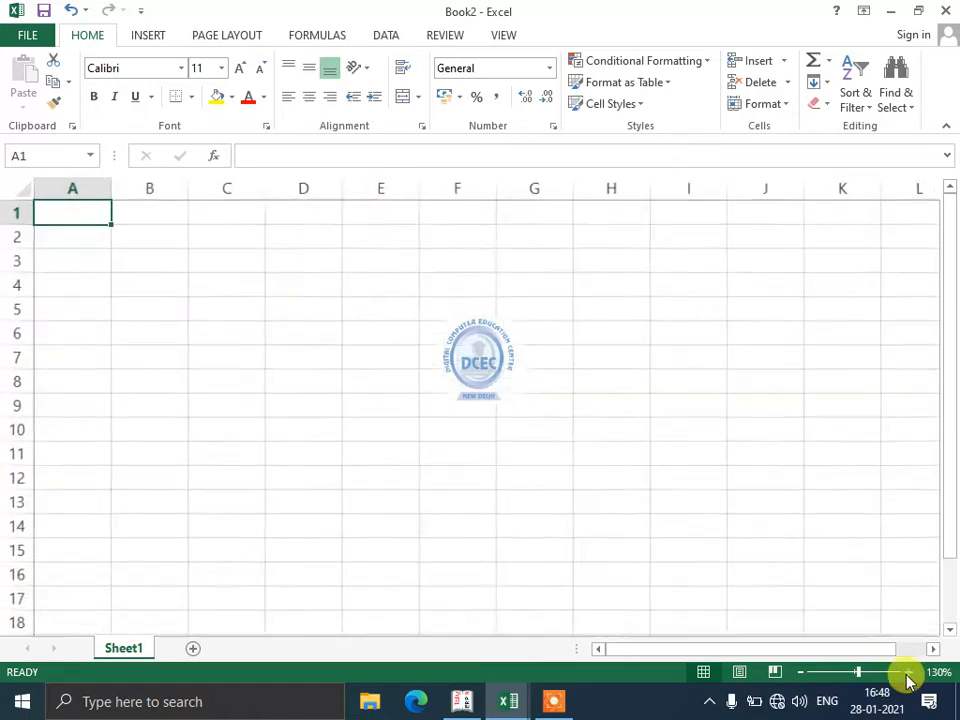
{"action": "left_click", "coordinate": [907, 671]}
{"action": "left_click", "coordinate": [907, 671]}
{"action": "left_click", "coordinate": [907, 671]}
{"action": "left_click", "coordinate": [907, 671]}
{"action": "left_click", "coordinate": [907, 671]}
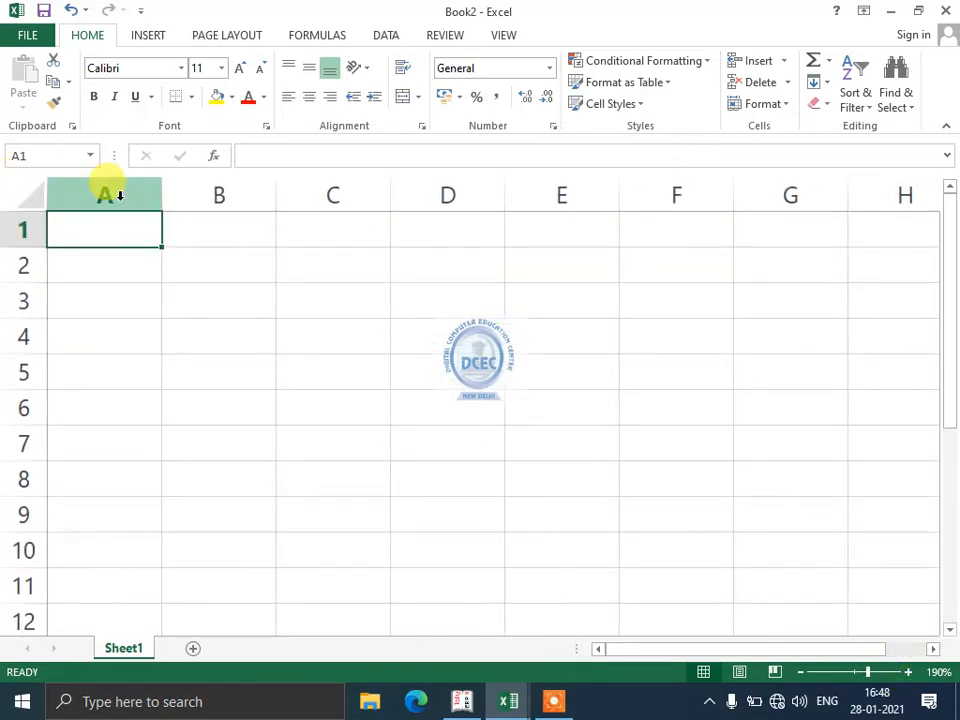
{"action": "type", "text": "ram"}
{"action": "key", "text": "Return"}
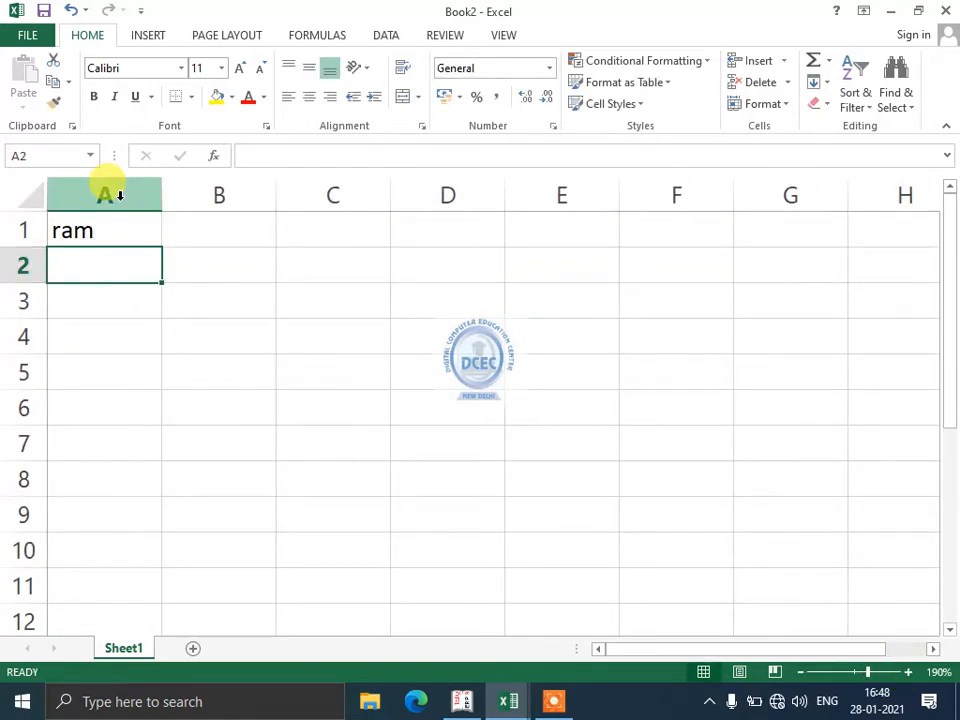
{"action": "left_click", "coordinate": [111, 236]}
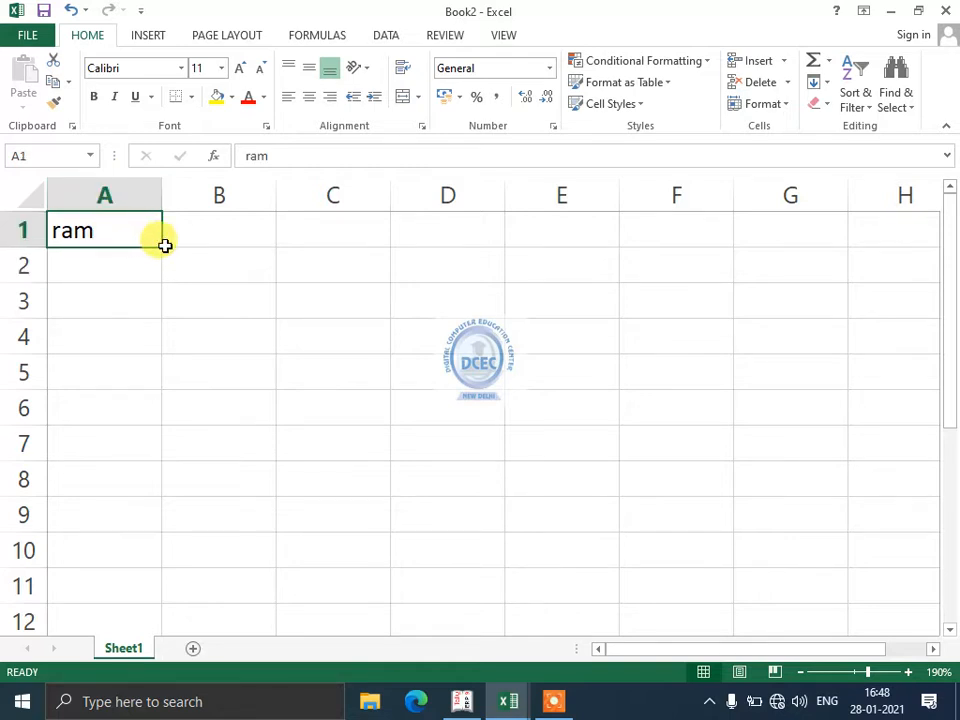
{"action": "left_click_drag", "start_coordinate": [165, 245], "coordinate": [96, 559]}
{"action": "left_click", "coordinate": [153, 244]}
{"action": "key", "text": "ctrl+z"}
Add a second worksheet, enter a different sample name in A1 and fill it down to A10.
{"action": "left_click", "coordinate": [193, 650]}
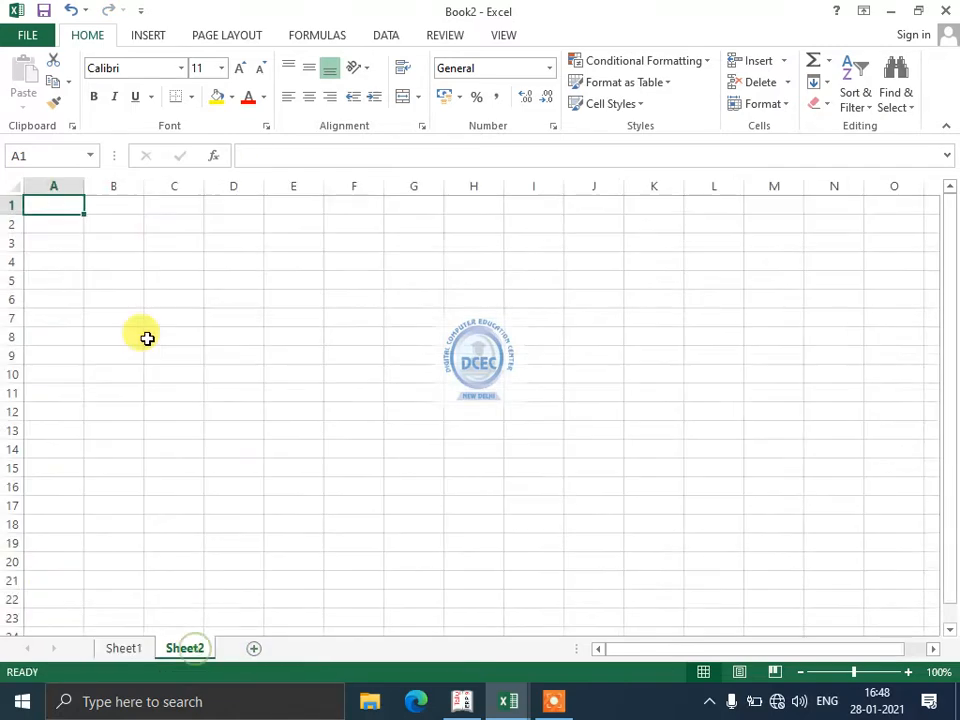
{"action": "type", "text": "raj"}
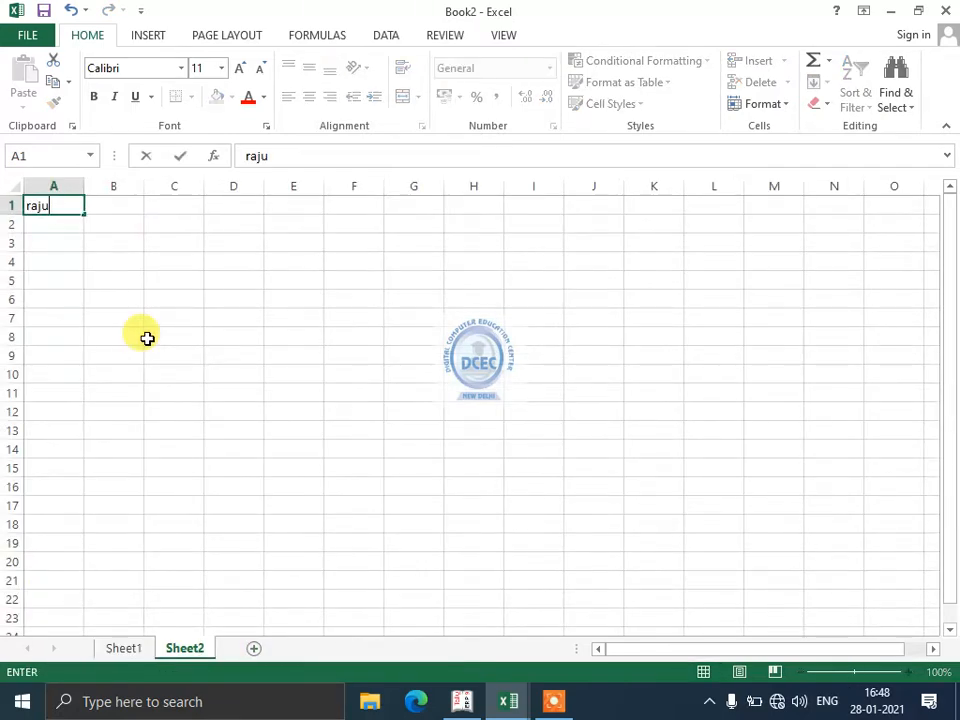
{"action": "type", "text": "u"}
{"action": "key", "text": "Return"}
{"action": "left_click", "coordinate": [52, 206]}
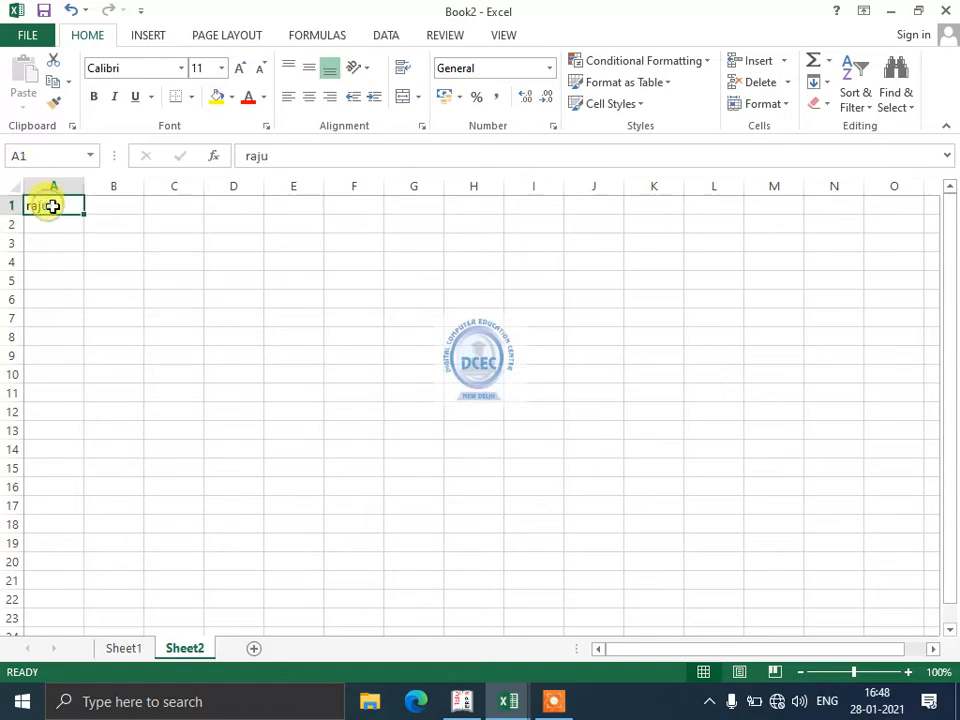
{"action": "left_click_drag", "start_coordinate": [86, 212], "coordinate": [80, 375]}
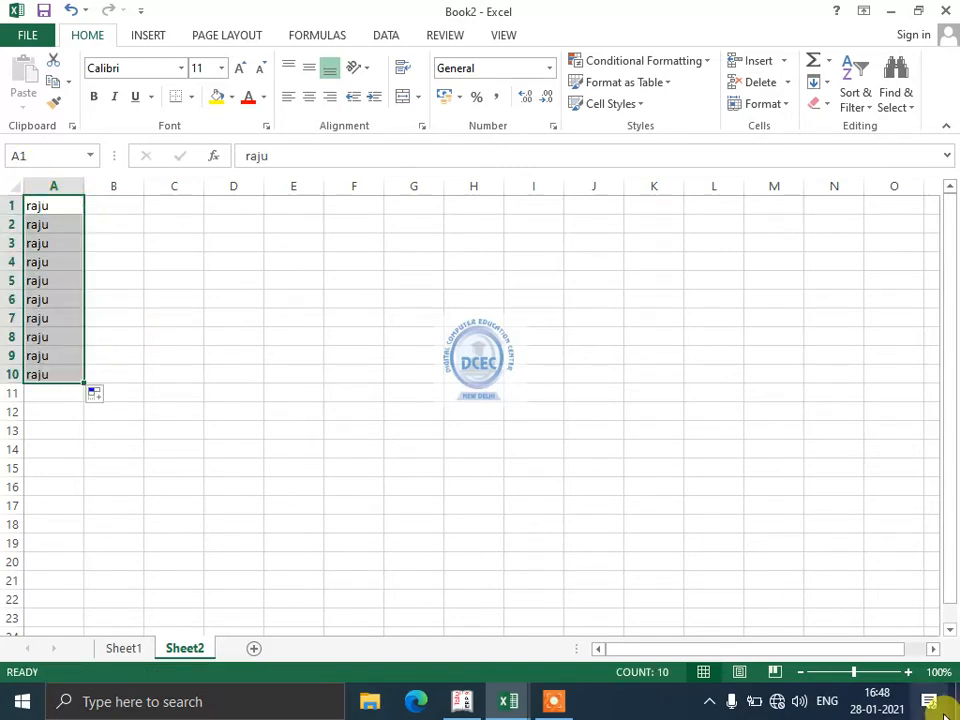
{"action": "left_click", "coordinate": [908, 672]}
{"action": "left_click", "coordinate": [908, 672]}
{"action": "left_click", "coordinate": [908, 672]}
{"action": "left_click", "coordinate": [908, 672]}
{"action": "left_click", "coordinate": [908, 672]}
{"action": "left_click", "coordinate": [908, 672]}
{"action": "left_click", "coordinate": [908, 672]}
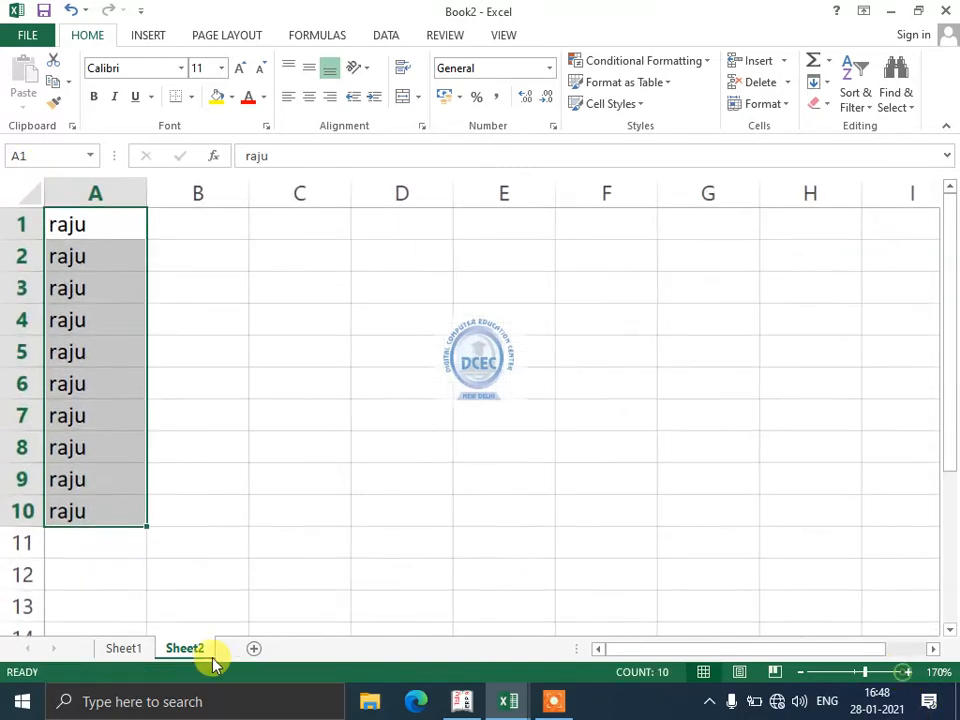
Add a third worksheet, enter another sample name in A1 and fill it down to A10.
{"action": "left_click", "coordinate": [251, 648]}
{"action": "type", "text": "ra"}
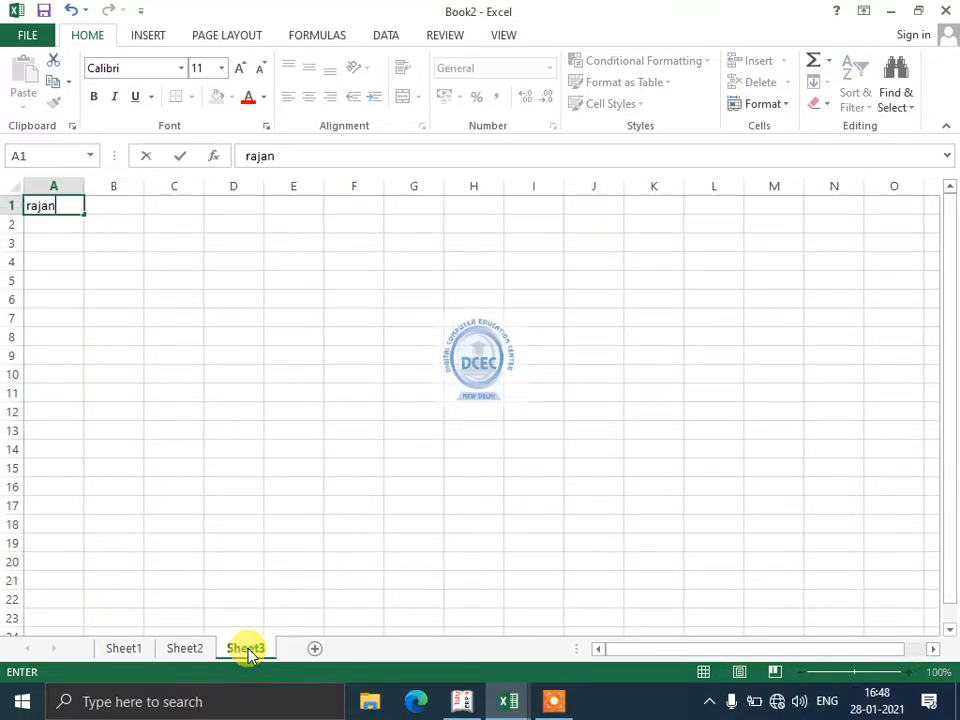
{"action": "type", "text": "jan"}
{"action": "key", "text": "Return"}
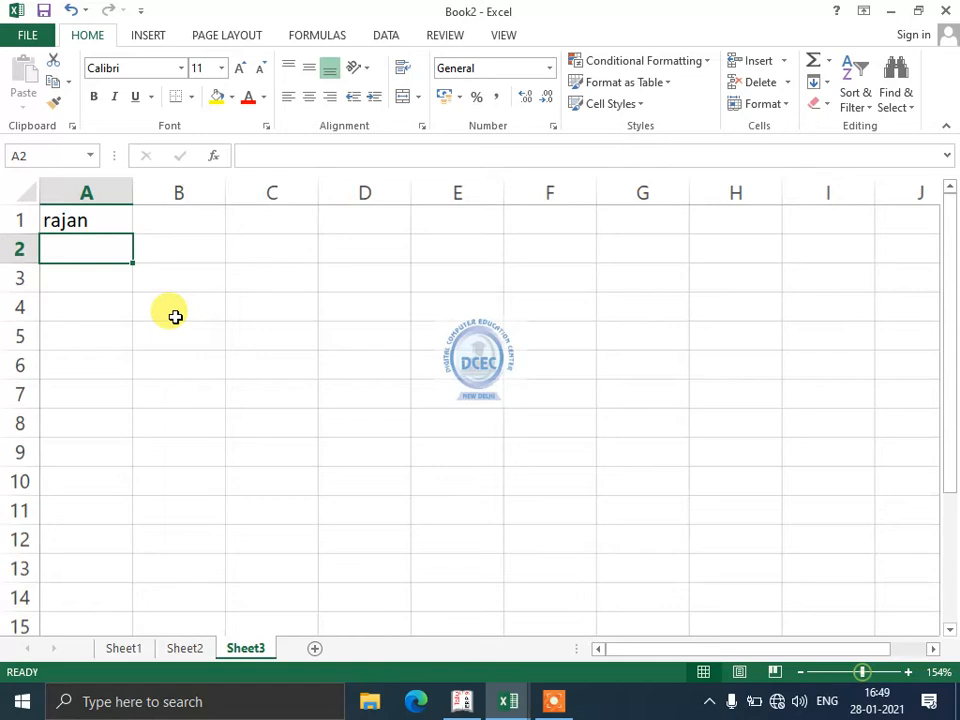
{"action": "left_click", "coordinate": [108, 218]}
{"action": "left_click_drag", "start_coordinate": [131, 235], "coordinate": [96, 486]}
Compare the name lists in column A across Sheet1, Sheet2 and Sheet3.
{"action": "left_click", "coordinate": [123, 648]}
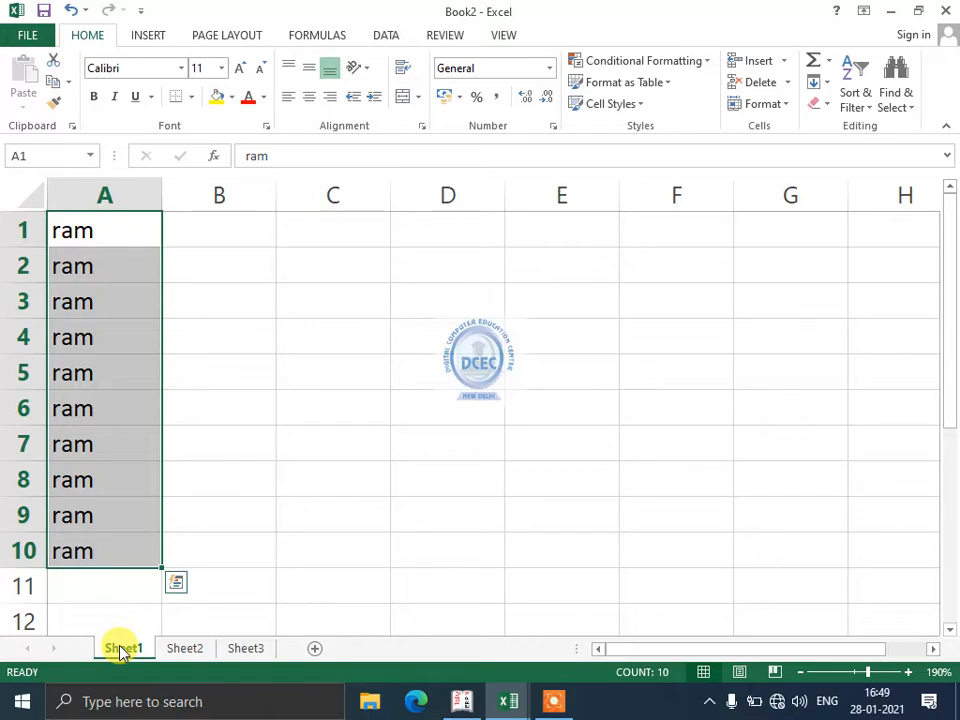
{"action": "left_click", "coordinate": [188, 648]}
{"action": "left_click", "coordinate": [222, 648]}
{"action": "left_click", "coordinate": [138, 648]}
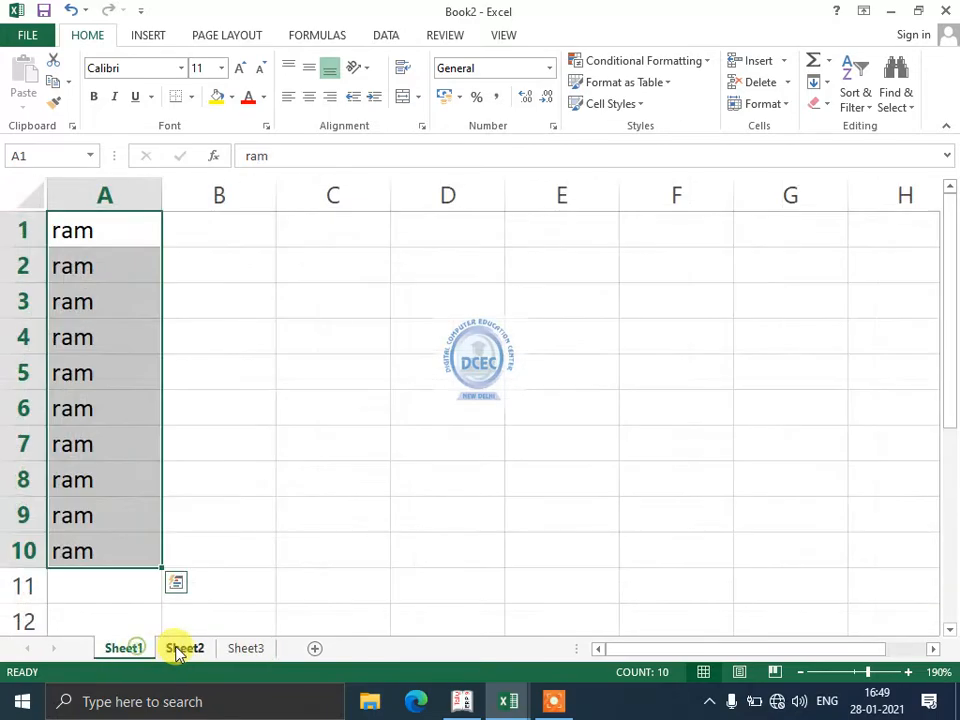
{"action": "left_click", "coordinate": [185, 648]}
{"action": "left_click", "coordinate": [243, 648]}
{"action": "left_click", "coordinate": [130, 648]}
{"action": "left_click", "coordinate": [190, 648]}
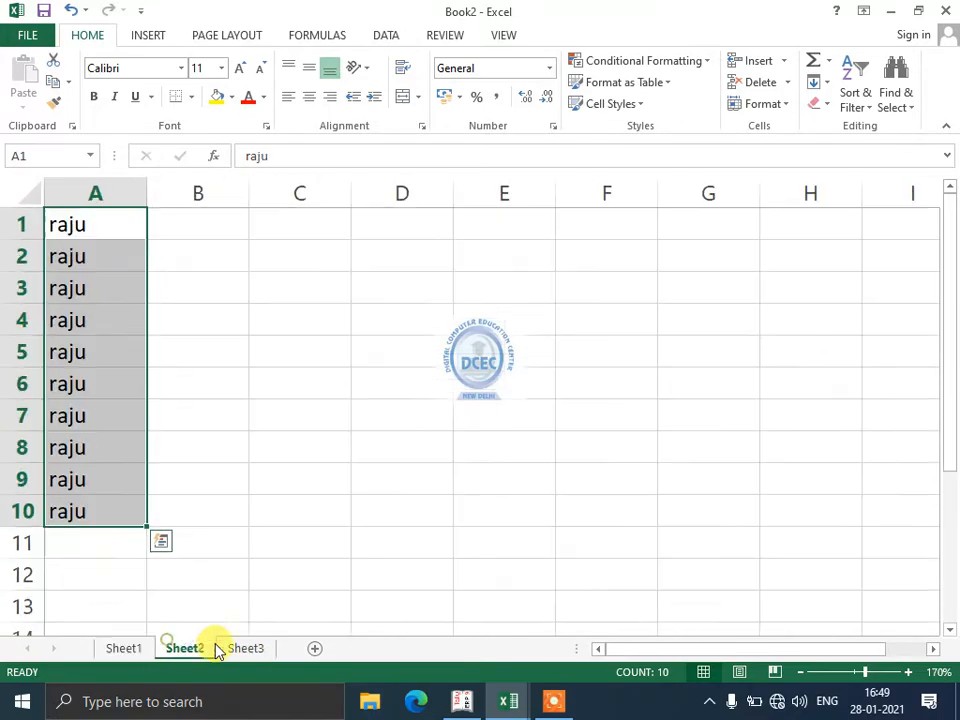
{"action": "left_click", "coordinate": [228, 648]}
{"action": "left_click", "coordinate": [120, 650]}
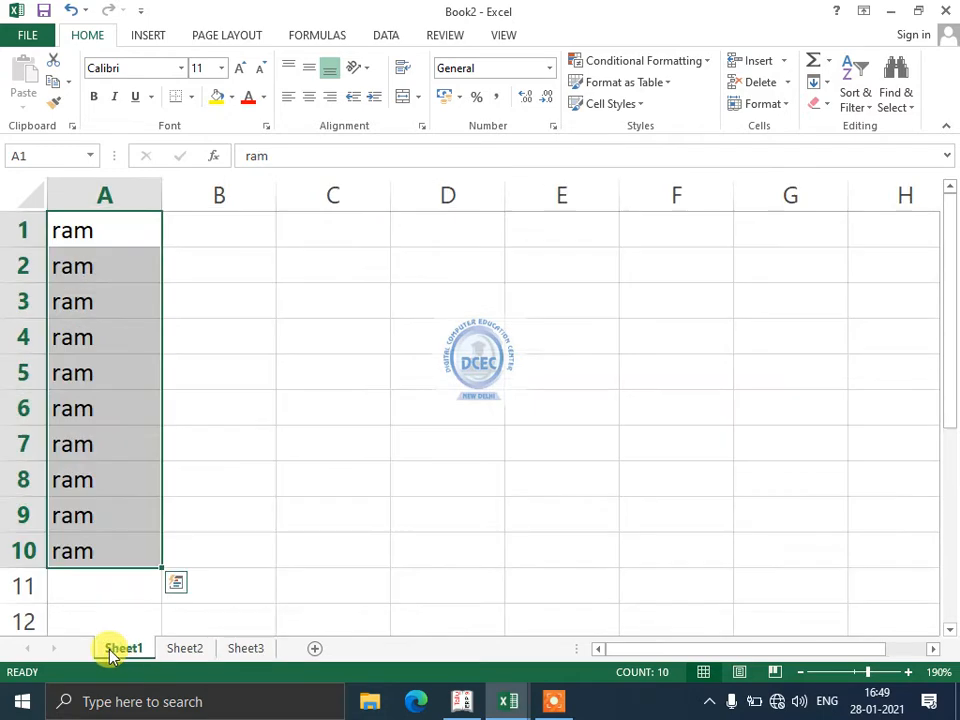
{"action": "left_click", "coordinate": [180, 648]}
{"action": "left_click", "coordinate": [240, 648]}
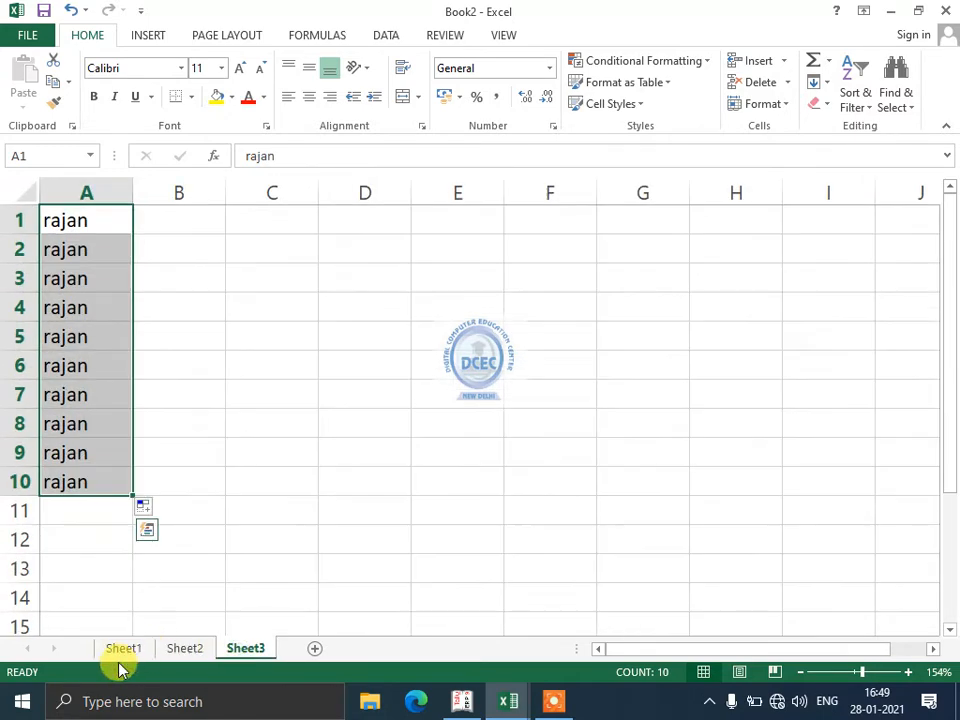
{"action": "left_click", "coordinate": [124, 650]}
{"action": "left_click", "coordinate": [182, 650]}
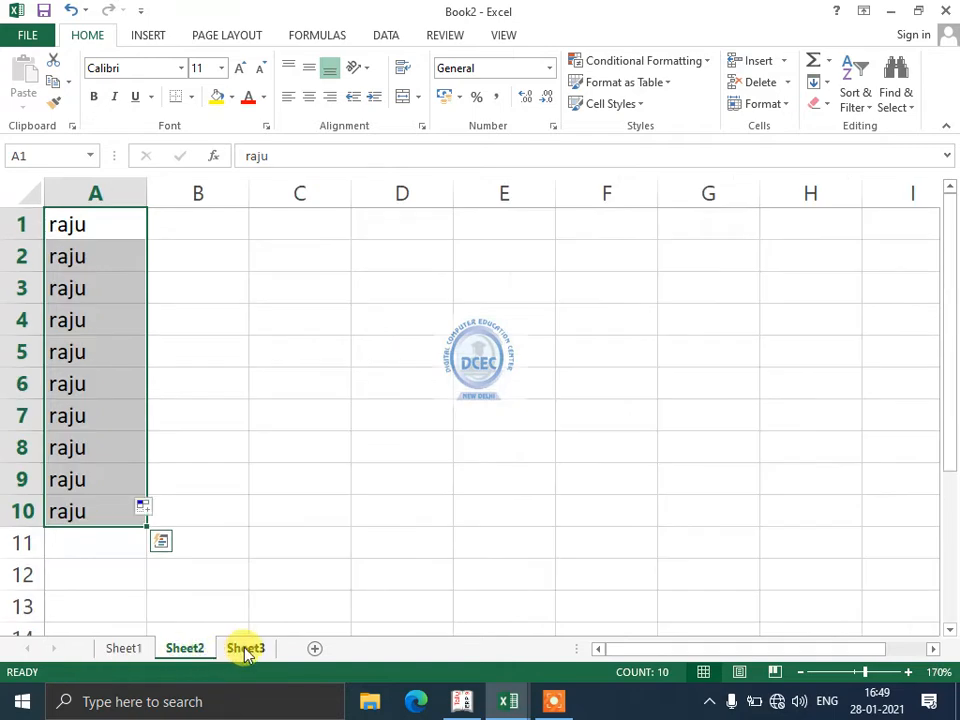
{"action": "left_click", "coordinate": [243, 650]}
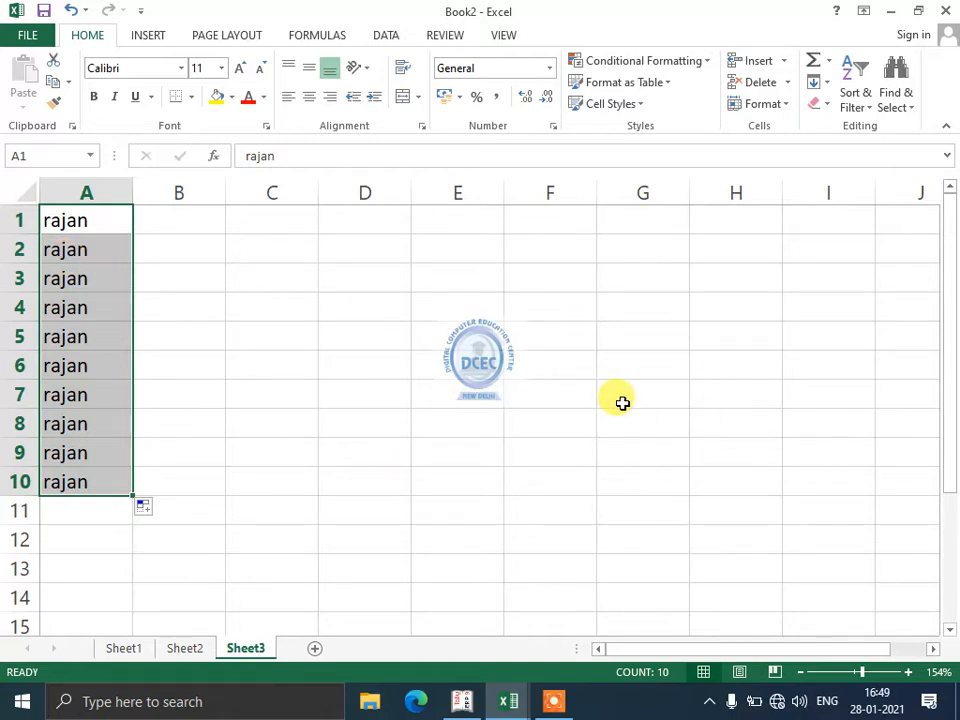
{"action": "left_click", "coordinate": [134, 651]}
{"action": "left_click", "coordinate": [204, 653]}
{"action": "left_click", "coordinate": [238, 653]}
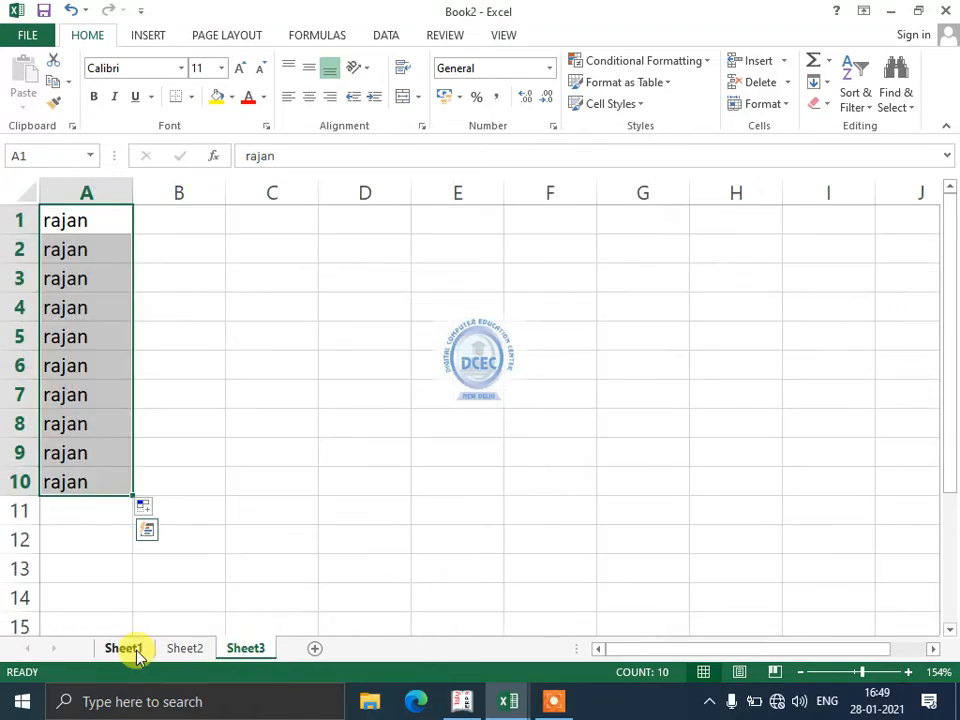
{"action": "left_click", "coordinate": [137, 652]}
{"action": "left_click", "coordinate": [184, 648]}
{"action": "left_click", "coordinate": [236, 648]}
{"action": "left_click", "coordinate": [129, 648]}
{"action": "left_click", "coordinate": [183, 650]}
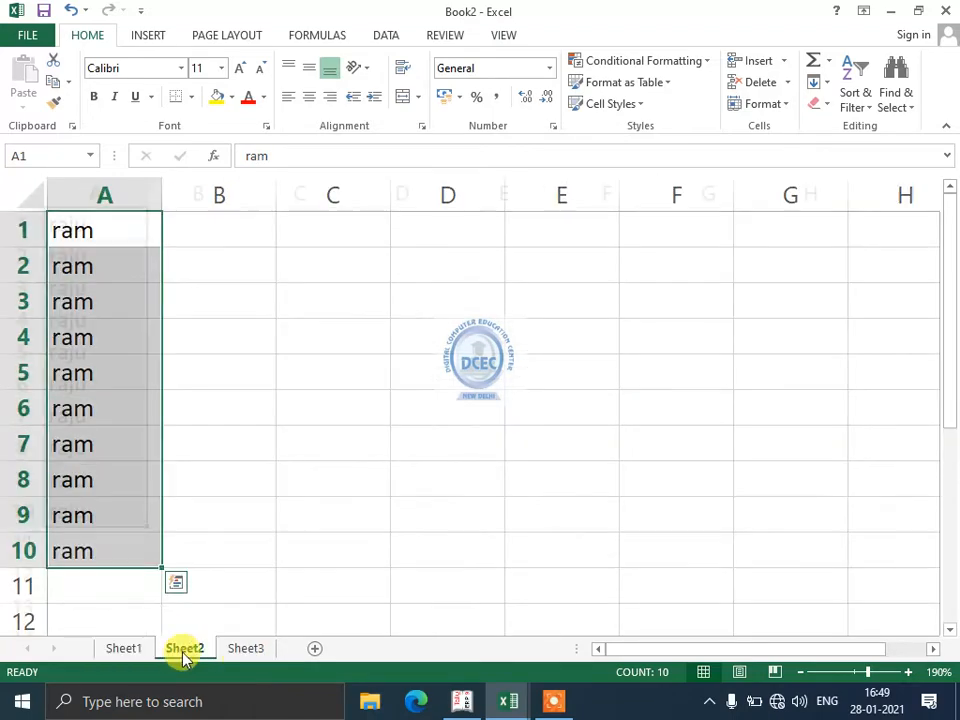
{"action": "left_click", "coordinate": [240, 650]}
{"action": "left_click", "coordinate": [128, 650]}
{"action": "left_click", "coordinate": [184, 650]}
{"action": "left_click", "coordinate": [240, 650]}
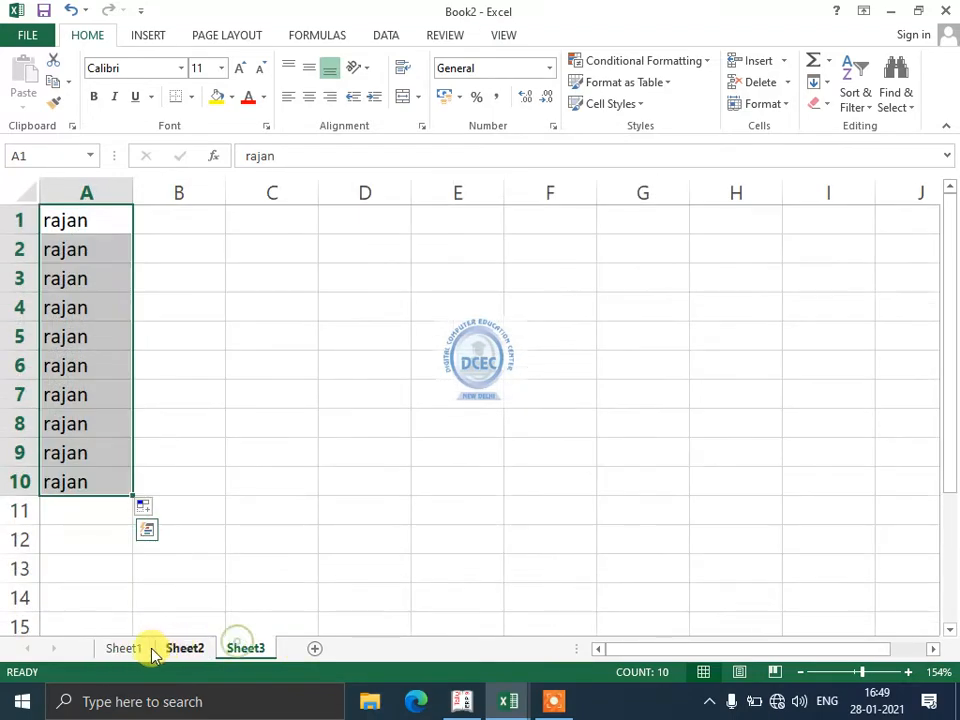
Add a scenario on Sheet1 with changing cells A1:A10, named after the name in those cells, keeping the current values.
{"action": "left_click", "coordinate": [148, 650]}
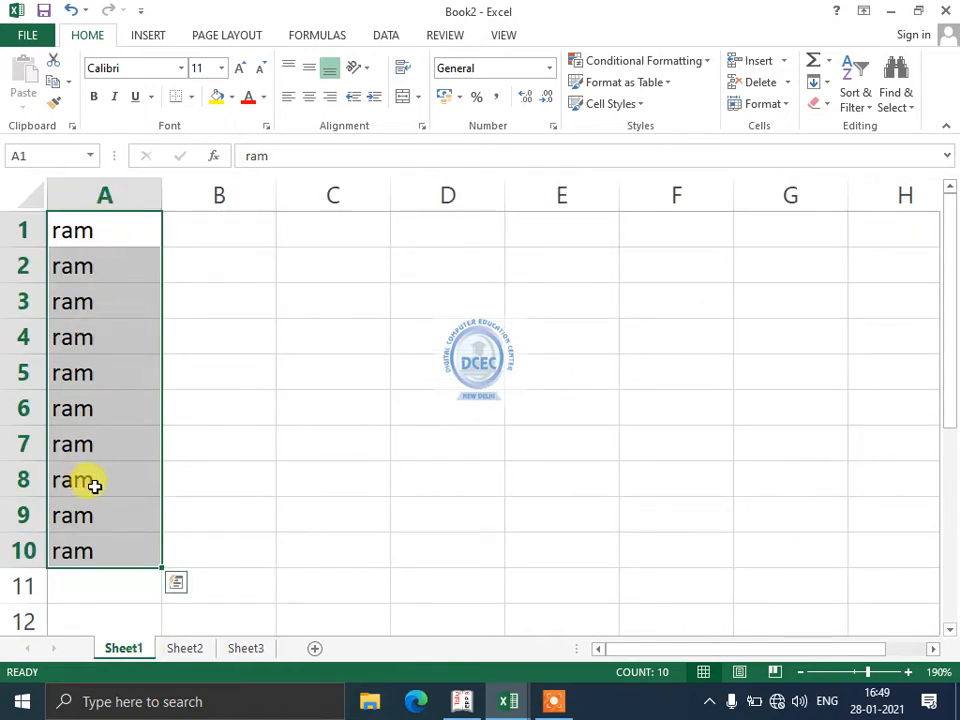
{"action": "left_click", "coordinate": [390, 38]}
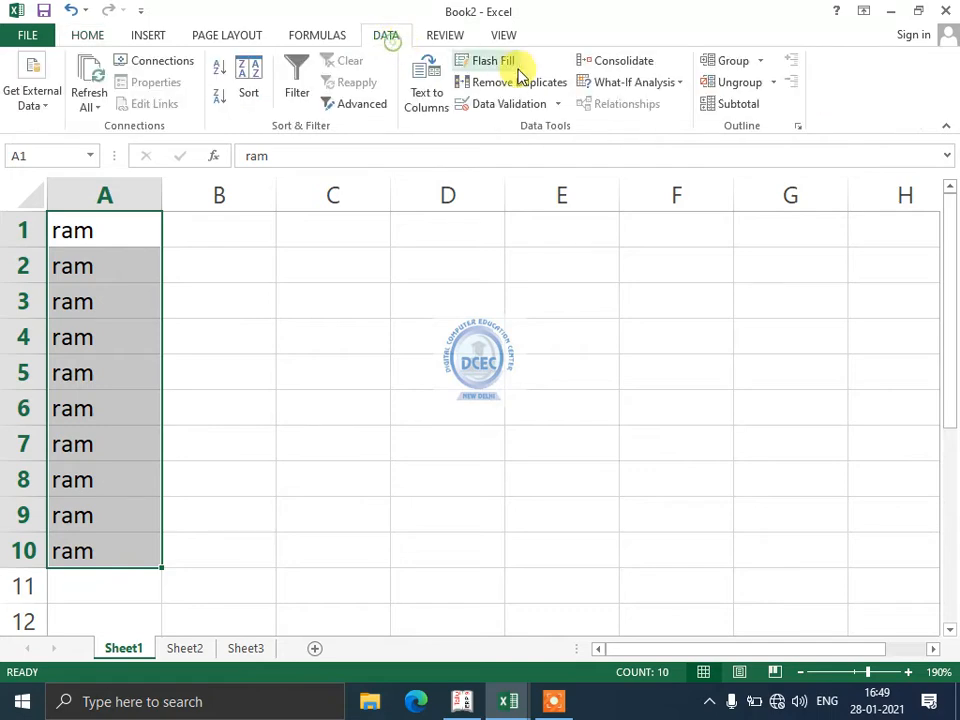
{"action": "left_click", "coordinate": [608, 82]}
{"action": "left_click", "coordinate": [606, 106]}
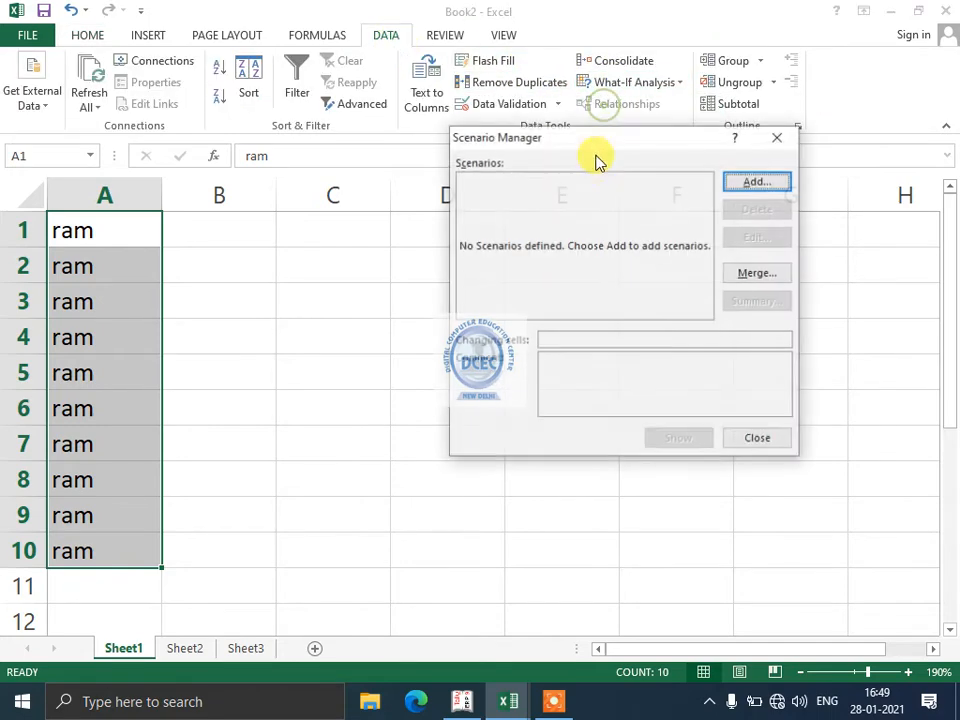
{"action": "left_click", "coordinate": [757, 183]}
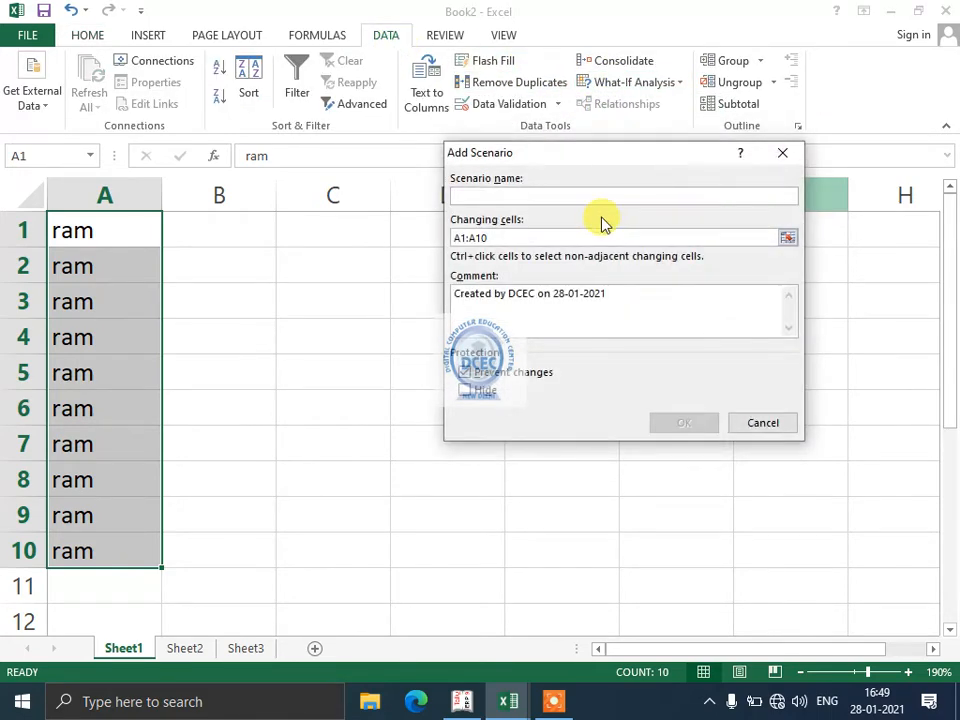
{"action": "type", "text": "ram"}
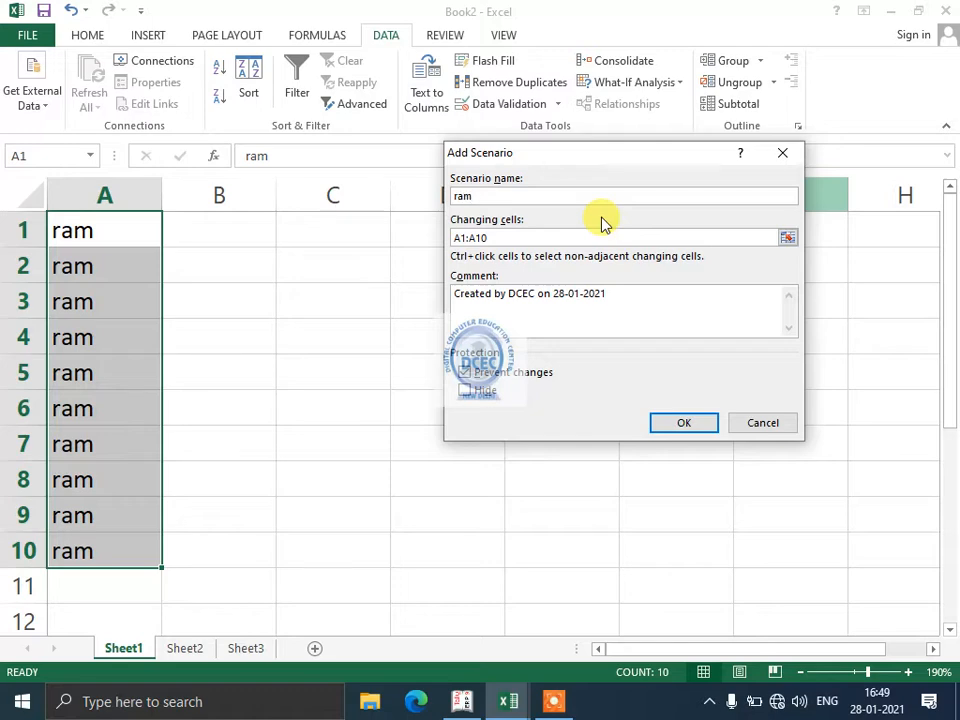
{"action": "left_click", "coordinate": [669, 425]}
{"action": "left_click", "coordinate": [659, 383]}
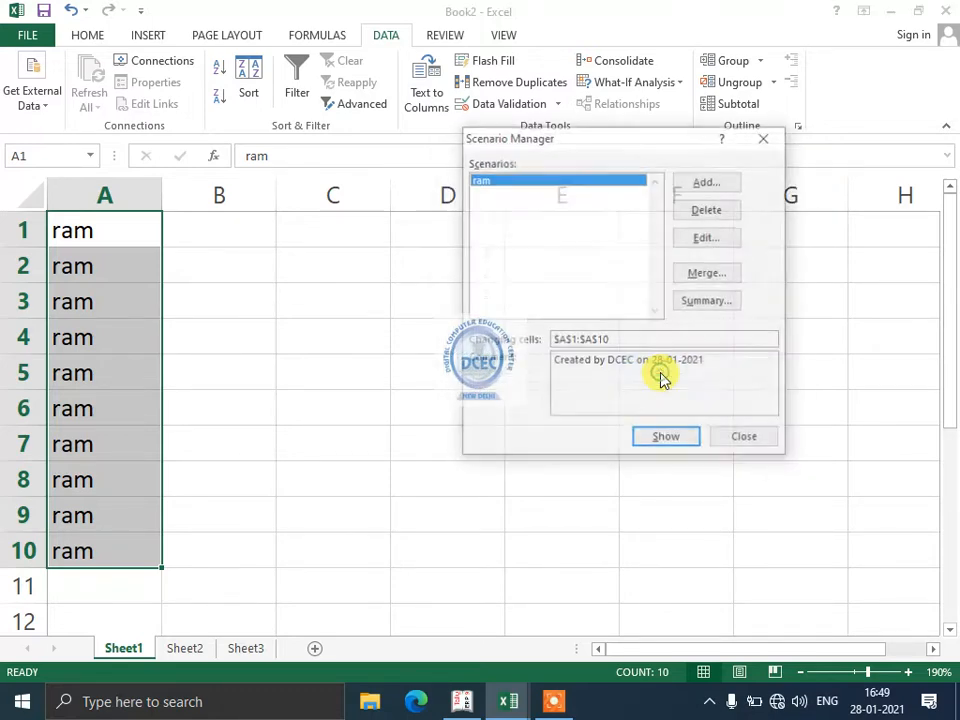
{"action": "left_click", "coordinate": [742, 440]}
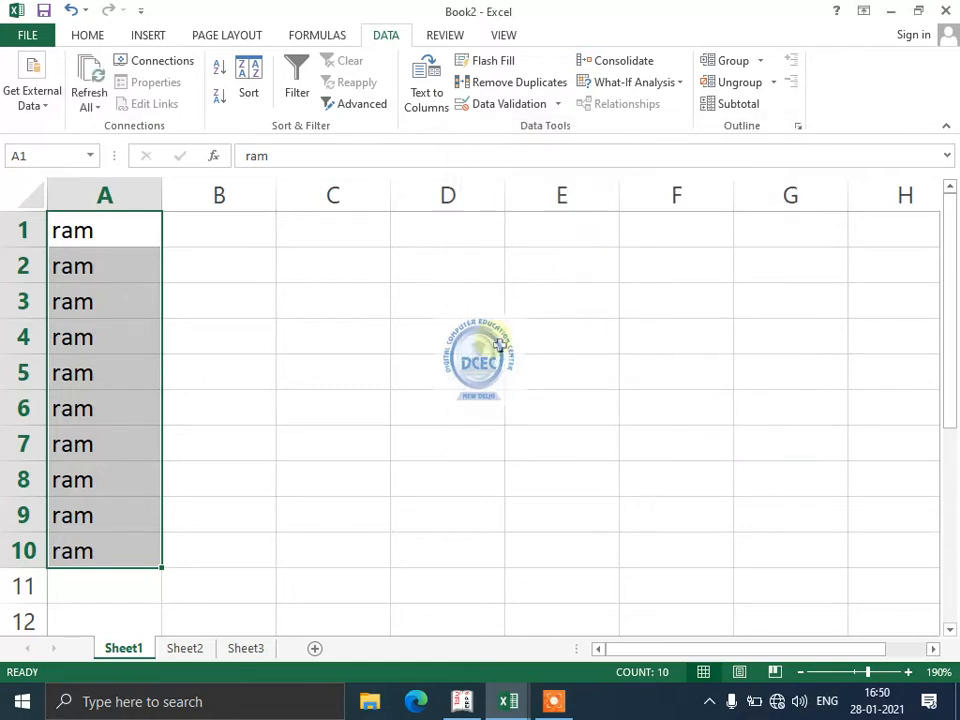
Add a scenario on Sheet2 with changing cells A1:A10, named after the name in those cells, keeping the current values.
{"action": "left_click", "coordinate": [184, 648]}
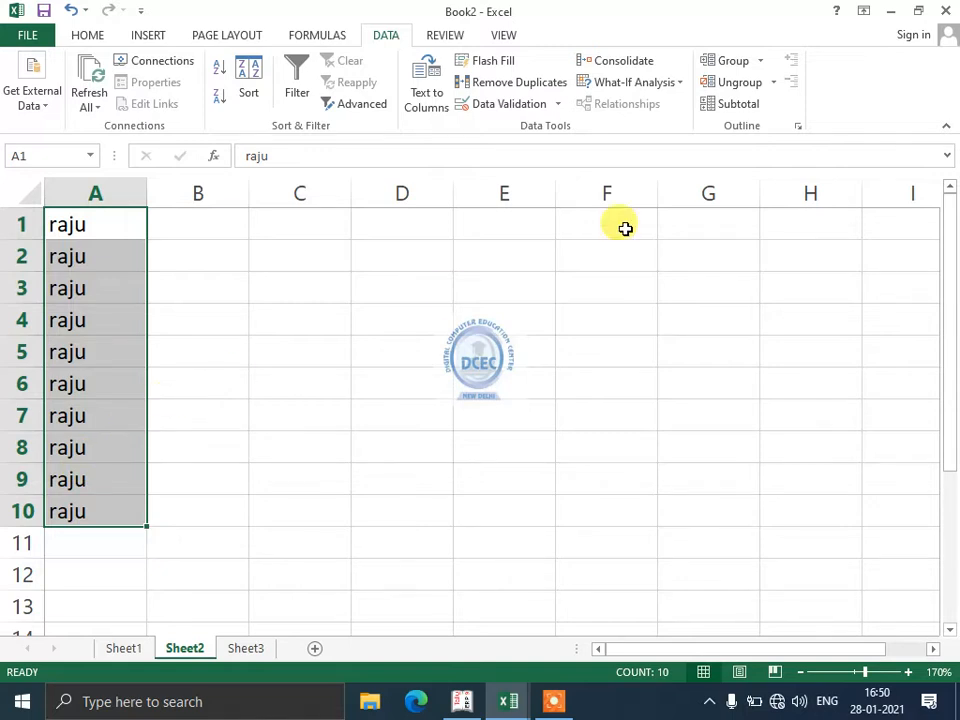
{"action": "left_click", "coordinate": [648, 84]}
{"action": "left_click", "coordinate": [643, 108]}
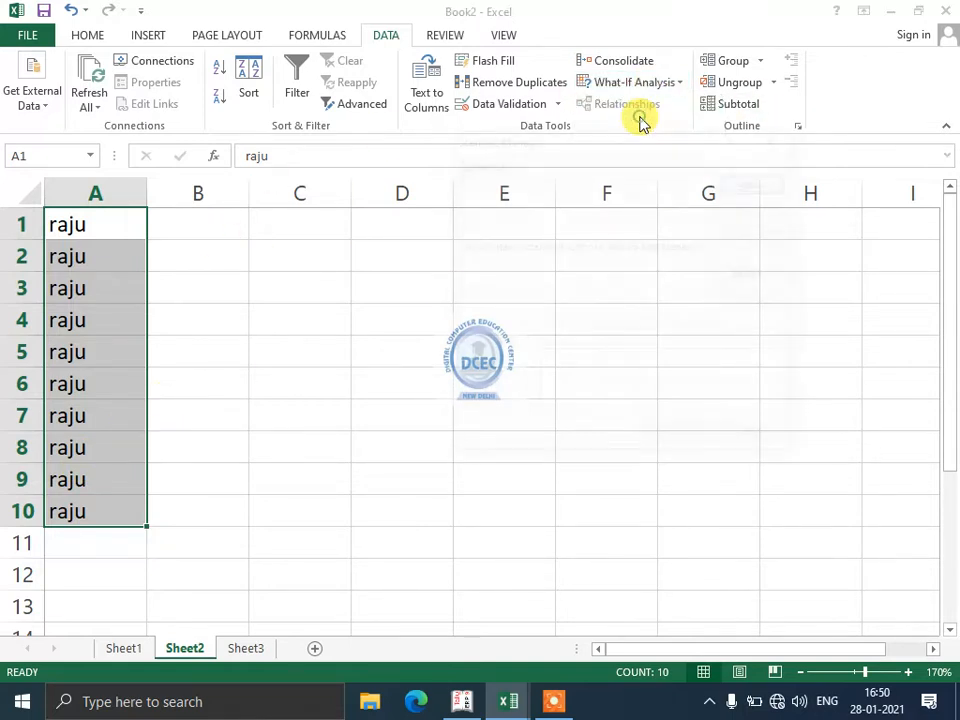
{"action": "left_click", "coordinate": [758, 184]}
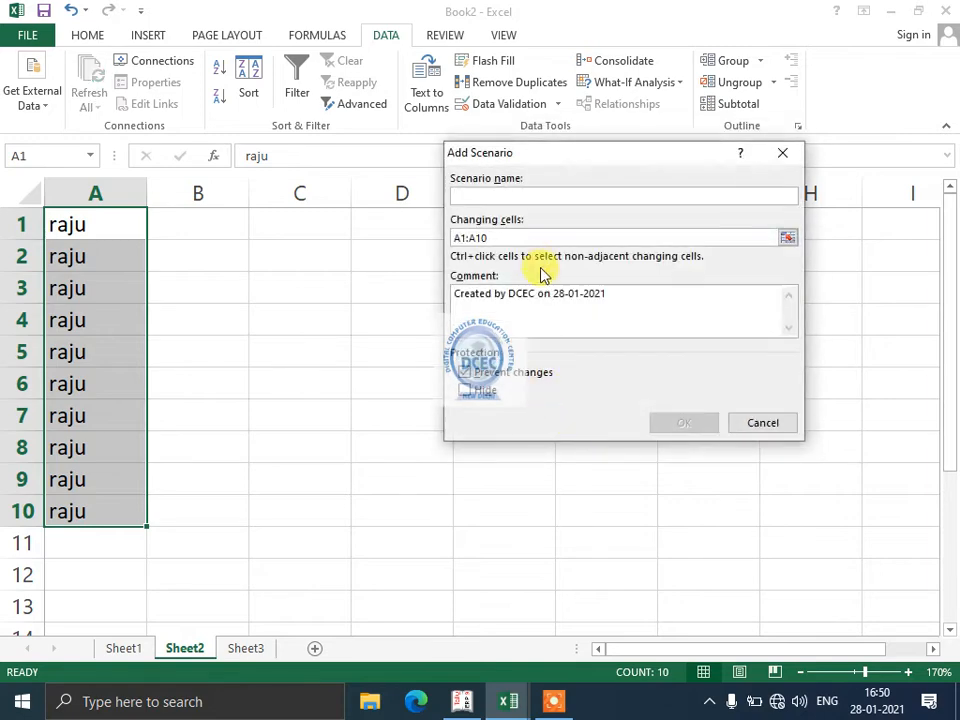
{"action": "type", "text": "raju"}
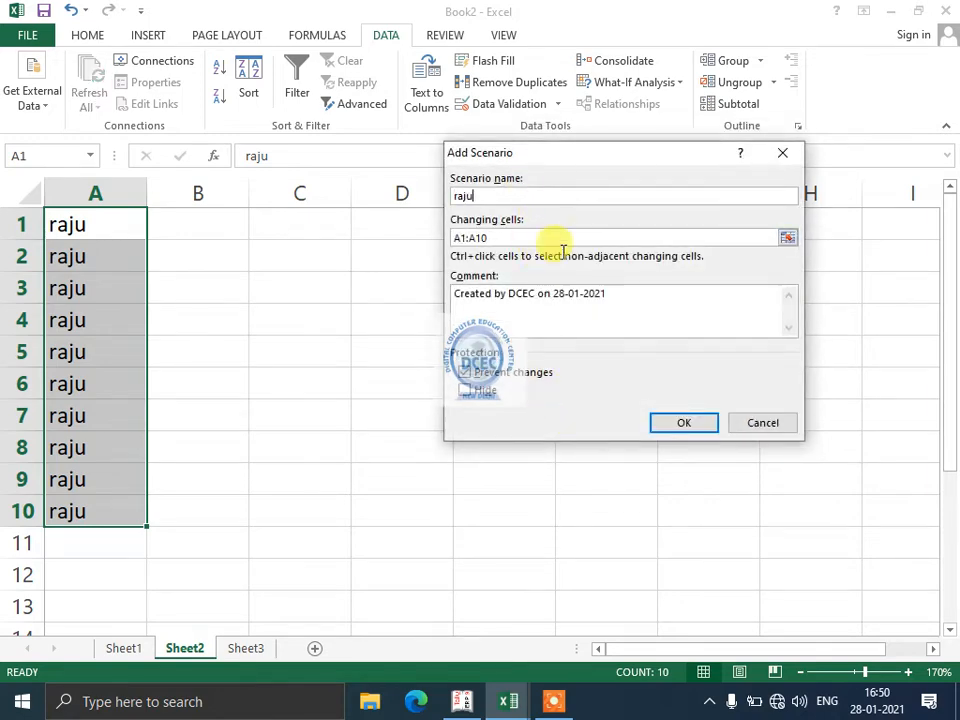
{"action": "left_click", "coordinate": [692, 428]}
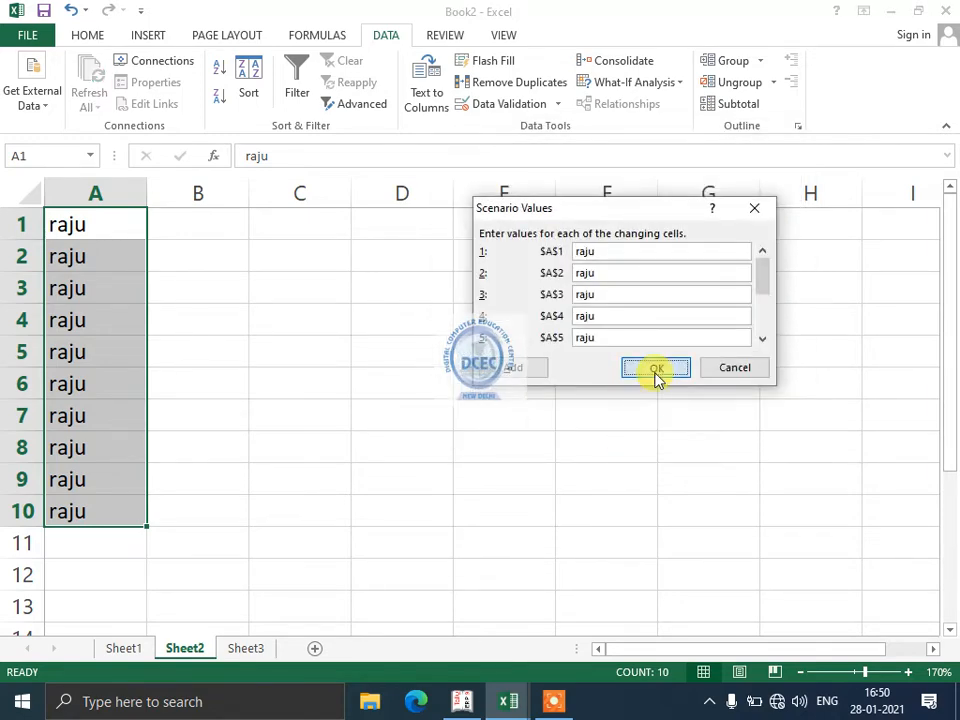
{"action": "left_click", "coordinate": [656, 368]}
{"action": "left_click", "coordinate": [745, 438]}
Add a scenario on Sheet3 with changing cells A1:A10, named after the name in those cells, keeping the current values.
{"action": "left_click", "coordinate": [262, 648]}
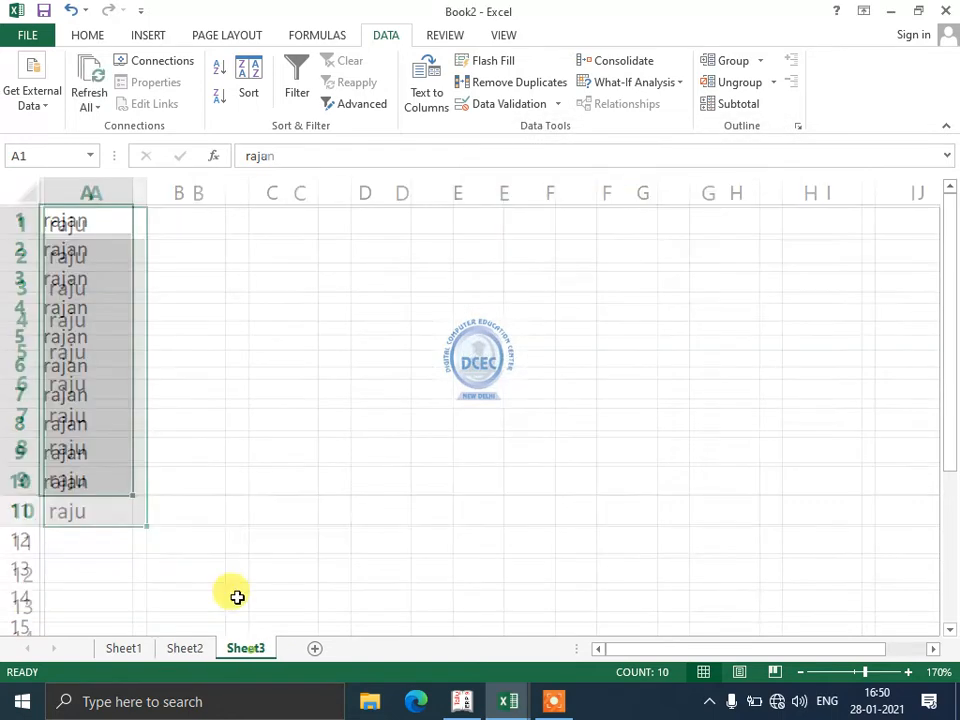
{"action": "left_click_drag", "start_coordinate": [104, 490], "coordinate": [55, 212]}
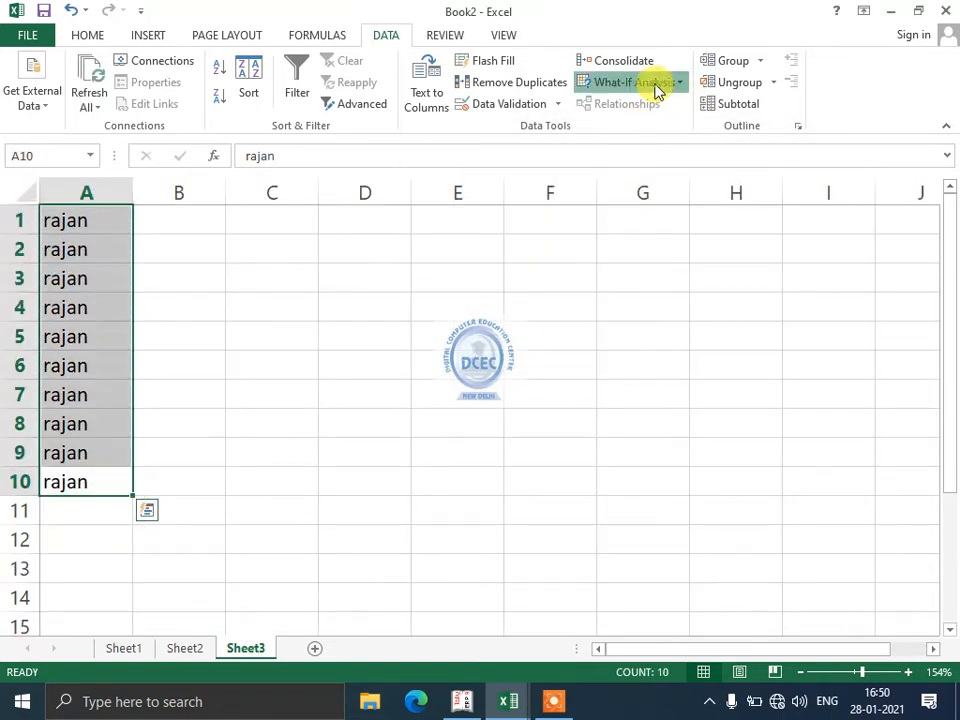
{"action": "left_click", "coordinate": [650, 84]}
{"action": "left_click", "coordinate": [637, 112]}
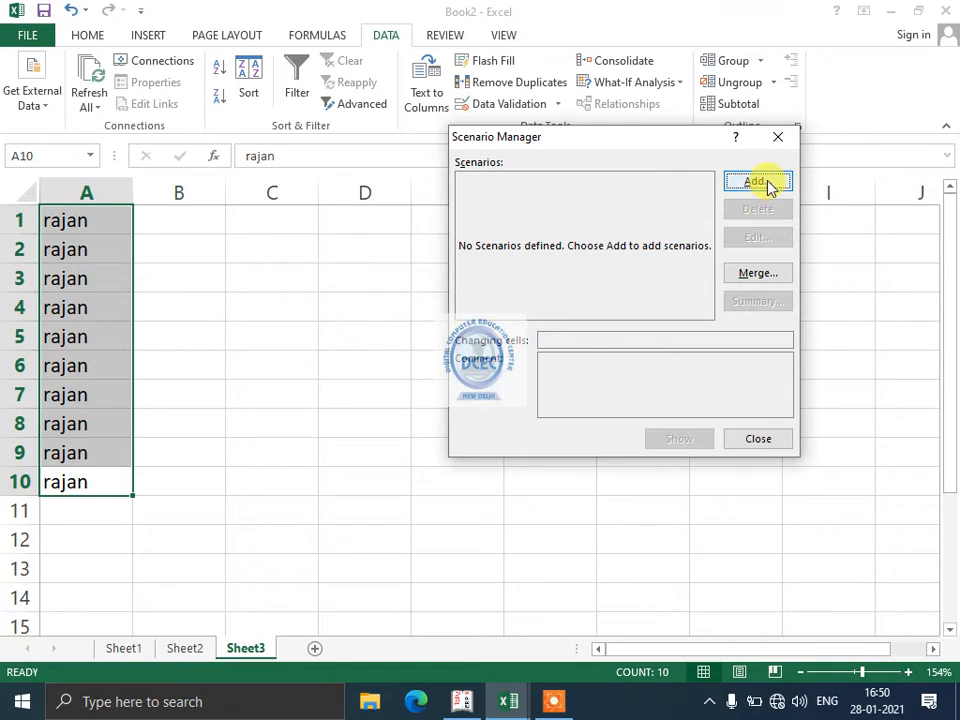
{"action": "left_click", "coordinate": [758, 182]}
{"action": "type", "text": "rajan"}
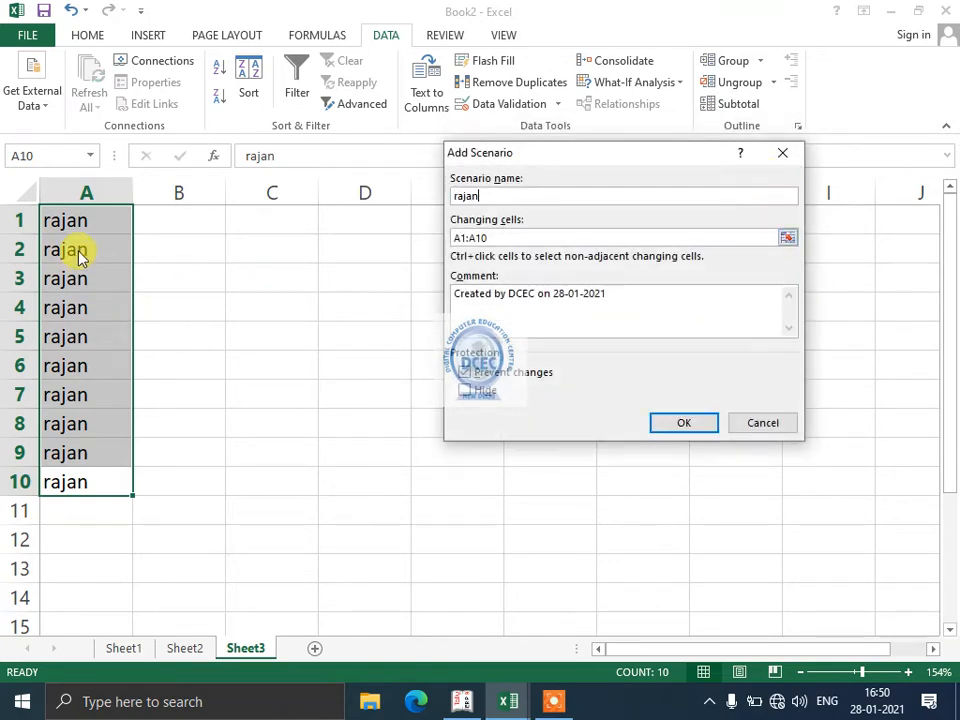
{"action": "left_click", "coordinate": [694, 426]}
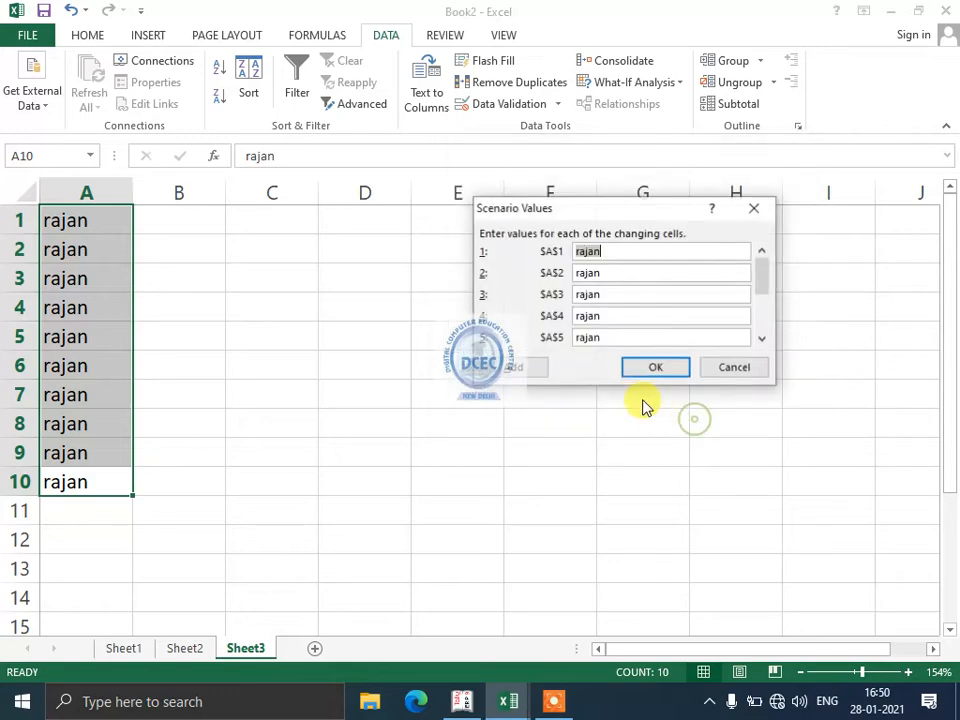
{"action": "left_click", "coordinate": [666, 371]}
{"action": "left_click", "coordinate": [745, 440]}
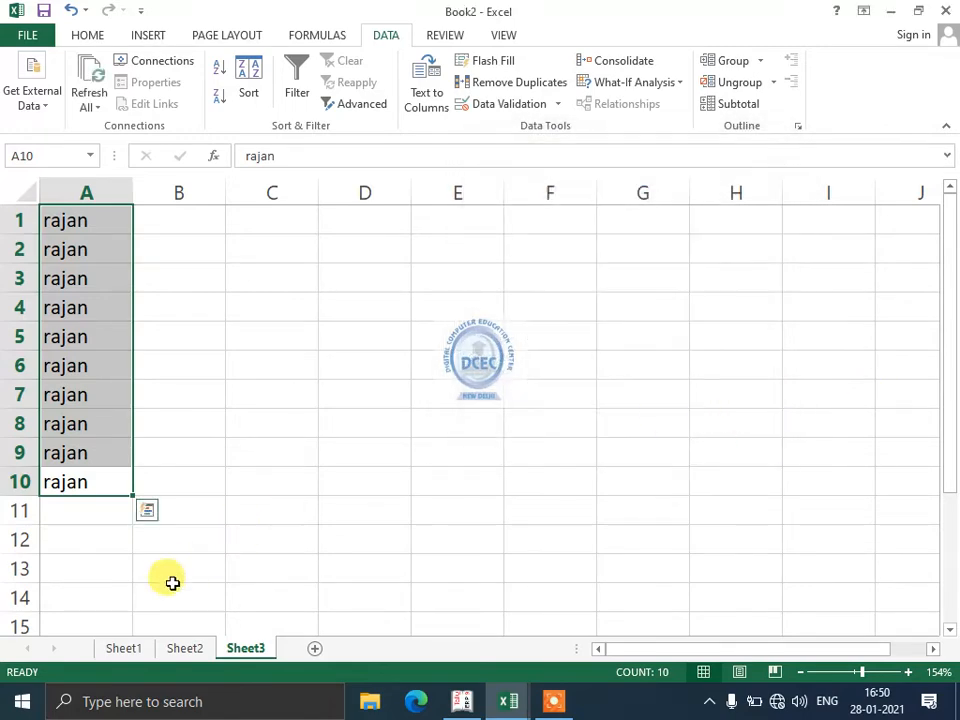
Check which scenarios are stored on Sheet1 in Scenario Manager.
{"action": "left_click", "coordinate": [122, 648]}
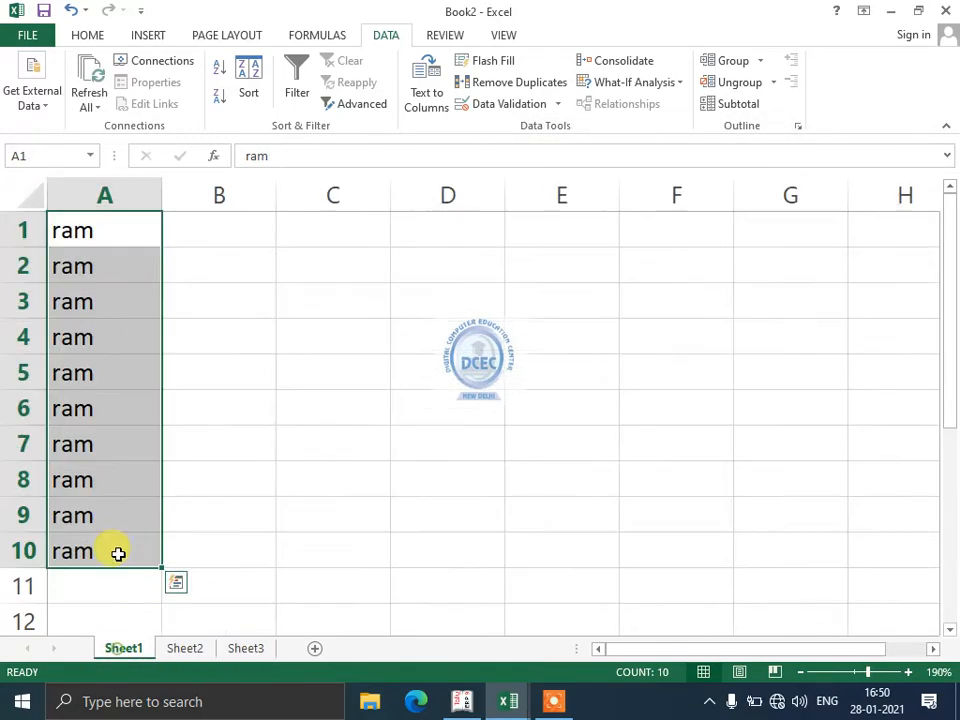
{"action": "left_click", "coordinate": [625, 86]}
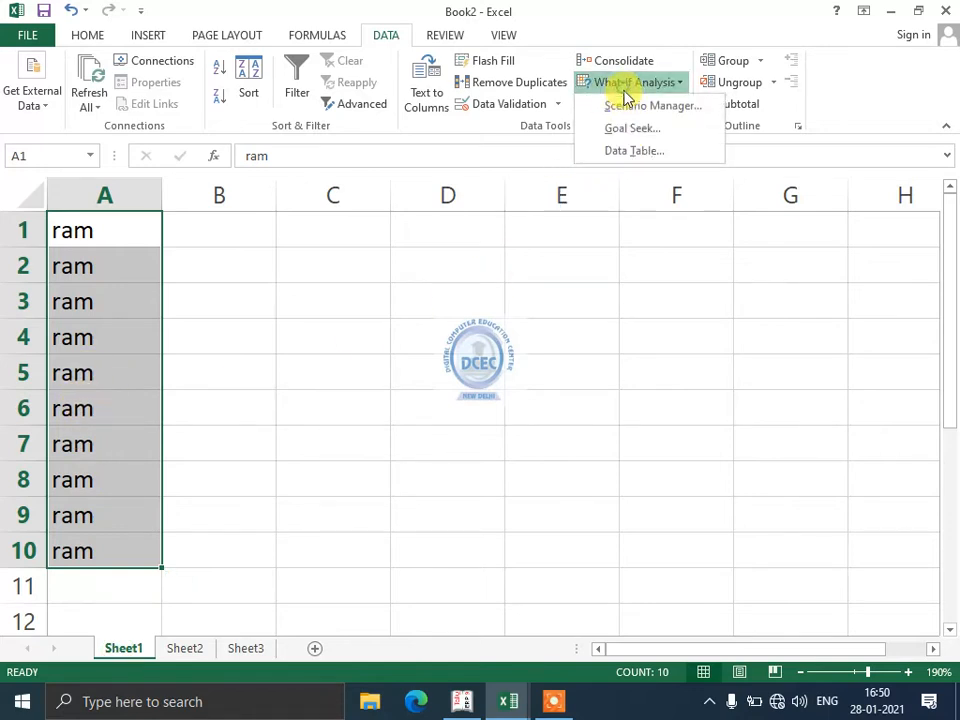
{"action": "left_click", "coordinate": [622, 106]}
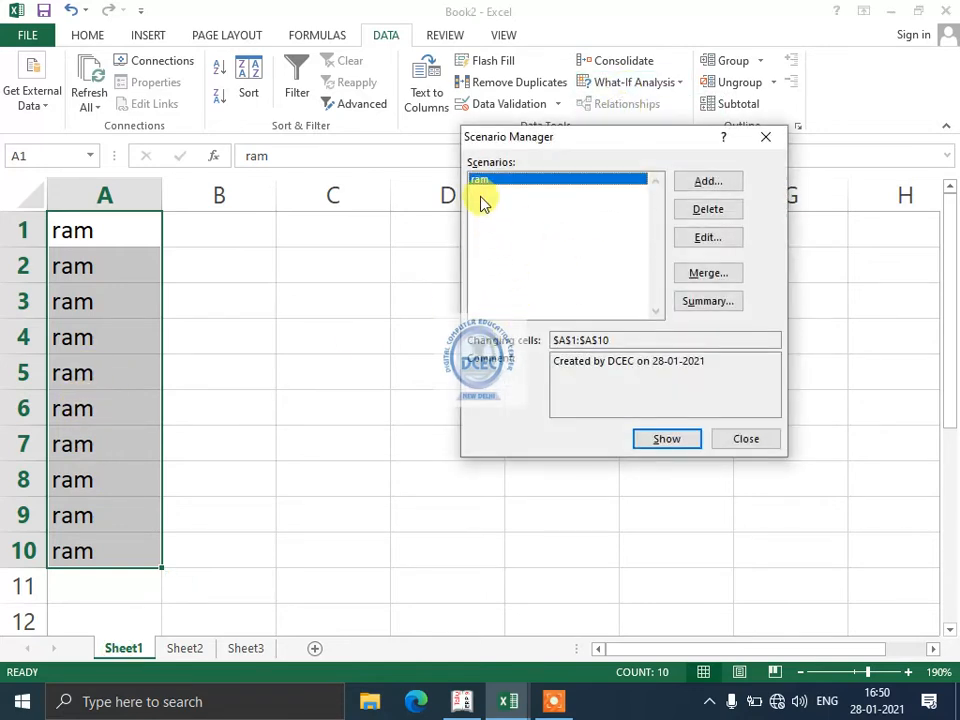
{"action": "left_click", "coordinate": [752, 137]}
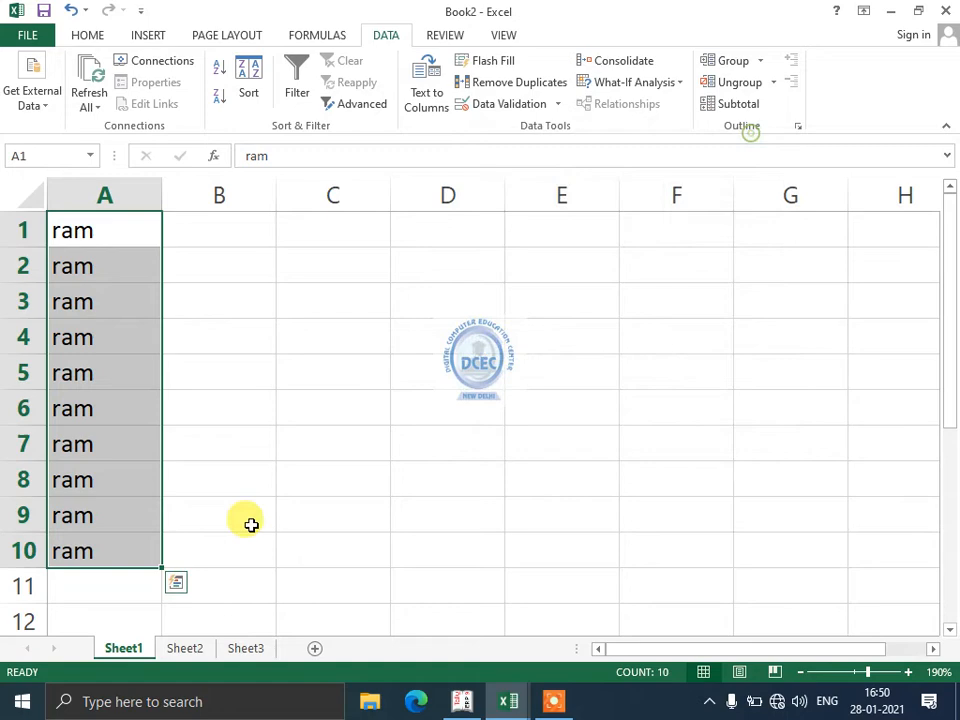
Merge the scenario from Sheet1 of Book2 into Sheet2's scenarios.
{"action": "left_click", "coordinate": [190, 642]}
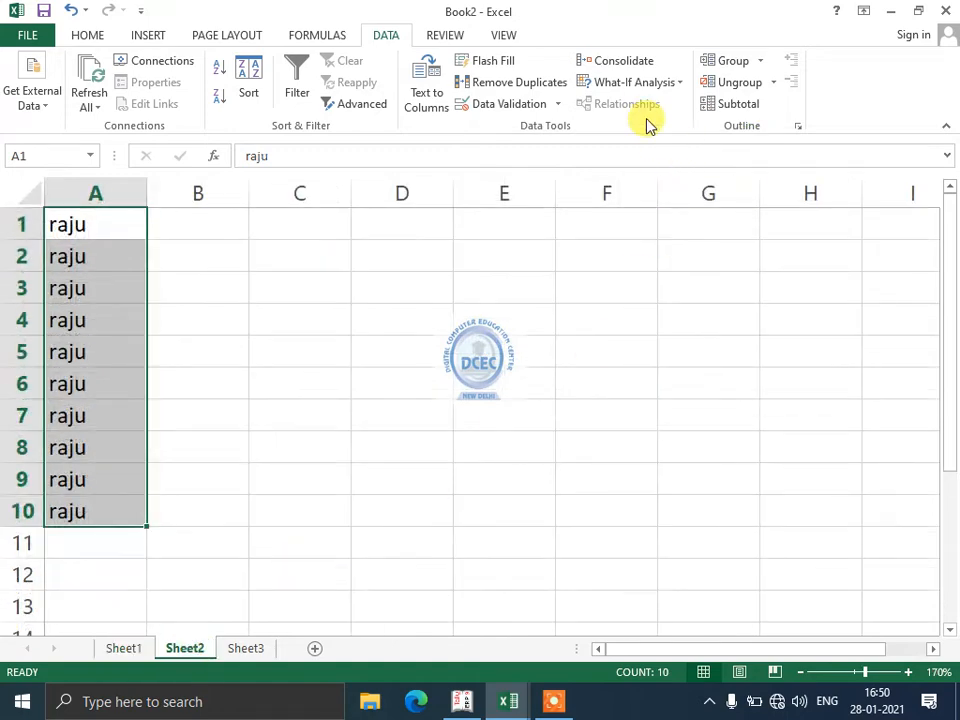
{"action": "left_click", "coordinate": [640, 84]}
{"action": "left_click", "coordinate": [636, 107]}
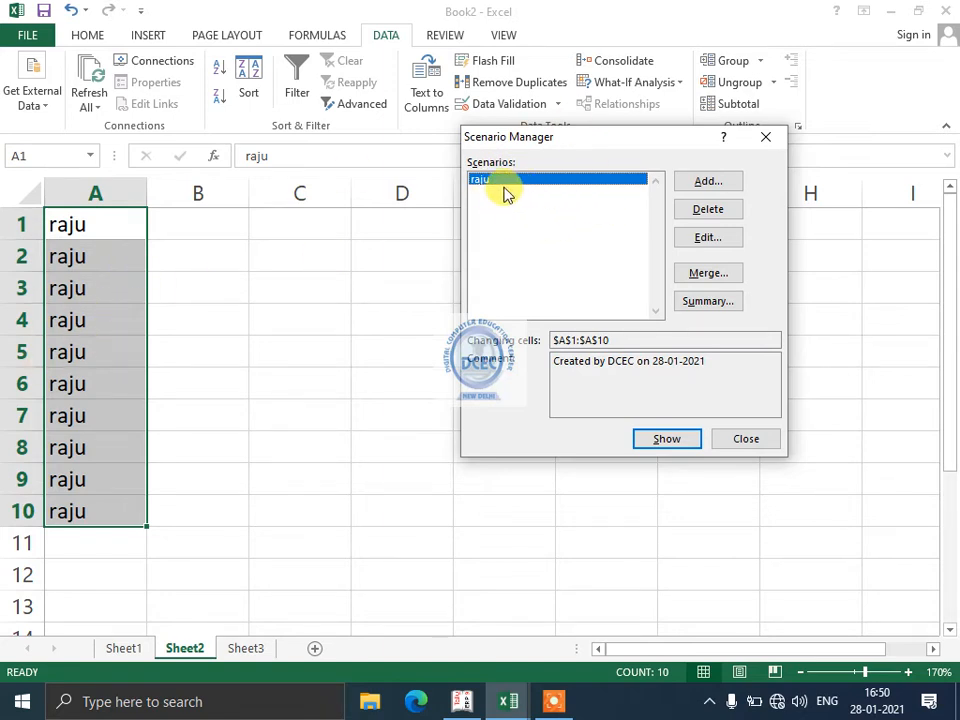
{"action": "left_click", "coordinate": [707, 273]}
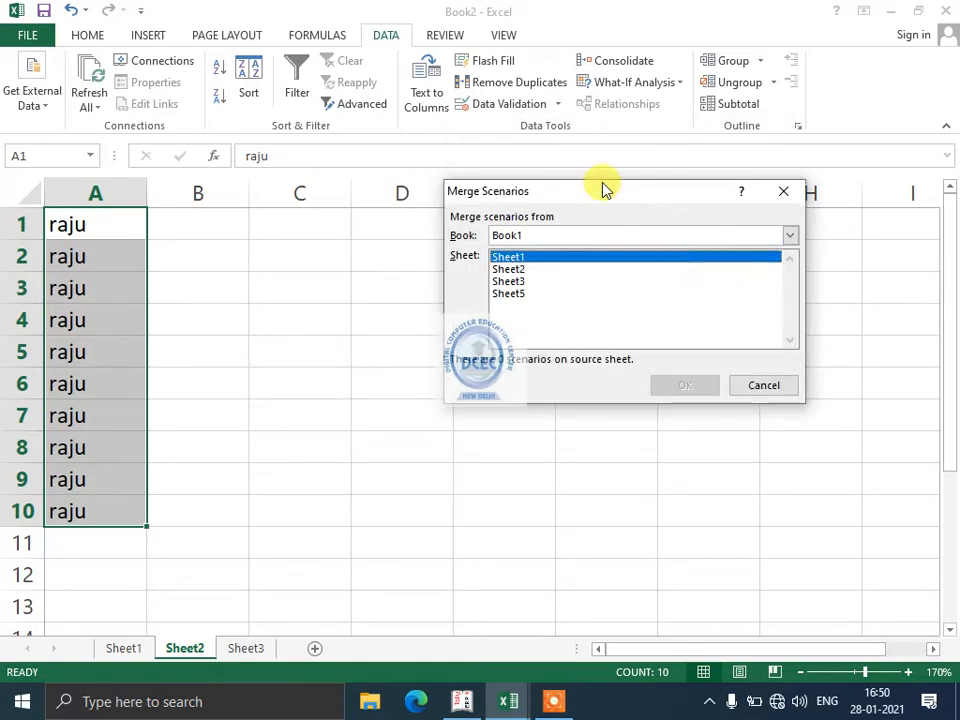
{"action": "left_click_drag", "start_coordinate": [595, 203], "coordinate": [562, 244]}
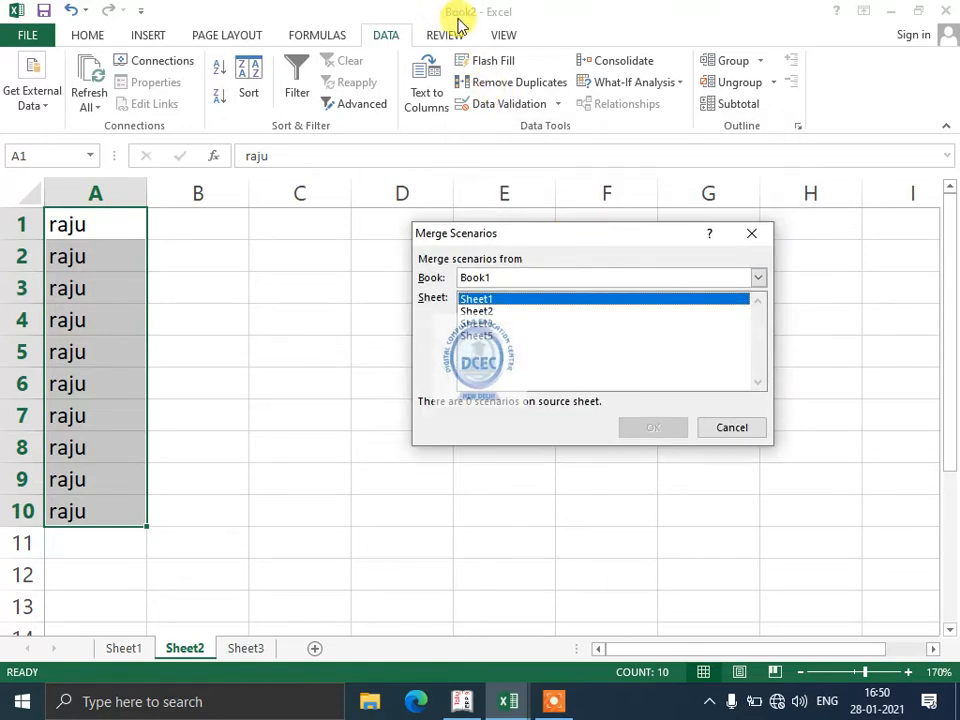
{"action": "left_click", "coordinate": [500, 279]}
{"action": "left_click", "coordinate": [484, 306]}
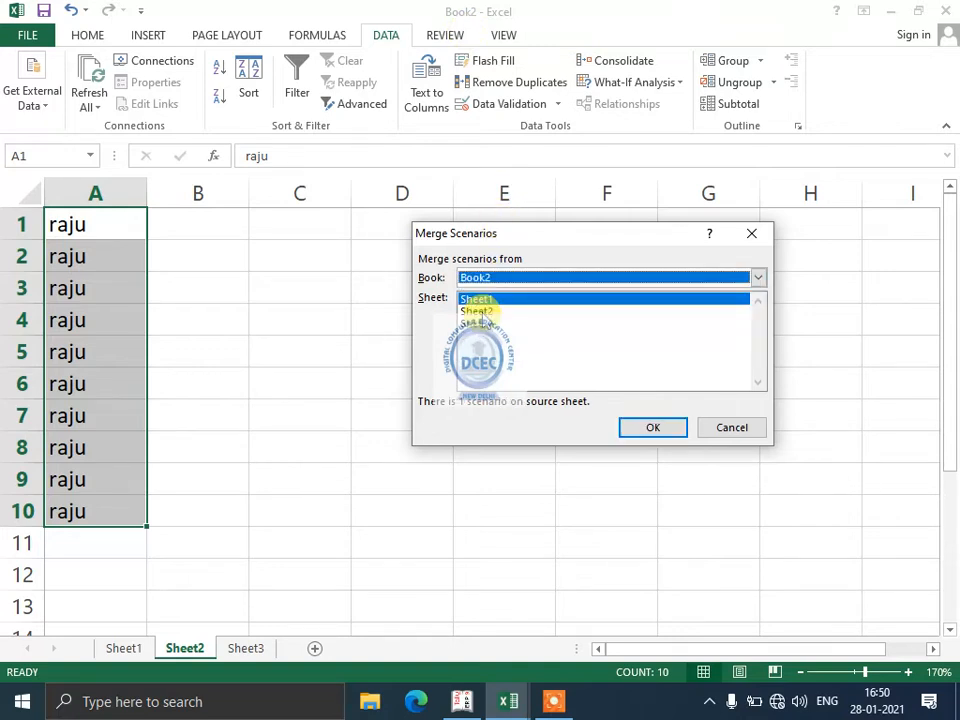
{"action": "left_click", "coordinate": [488, 311]}
{"action": "left_click", "coordinate": [647, 433]}
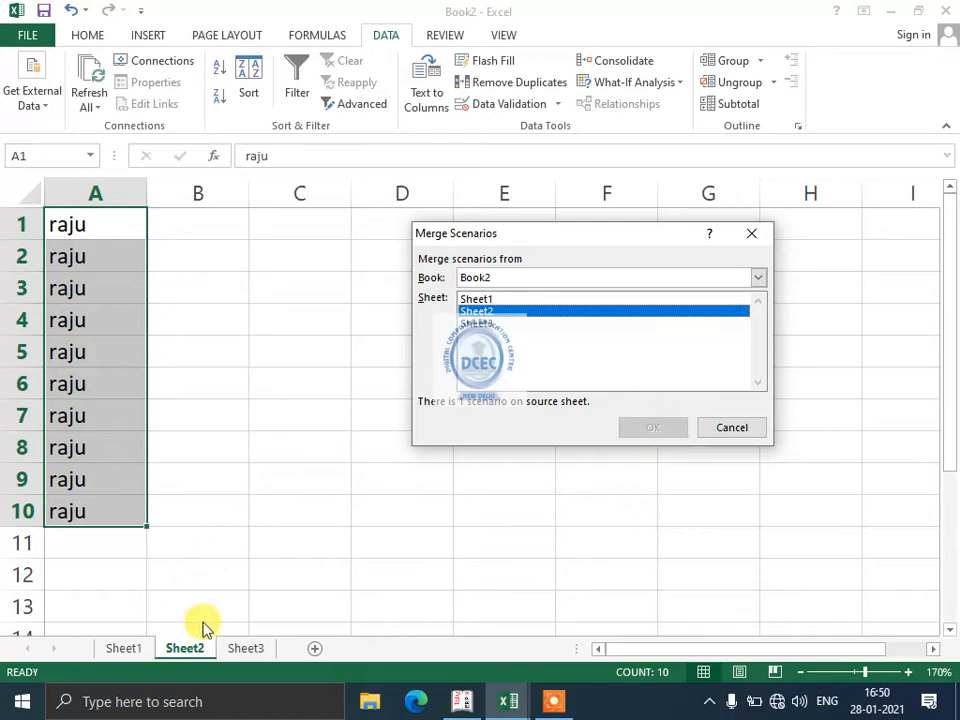
{"action": "left_click", "coordinate": [508, 298]}
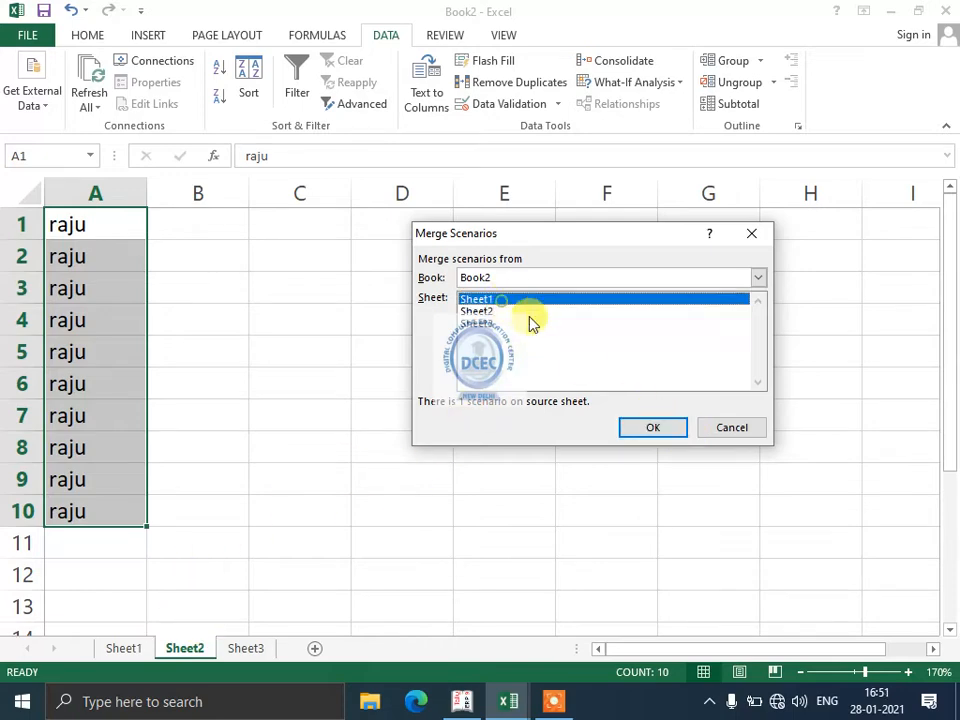
{"action": "left_click", "coordinate": [653, 427]}
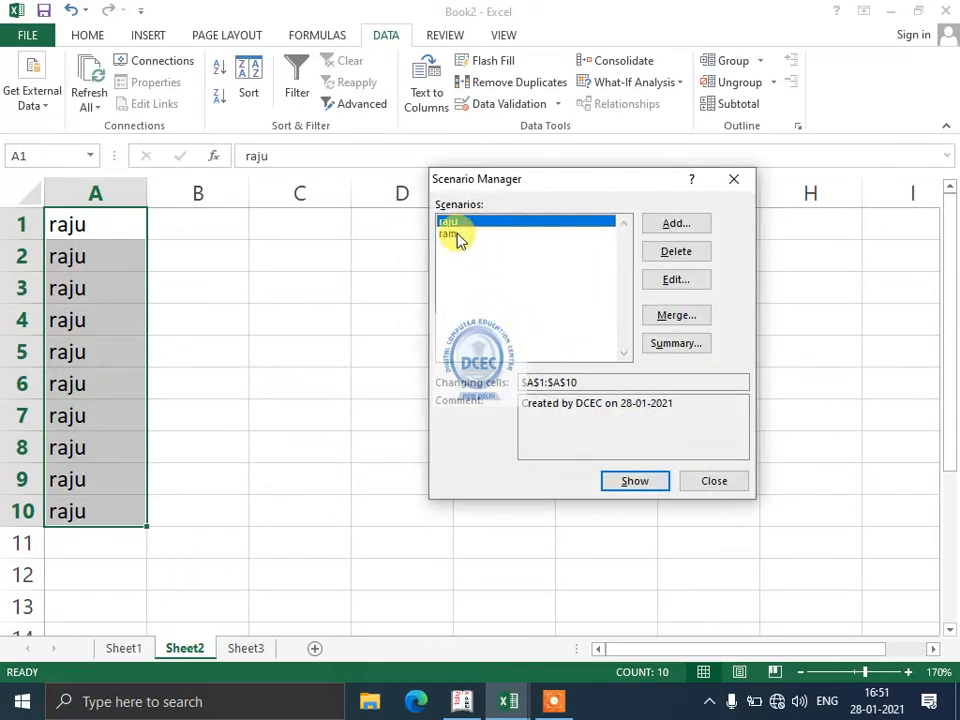
Merge the scenario from Sheet3 of Book2 into Sheet2's scenarios.
{"action": "left_click", "coordinate": [660, 315]}
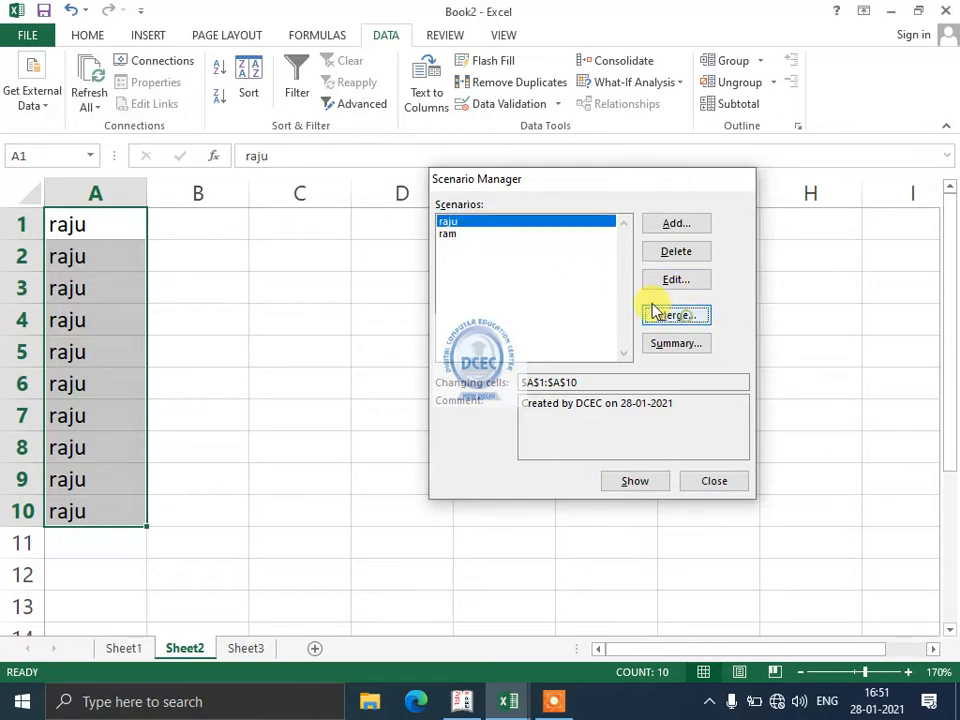
{"action": "left_click", "coordinate": [514, 278]}
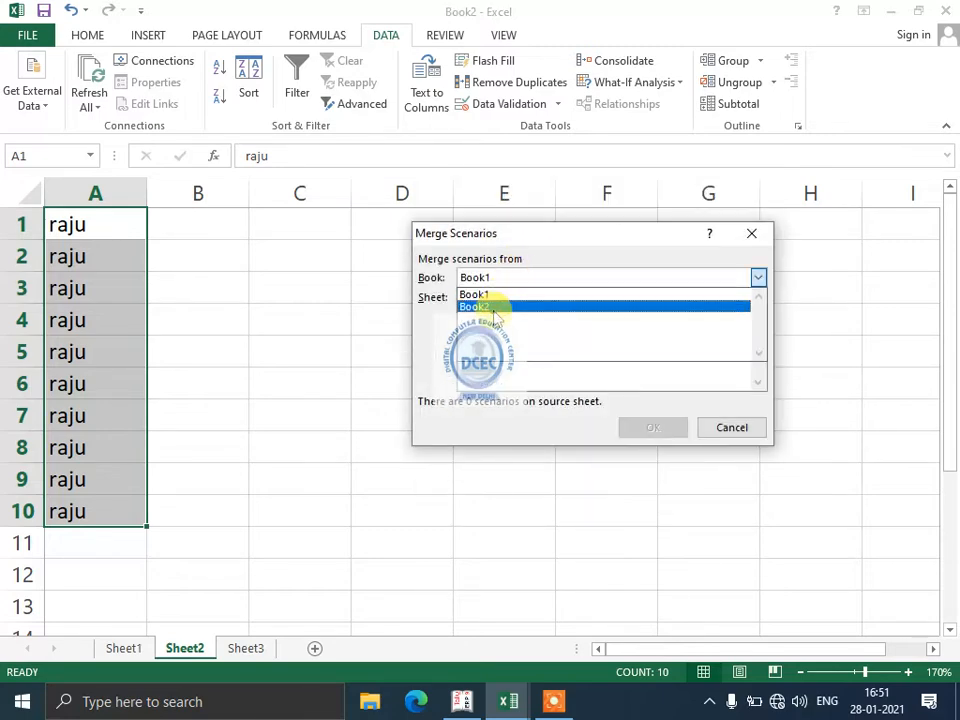
{"action": "left_click", "coordinate": [487, 307]}
{"action": "left_click", "coordinate": [482, 331]}
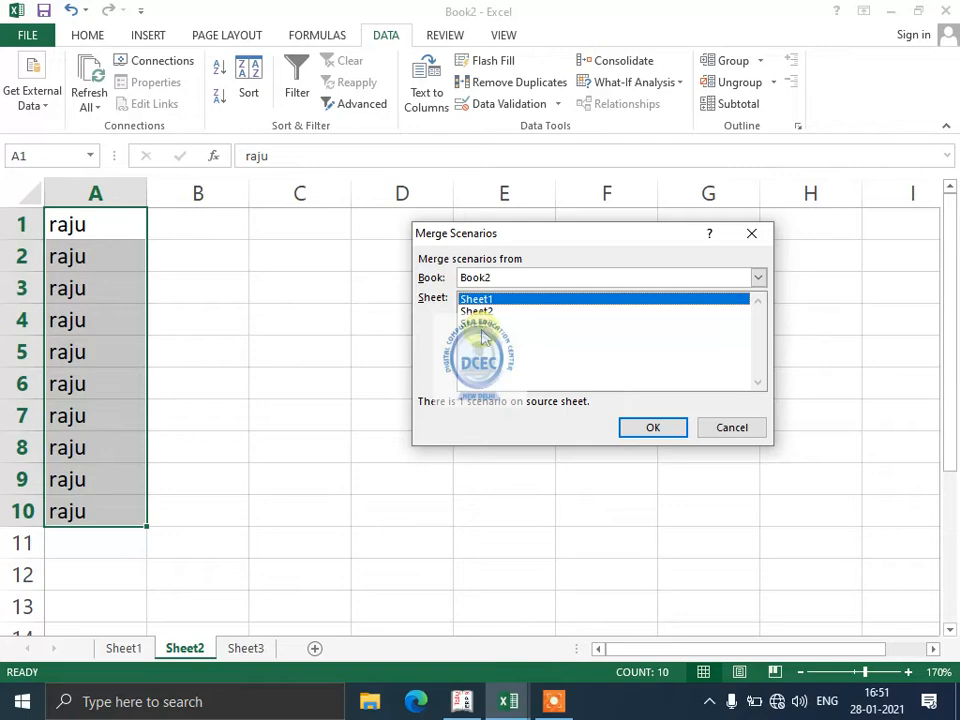
{"action": "left_click", "coordinate": [484, 326]}
{"action": "left_click", "coordinate": [648, 430]}
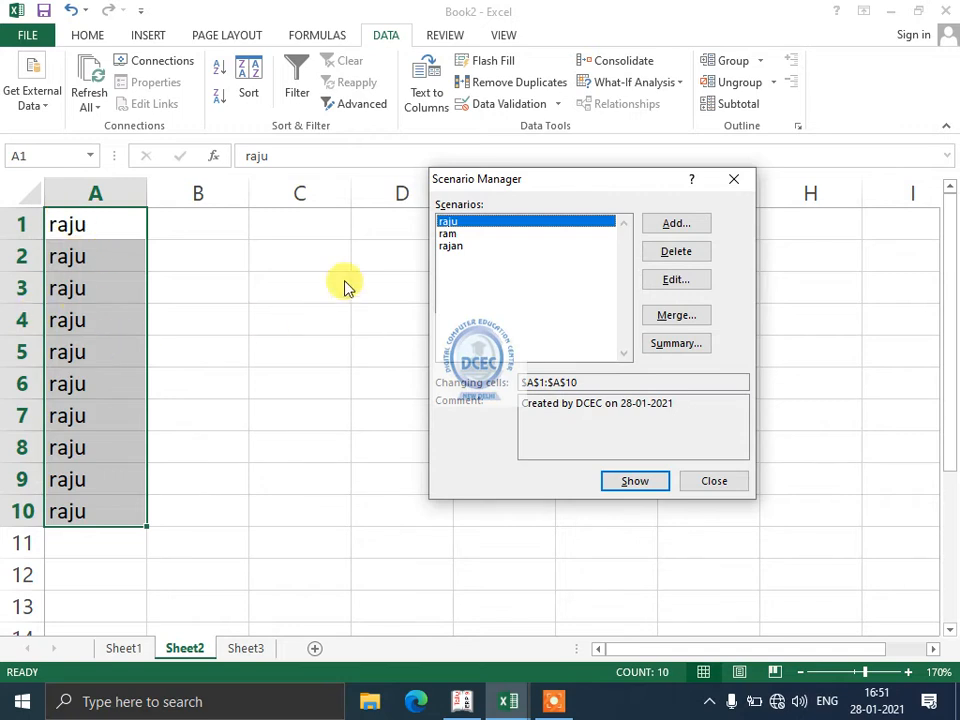
Show the scenarios merged from Sheet1 and Sheet3 in turn on Sheet2, and switch back to Sheet2's own scenario.
{"action": "left_click", "coordinate": [447, 235]}
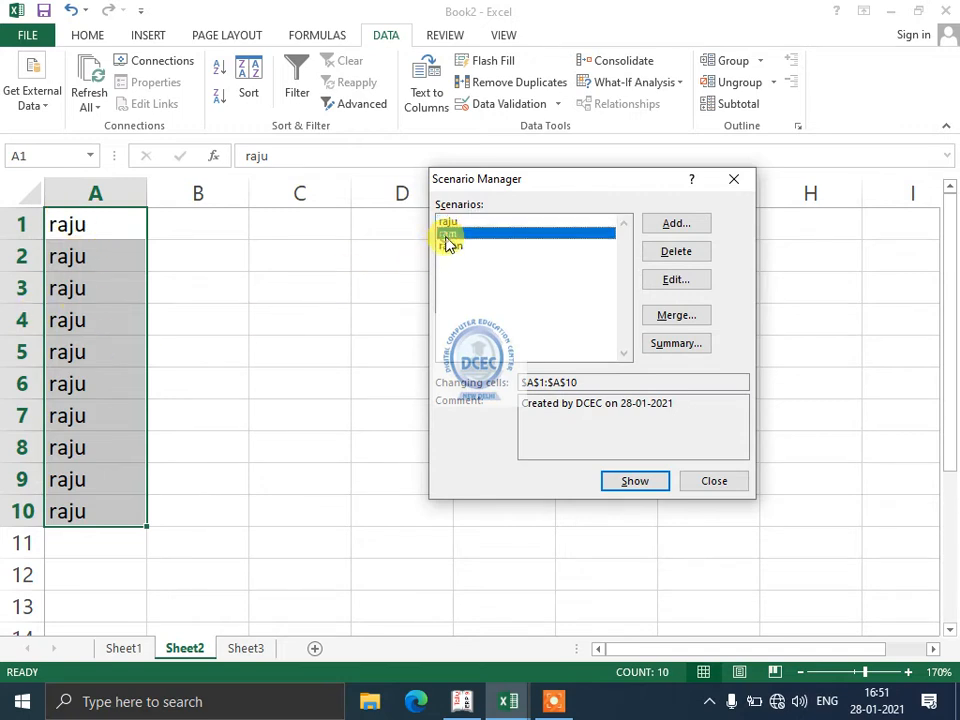
{"action": "left_click", "coordinate": [643, 486]}
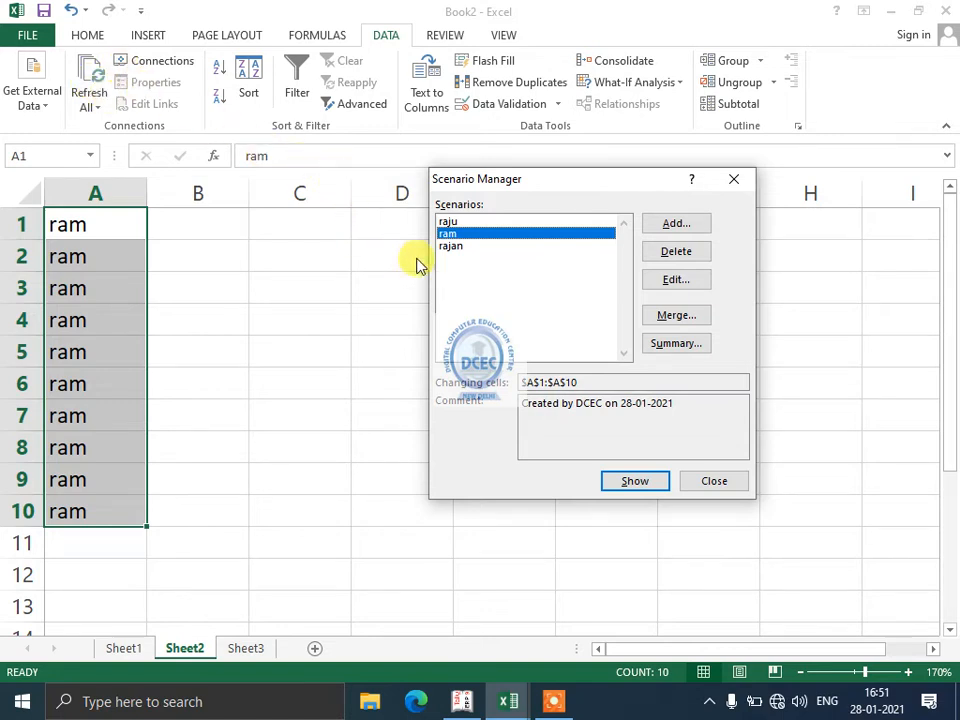
{"action": "left_click", "coordinate": [449, 246]}
{"action": "left_click", "coordinate": [652, 485]}
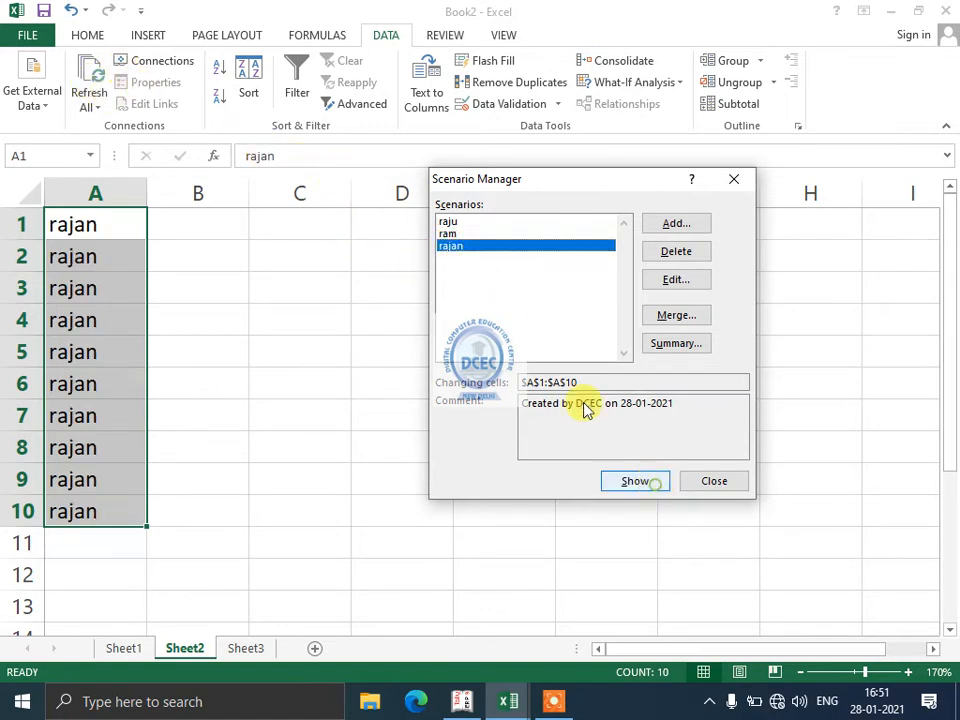
{"action": "left_click", "coordinate": [482, 234]}
{"action": "left_click", "coordinate": [615, 480]}
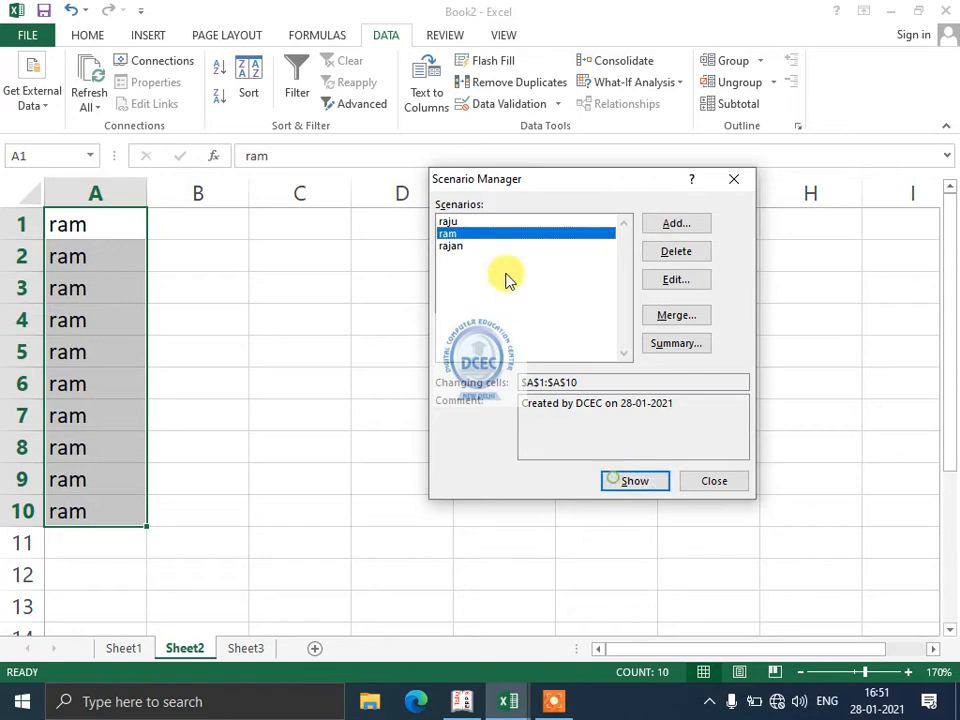
{"action": "left_click", "coordinate": [490, 222]}
{"action": "left_click", "coordinate": [630, 483]}
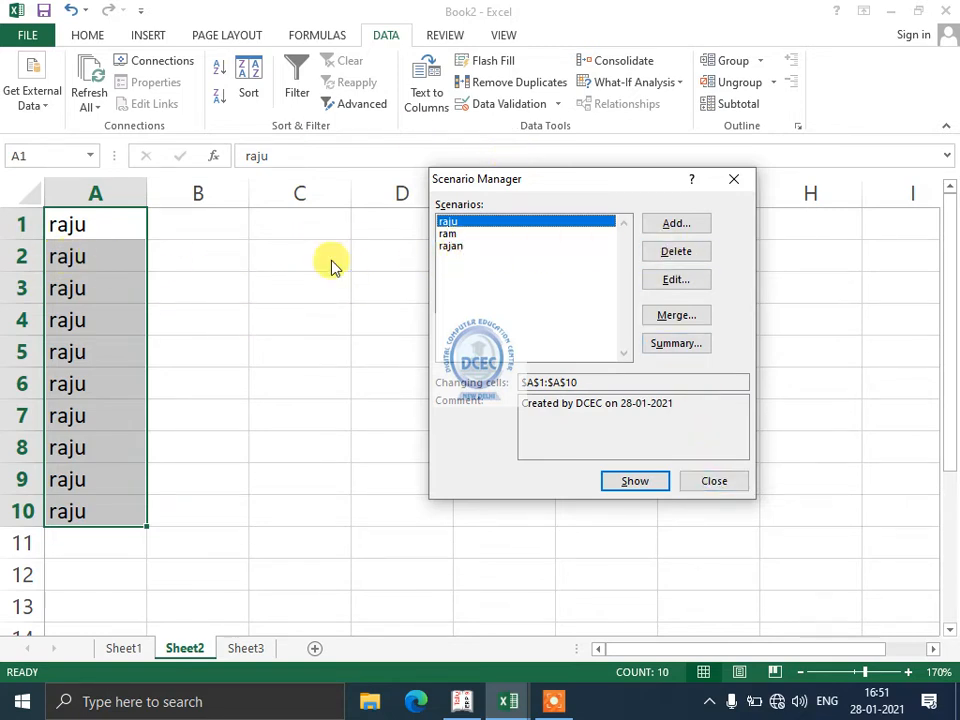
Show the scenario merged from Sheet1 on Sheet2, close Scenario Manager and compare the name lists of Sheet1 and Sheet2.
{"action": "left_click", "coordinate": [470, 233]}
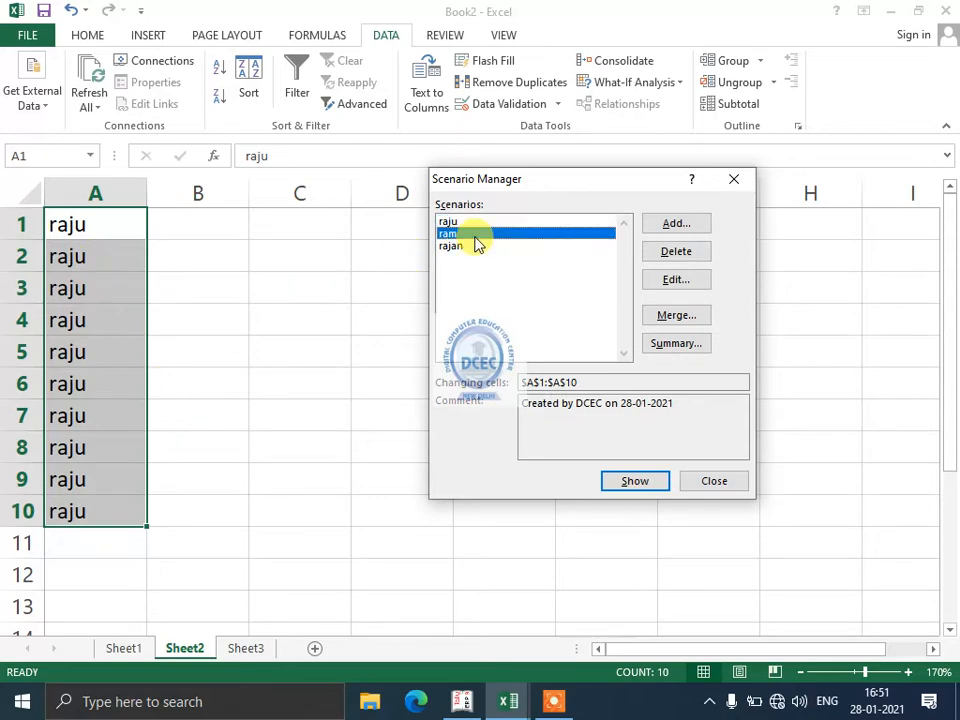
{"action": "left_click", "coordinate": [628, 480]}
{"action": "left_click", "coordinate": [684, 485]}
{"action": "left_click", "coordinate": [123, 650]}
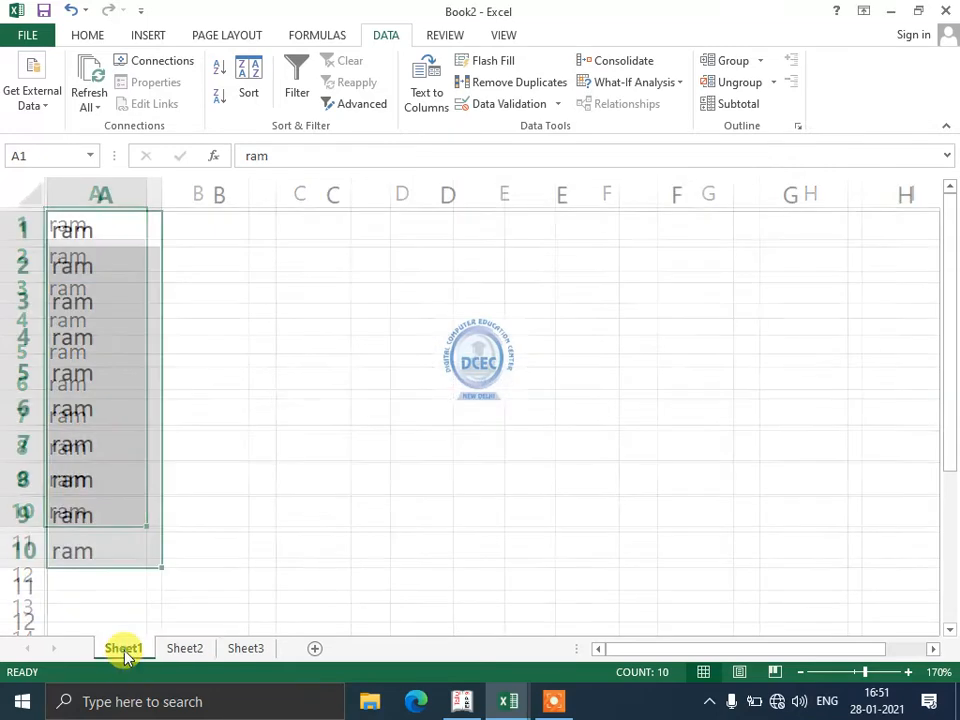
{"action": "left_click", "coordinate": [172, 651]}
{"action": "left_click", "coordinate": [125, 652]}
{"action": "left_click", "coordinate": [178, 651]}
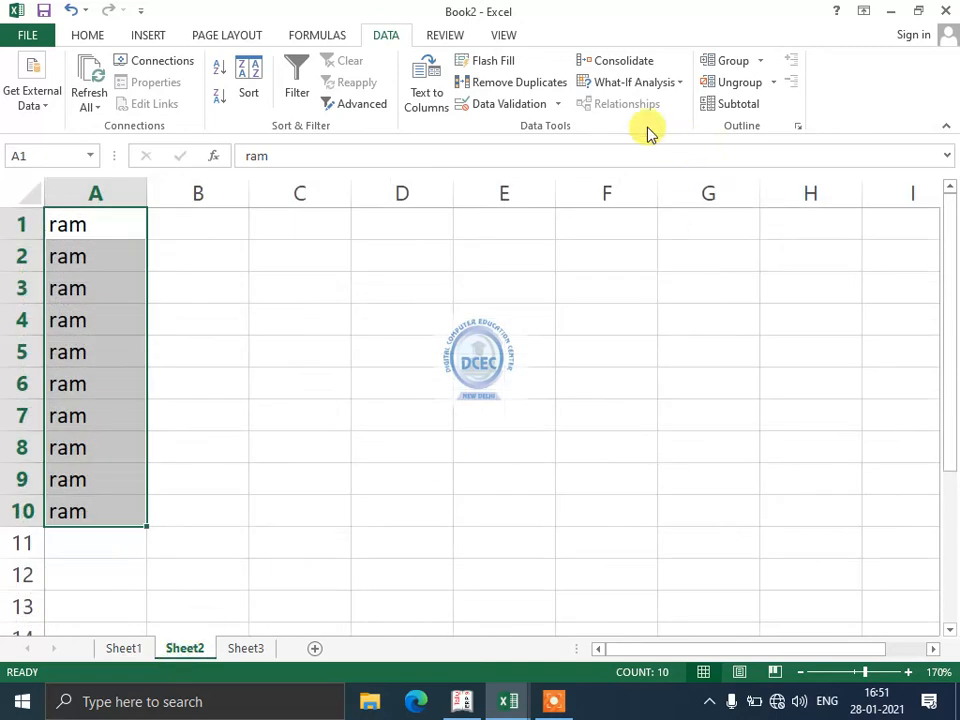
{"action": "left_click", "coordinate": [632, 84]}
{"action": "left_click", "coordinate": [632, 124]}
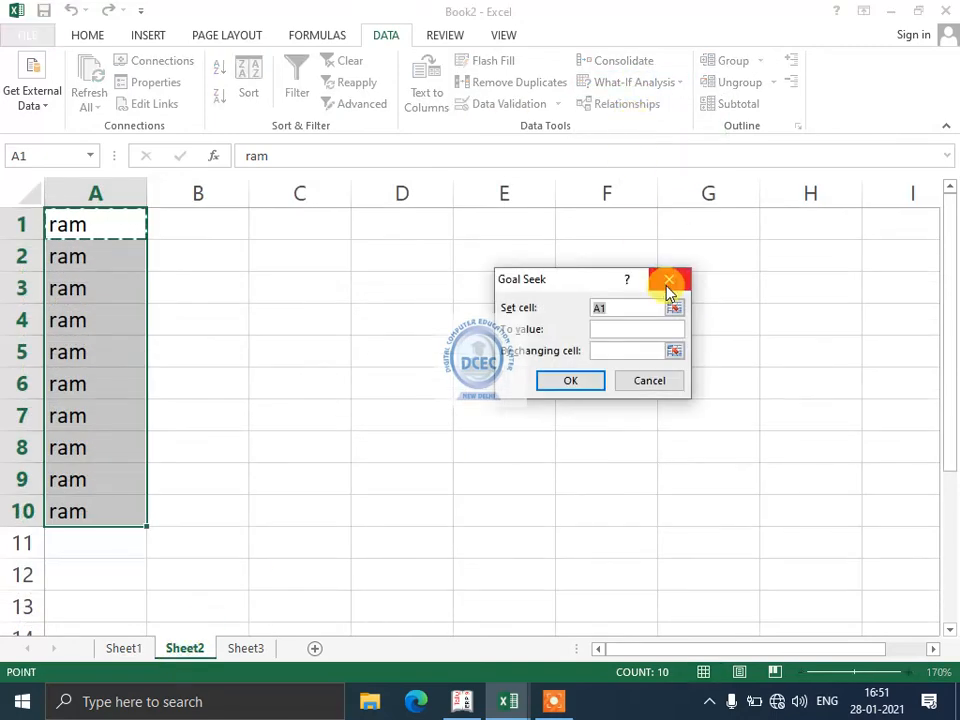
{"action": "left_click", "coordinate": [668, 283]}
Show the first scenario in Scenario Manager's list on Sheet2, close the manager and check the names in column A.
{"action": "left_click", "coordinate": [632, 82]}
{"action": "left_click", "coordinate": [632, 103]}
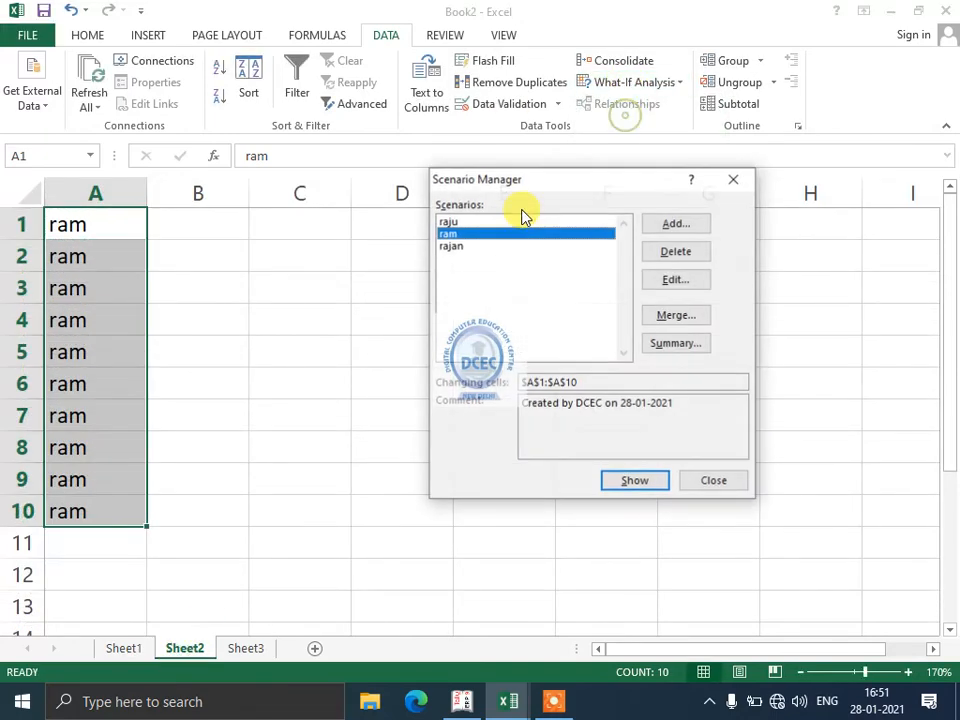
{"action": "left_click", "coordinate": [466, 224]}
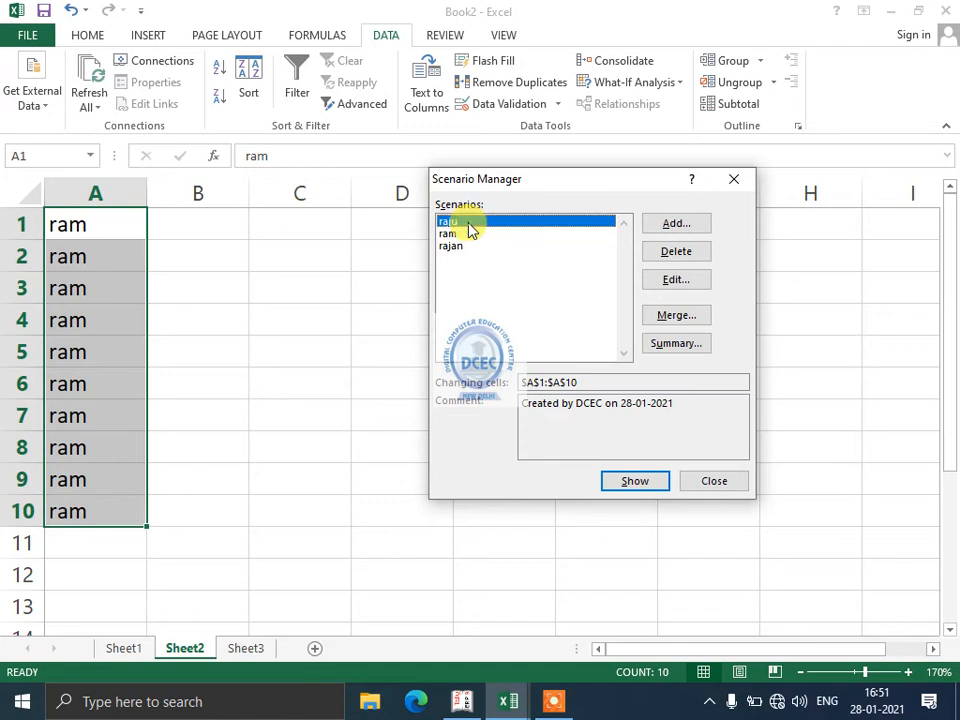
{"action": "left_click", "coordinate": [652, 485]}
{"action": "left_click", "coordinate": [701, 480]}
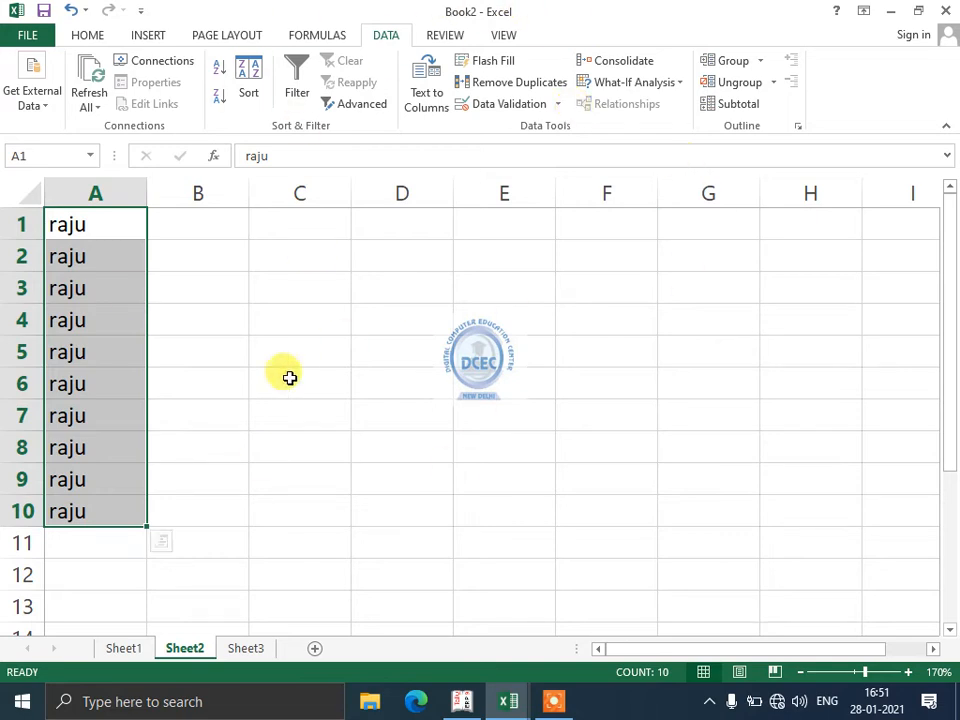
{"action": "left_click", "coordinate": [214, 349]}
{"action": "left_click_drag", "start_coordinate": [90, 229], "coordinate": [105, 486]}
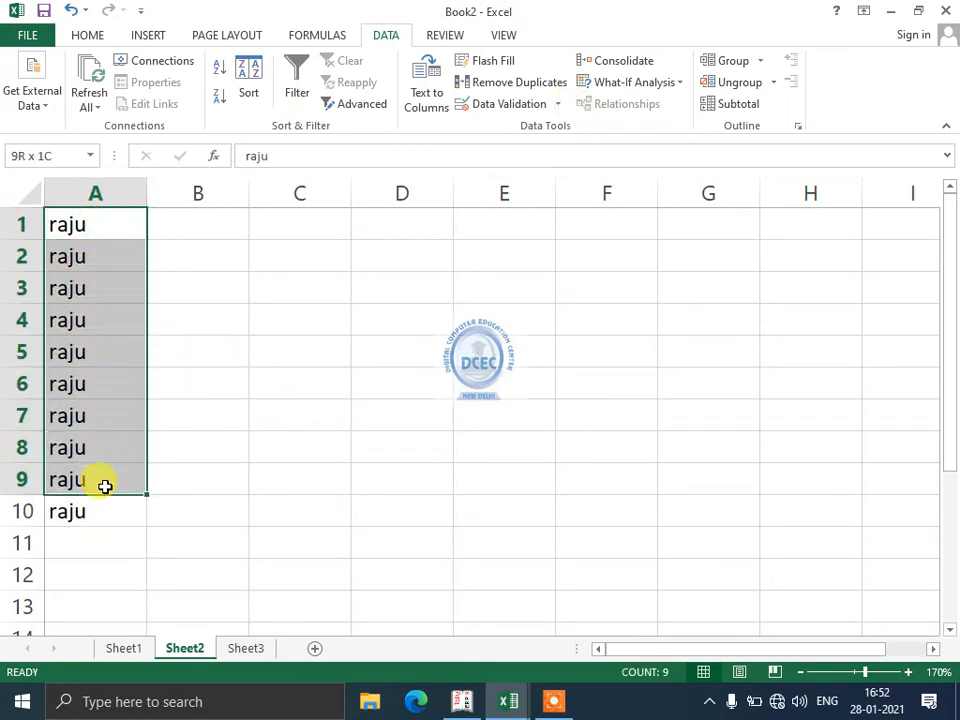
{"action": "left_click", "coordinate": [320, 352]}
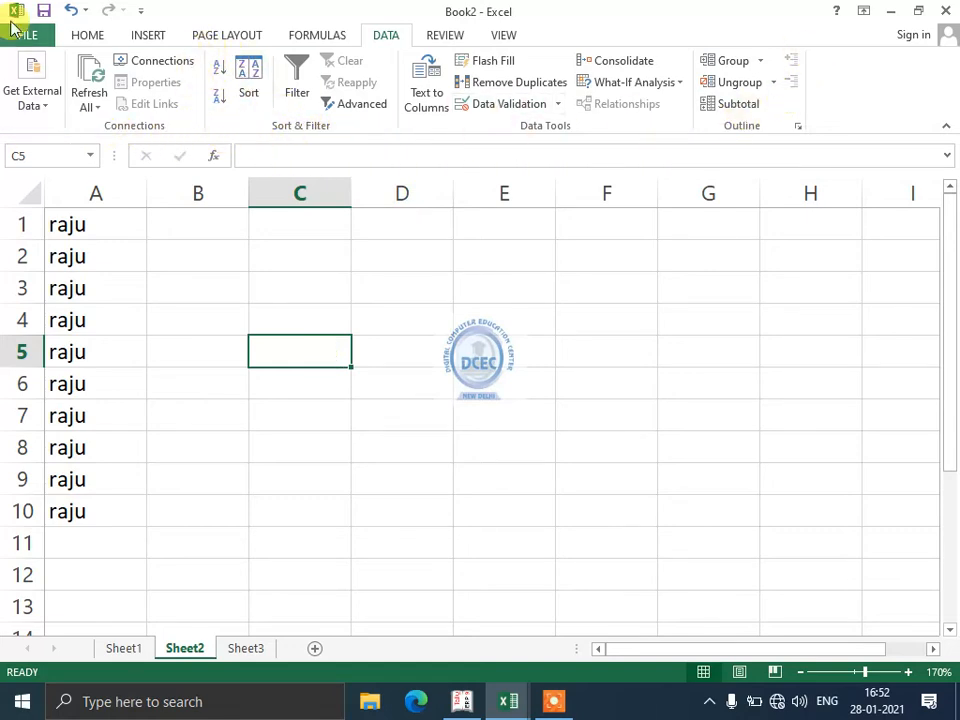
Examine the external data import options, including the other-source types and the Documents folder offered for Access databases.
{"action": "left_click", "coordinate": [36, 105]}
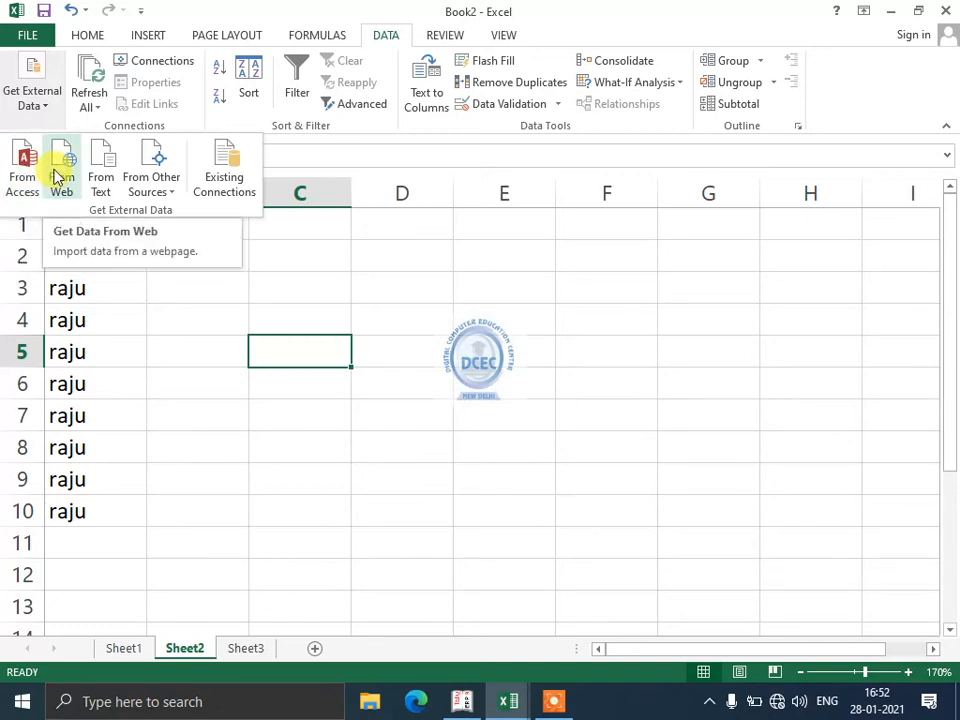
{"action": "left_click", "coordinate": [143, 182]}
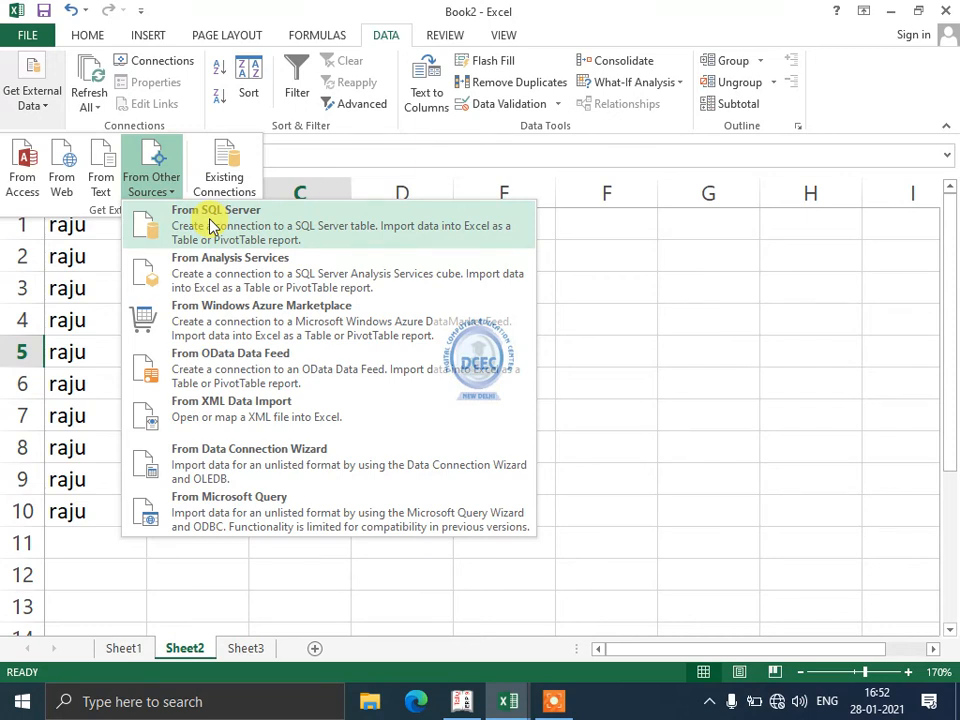
{"action": "left_click", "coordinate": [618, 328]}
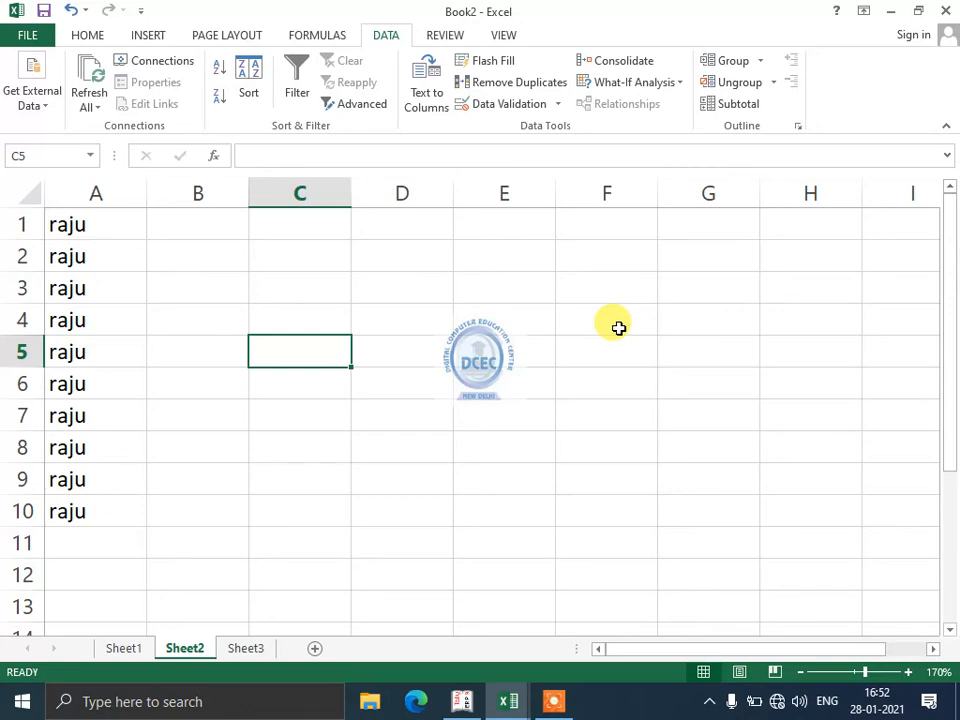
{"action": "left_click", "coordinate": [45, 98]}
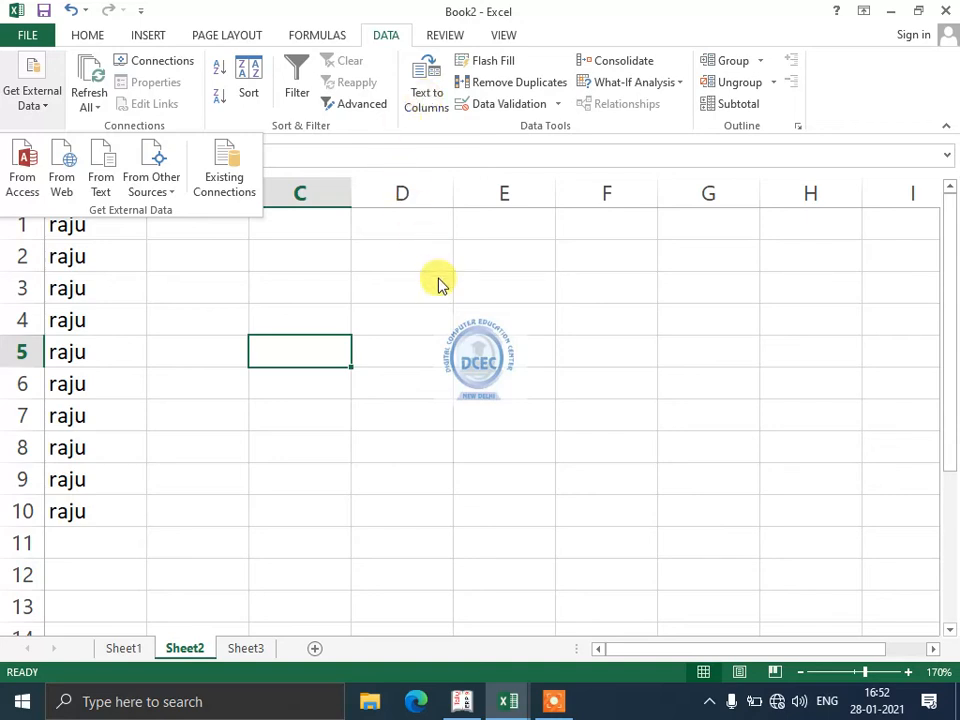
{"action": "left_click", "coordinate": [306, 246]}
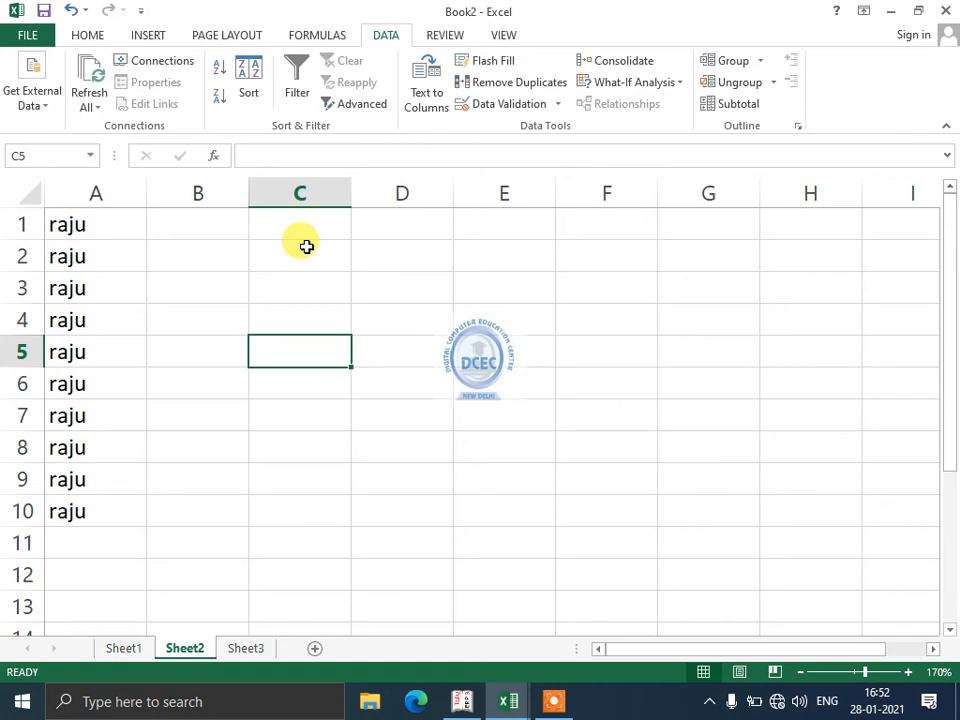
{"action": "left_click", "coordinate": [42, 110]}
{"action": "left_click", "coordinate": [23, 176]}
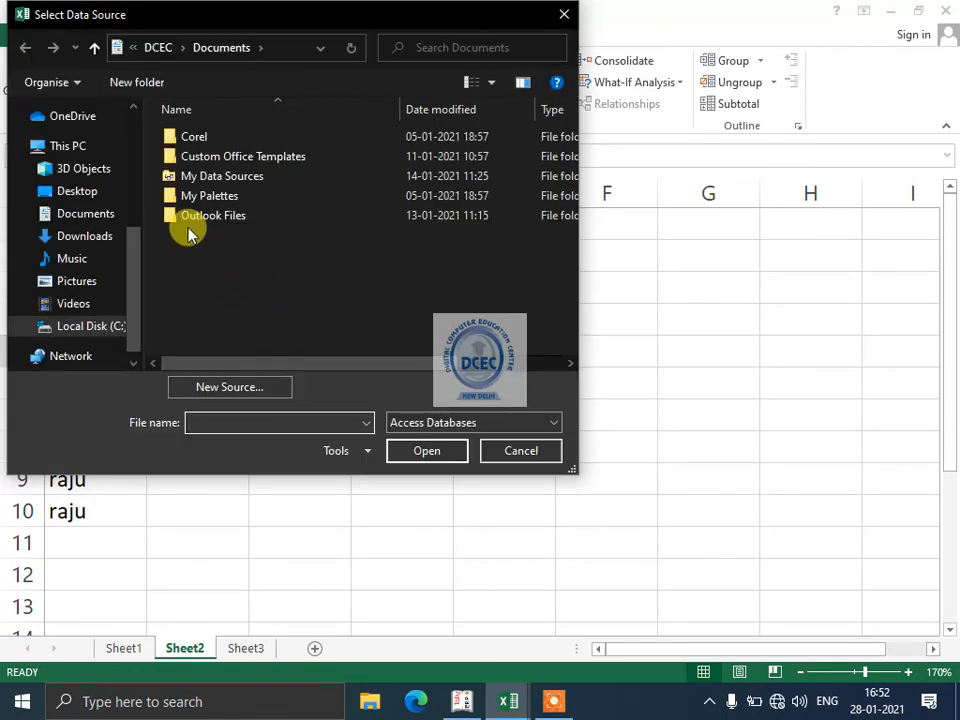
{"action": "left_click", "coordinate": [214, 177]}
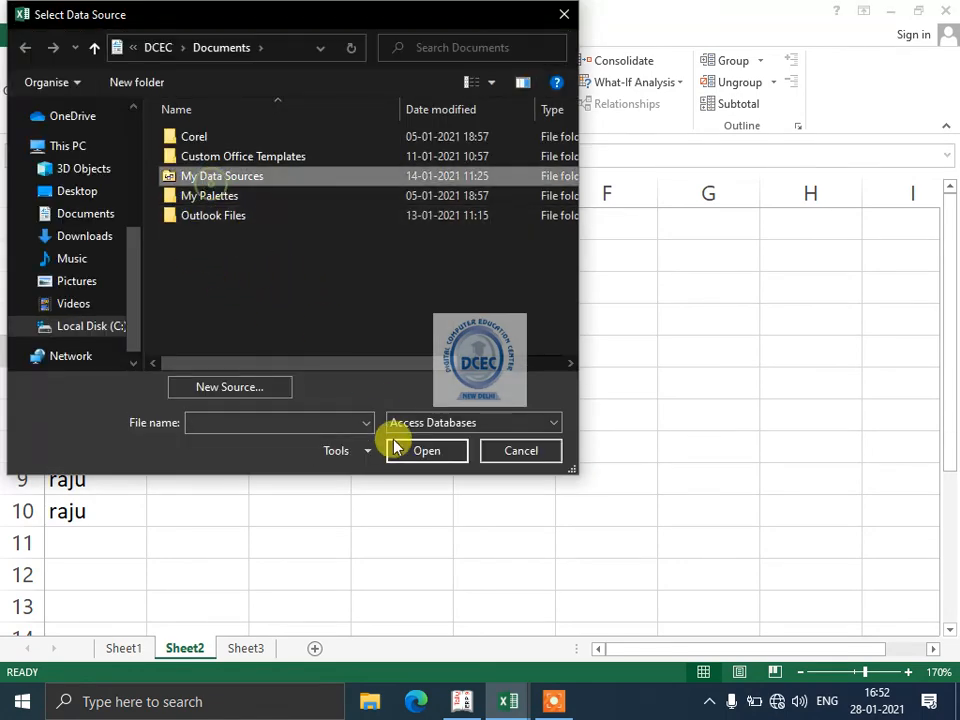
{"action": "left_click", "coordinate": [516, 468]}
{"action": "left_click", "coordinate": [40, 100]}
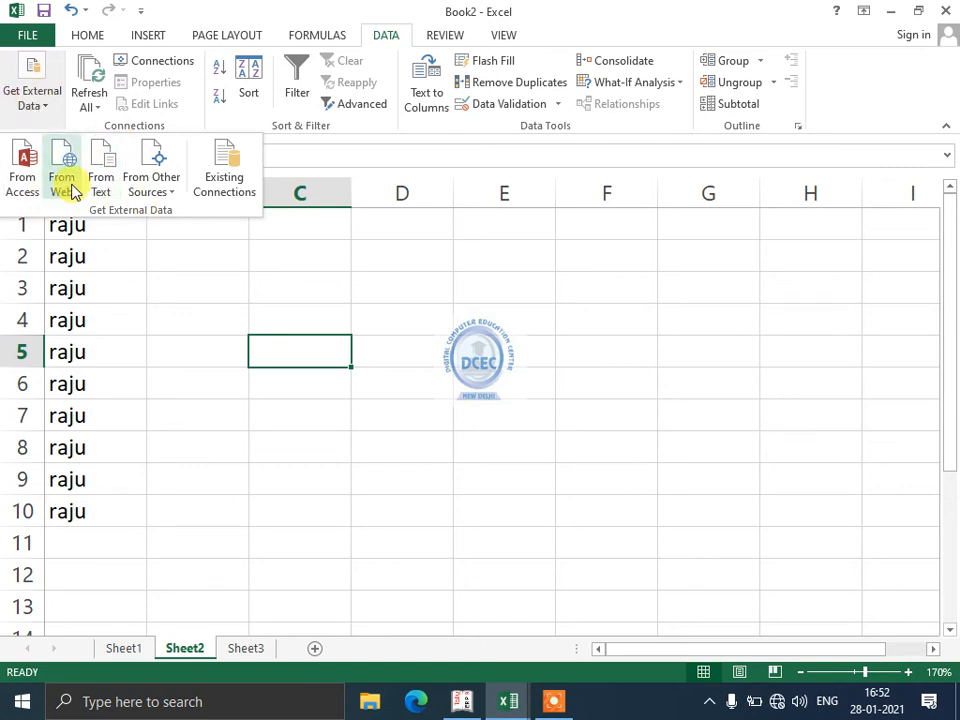
{"action": "left_click", "coordinate": [156, 194]}
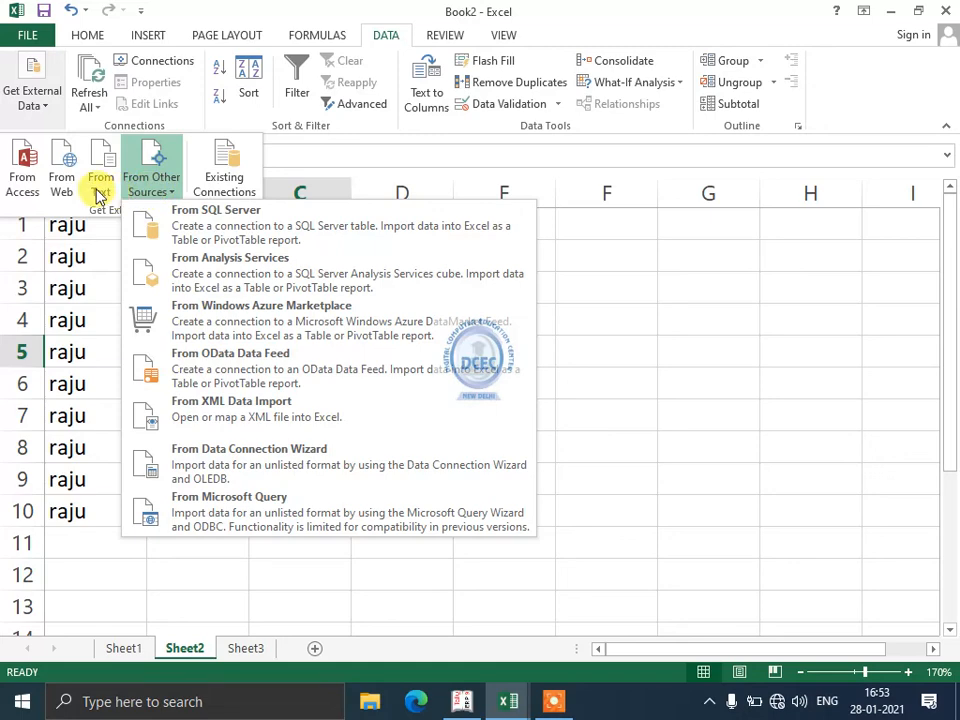
{"action": "key", "text": "Escape"}
{"action": "key", "text": "Escape"}
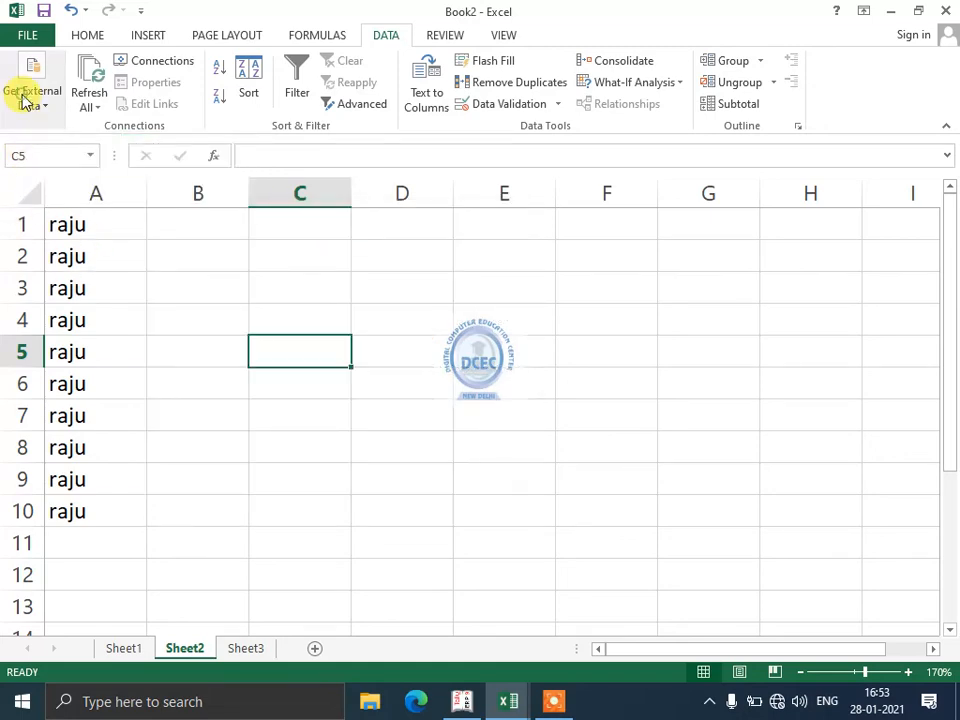
Add a new worksheet and import the mi database from My Data Sources as a table starting at cell A1.
{"action": "left_click", "coordinate": [313, 648]}
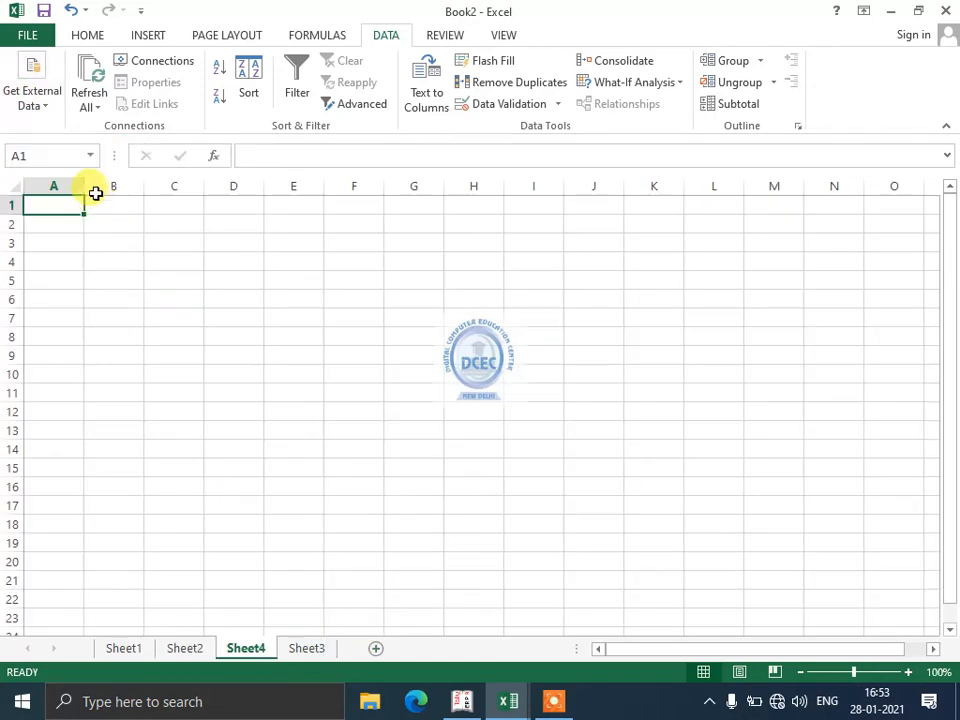
{"action": "left_click", "coordinate": [32, 100]}
{"action": "left_click", "coordinate": [30, 163]}
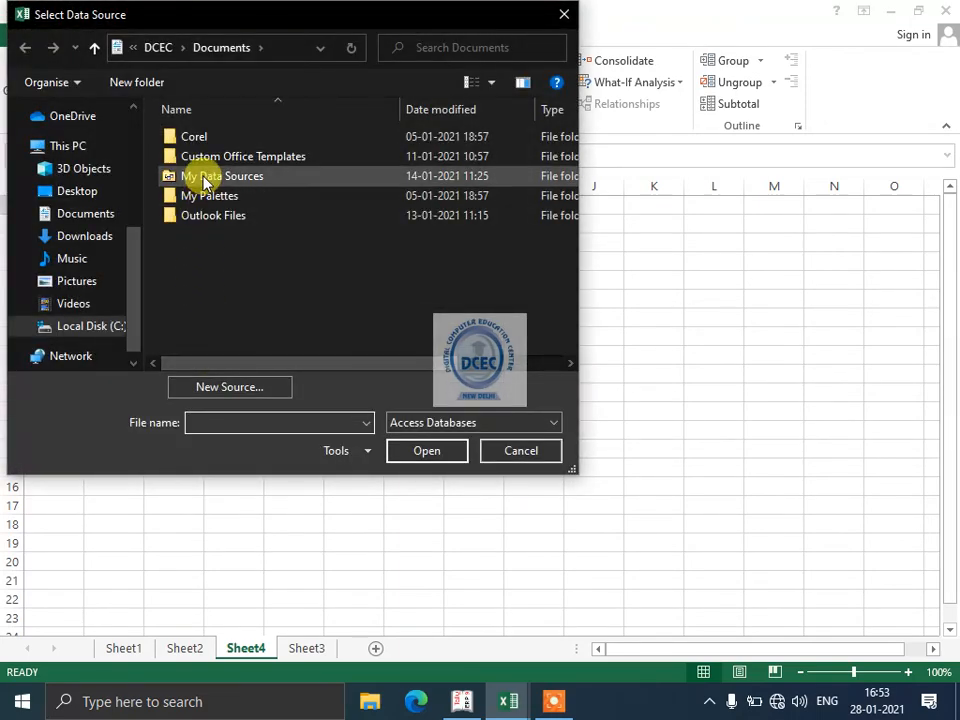
{"action": "double_click", "coordinate": [205, 177]}
{"action": "left_click", "coordinate": [182, 136]}
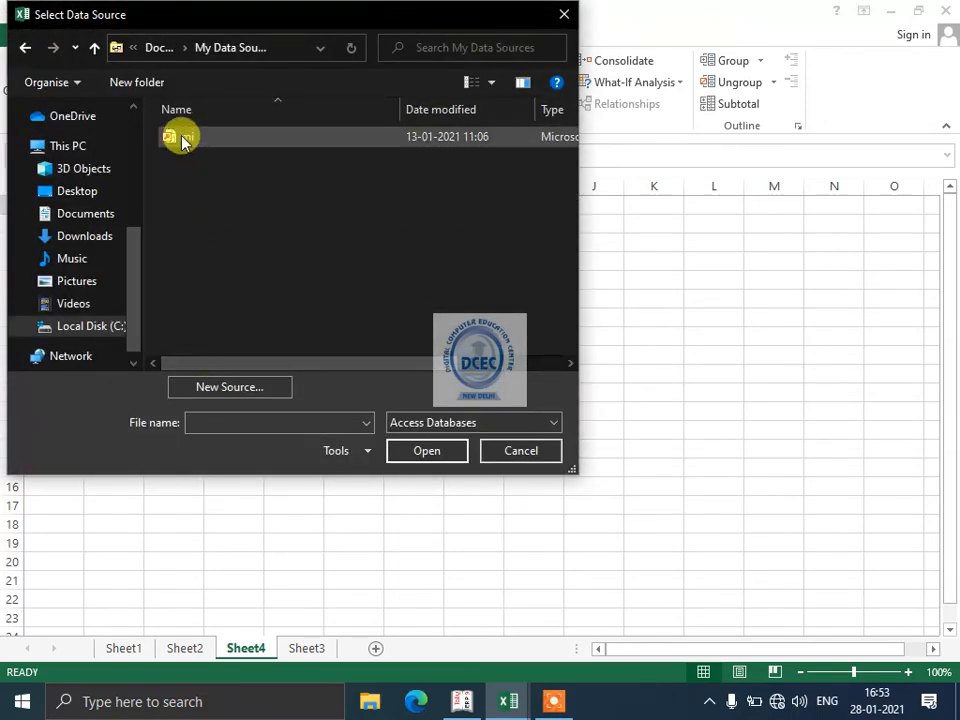
{"action": "left_click", "coordinate": [427, 452]}
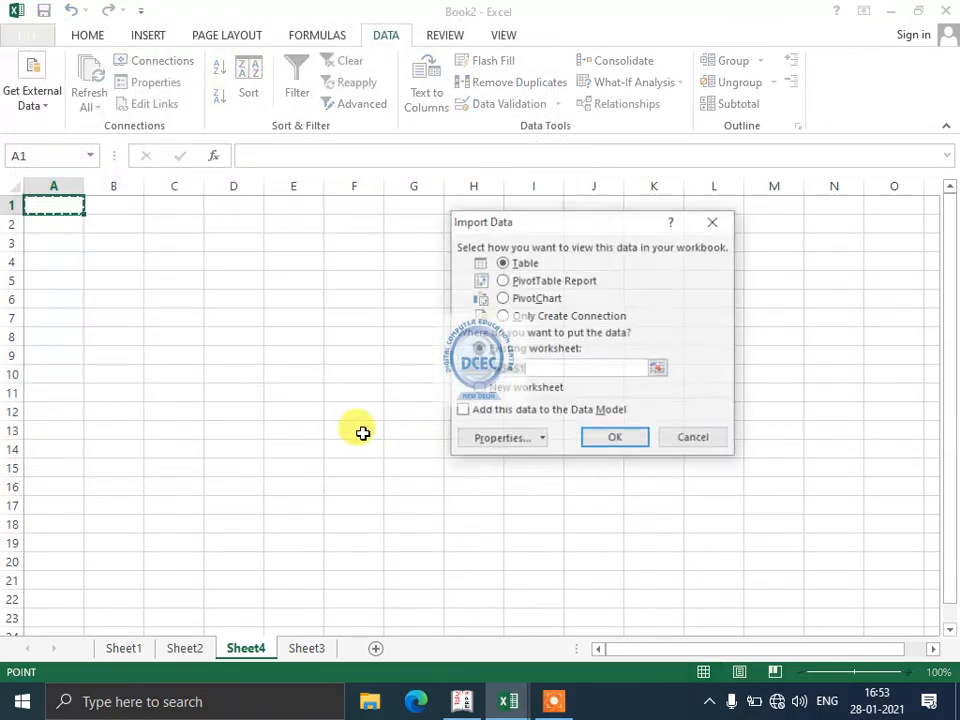
{"action": "left_click", "coordinate": [613, 440]}
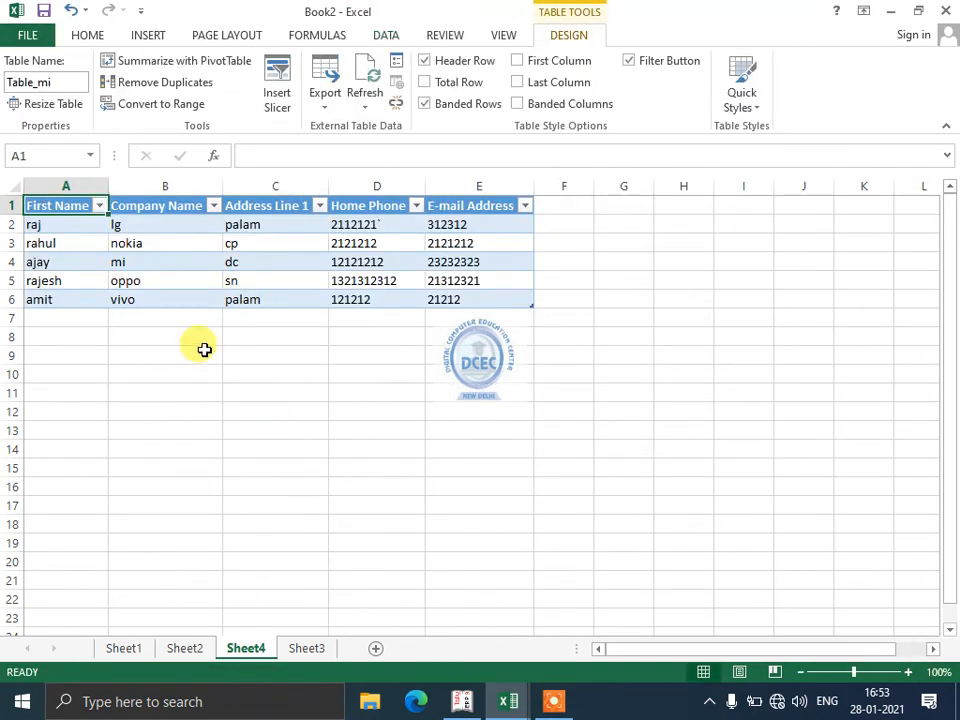
Undo the most recent action.
{"action": "left_click", "coordinate": [71, 13]}
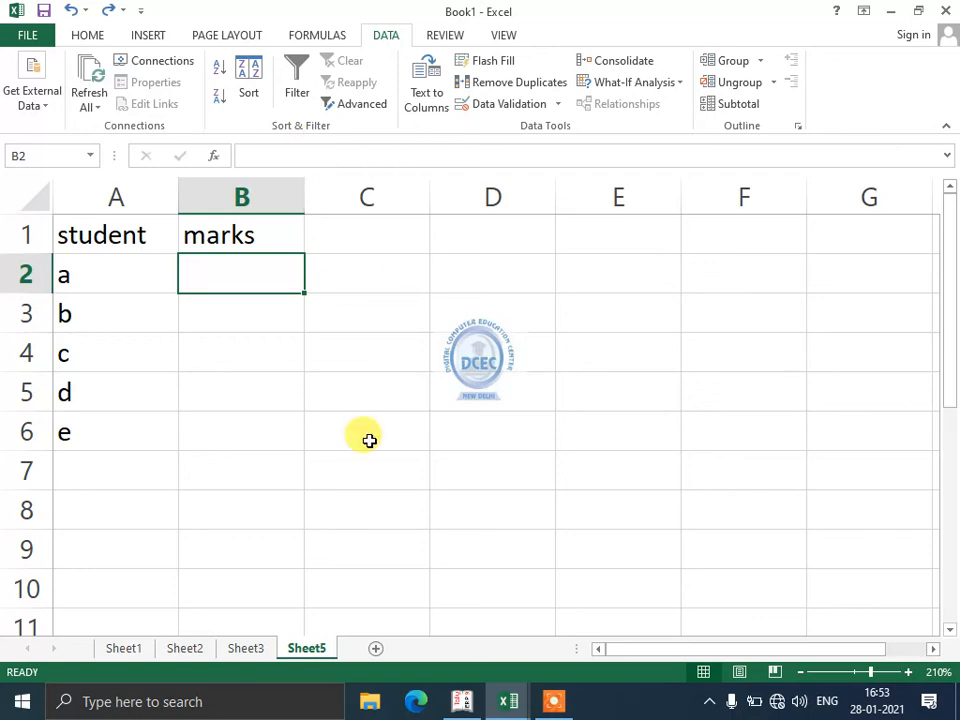